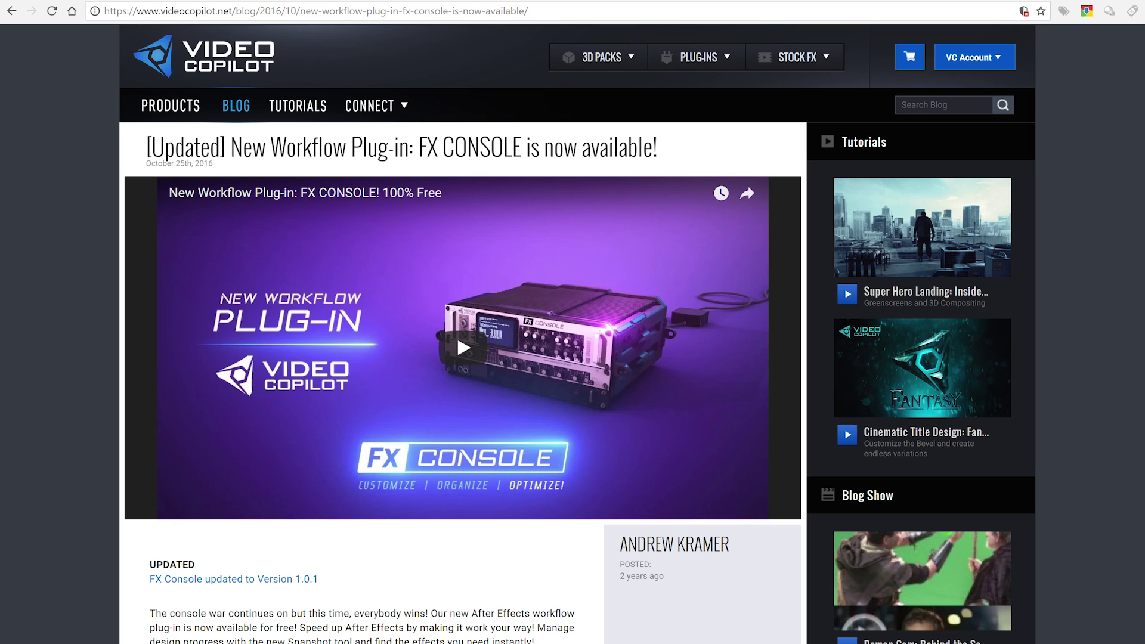
{"action": "left_click_drag", "start_coordinate": [139, 12], "coordinate": [554, 11]}
{"action": "triple_click", "coordinate": [553, 10]}
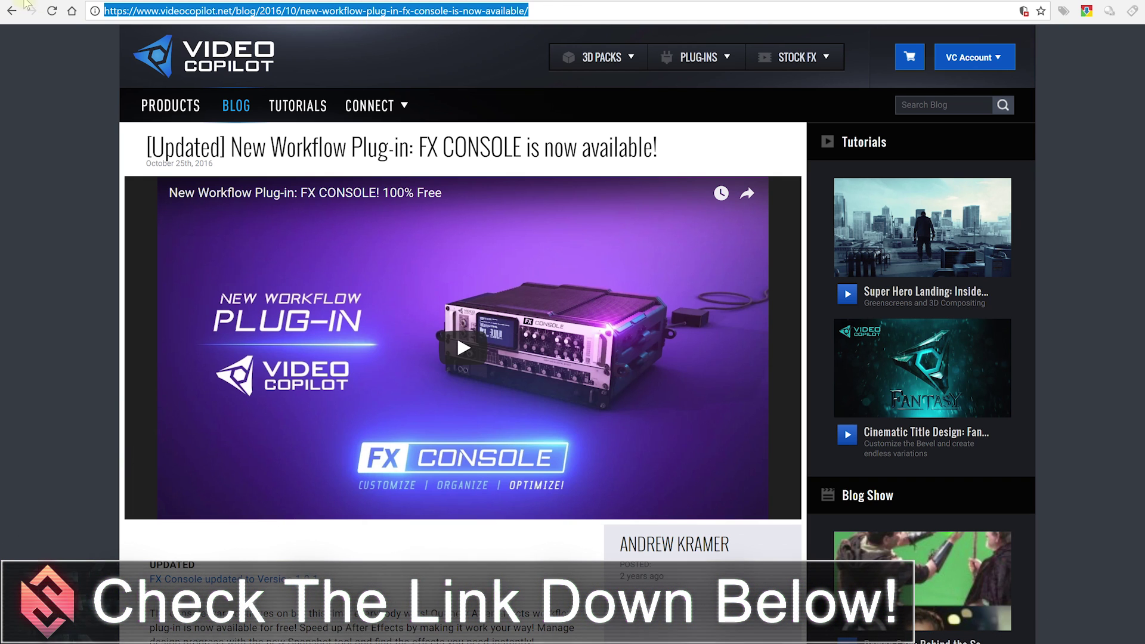
{"action": "left_click", "coordinate": [554, 10]}
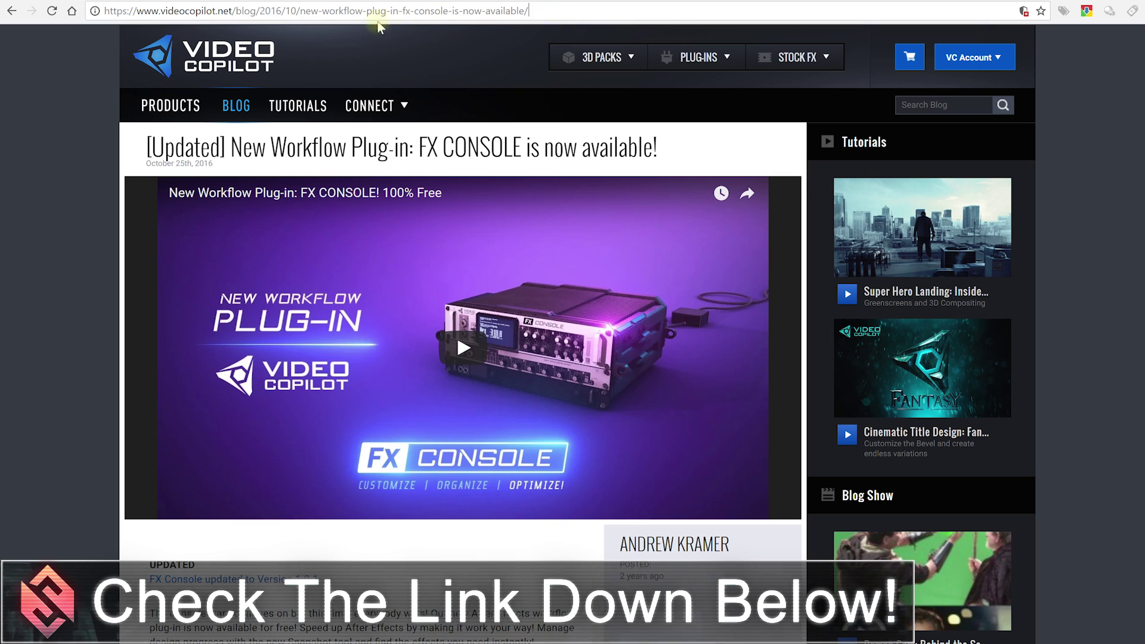
{"action": "left_click_drag", "start_coordinate": [146, 164], "coordinate": [209, 165]}
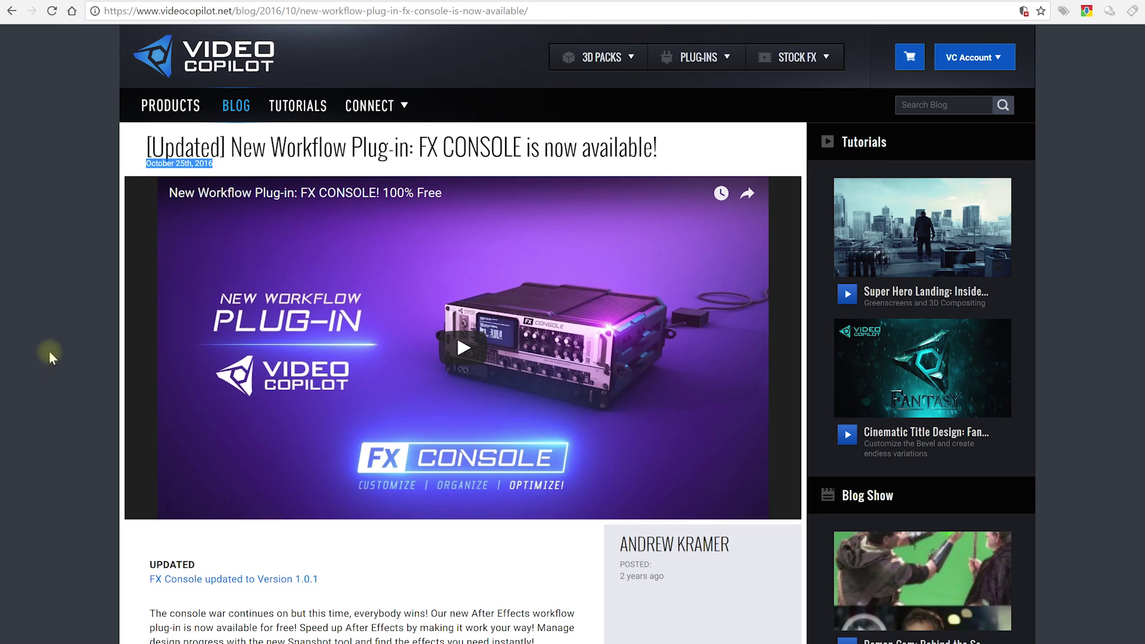
Step: Download the Windows version of the FX Console plug-in and open the folder containing the downloaded archive
{"action": "scroll", "coordinate": [48, 352], "scroll_direction": "down", "scroll_amount": 13}
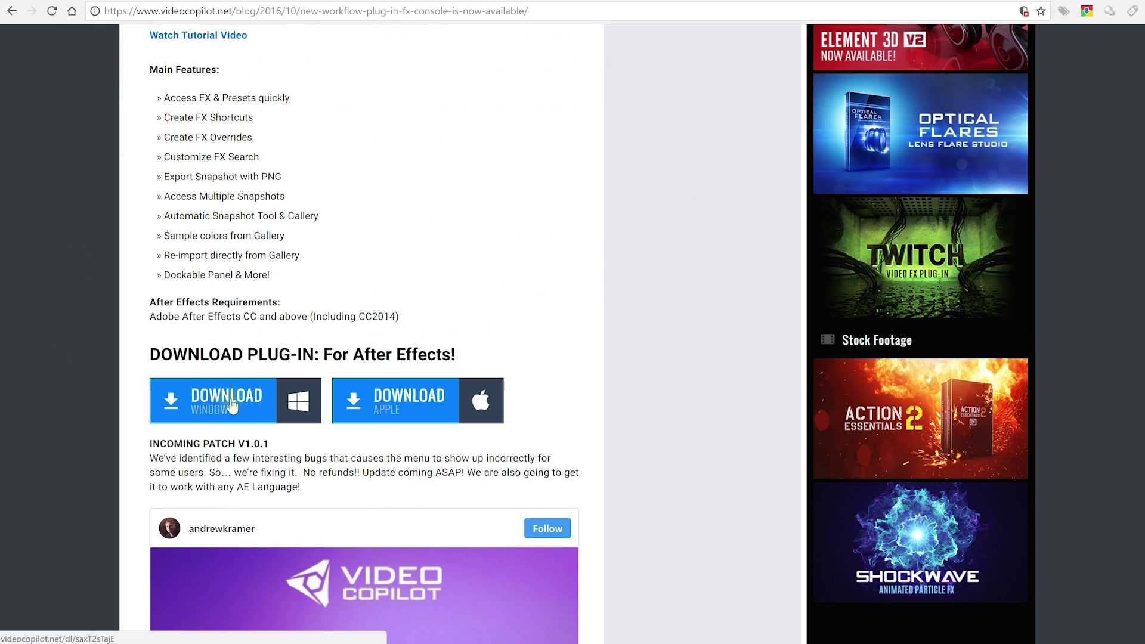
{"action": "left_click", "coordinate": [261, 415]}
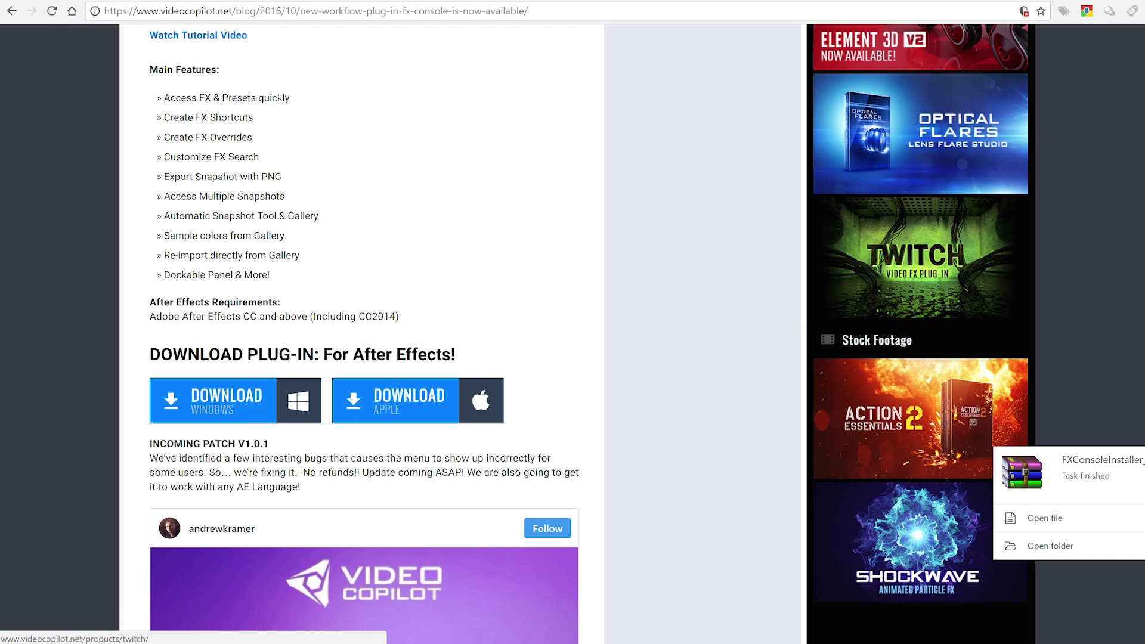
{"action": "left_click", "coordinate": [1092, 543]}
{"action": "left_click_drag", "start_coordinate": [446, 78], "coordinate": [404, 53]}
{"action": "left_click", "coordinate": [383, 244]}
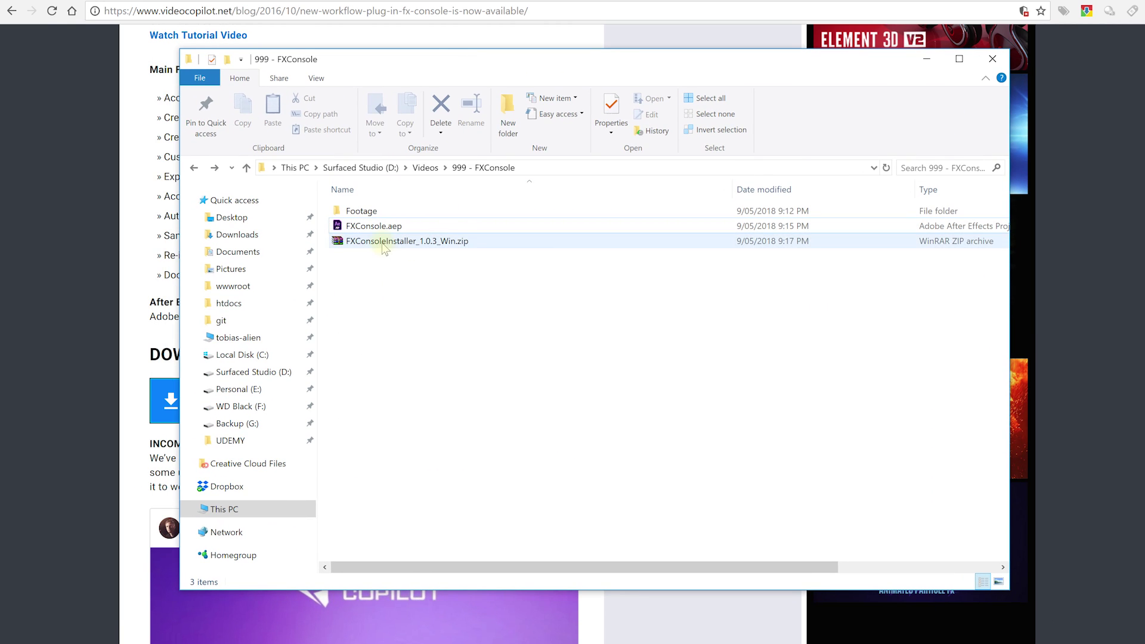
Step: Extract FXConsoleInstaller_1.0.3_Win.zip into the current folder and launch FX Console 1.0.3.exe
{"action": "right_click", "coordinate": [380, 242]}
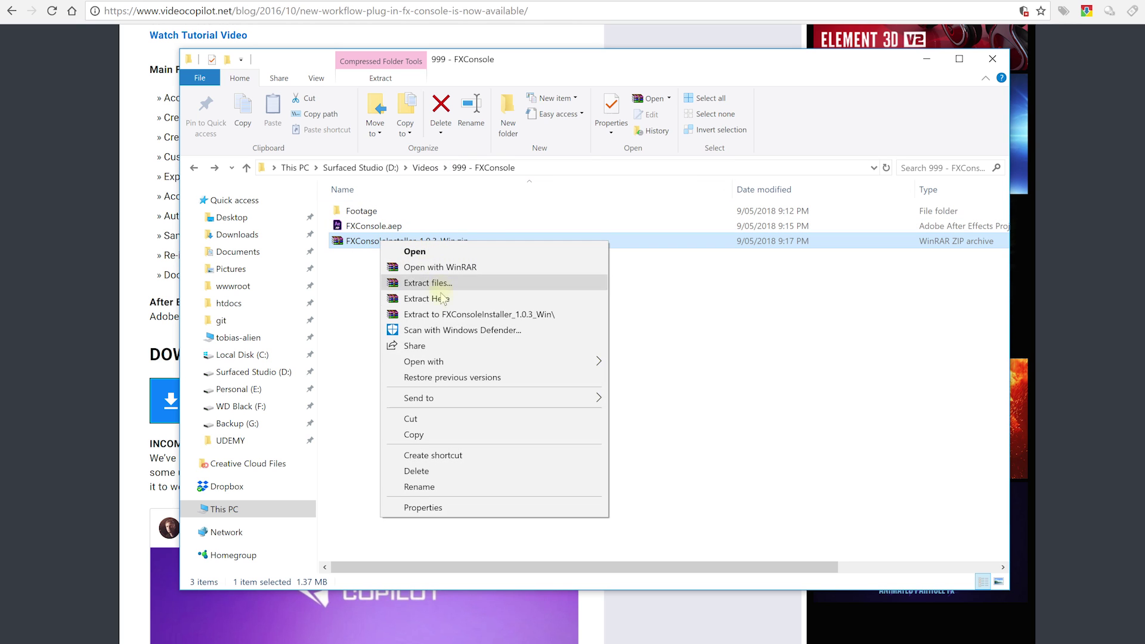
{"action": "left_click", "coordinate": [442, 298]}
{"action": "left_click", "coordinate": [353, 230]}
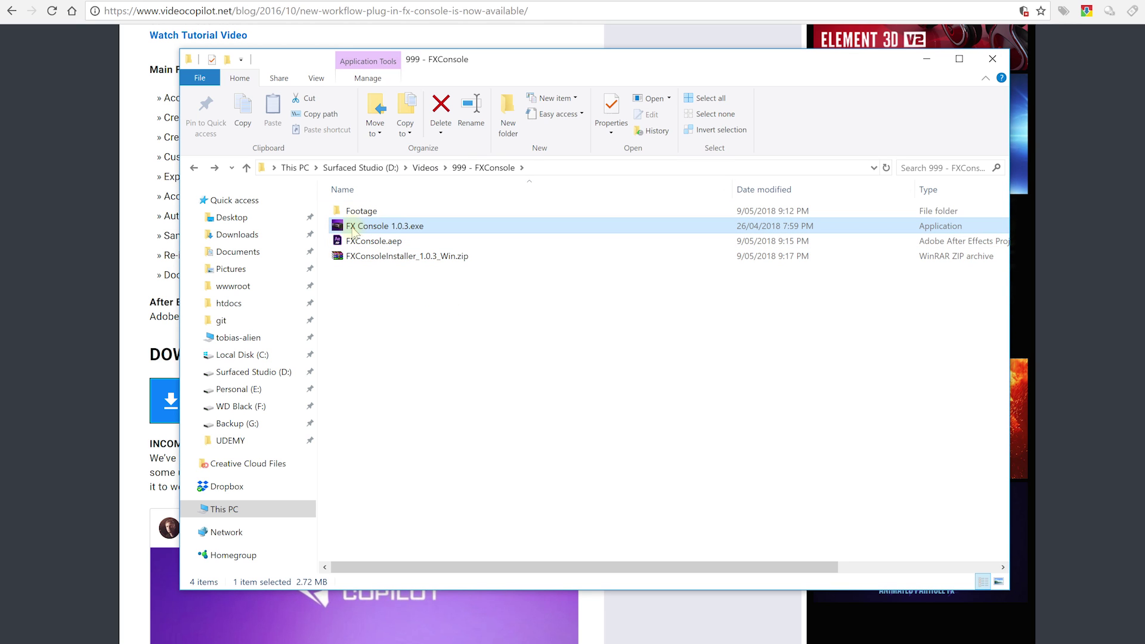
{"action": "double_click", "coordinate": [366, 227]}
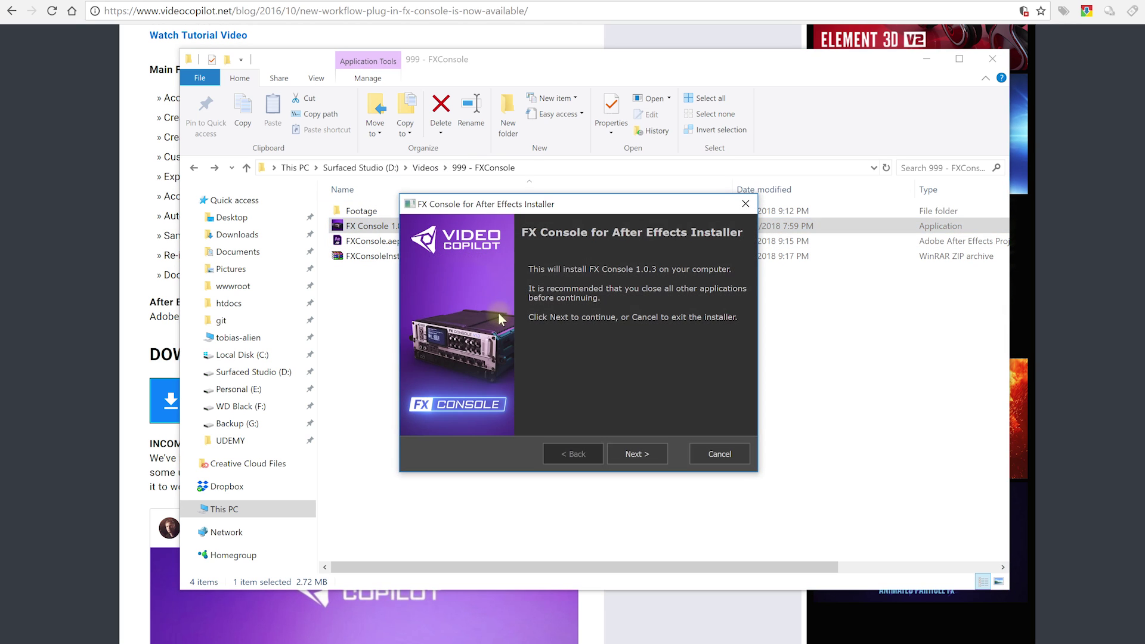
Step: Install FX Console for After Effects CC2018 only, leaving the Custom location off, and finish the installer
{"action": "mouse_move", "coordinate": [571, 214]}
{"action": "left_mouse_down"}
{"action": "mouse_move", "coordinate": [549, 221]}
{"action": "mouse_move", "coordinate": [572, 213]}
{"action": "left_mouse_up"}
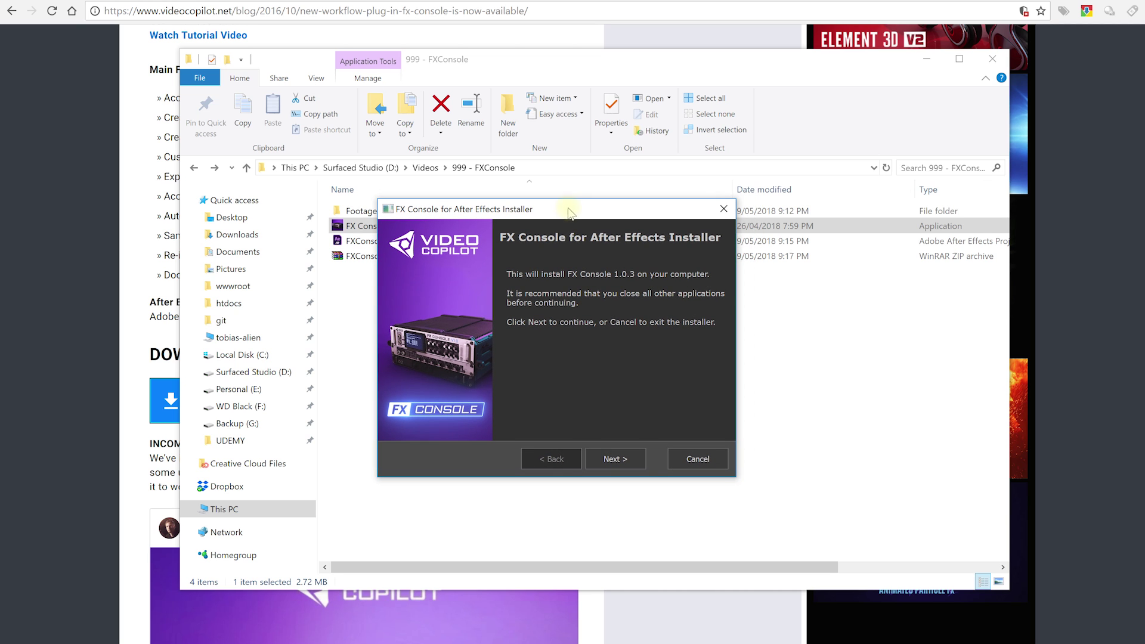
{"action": "left_click", "coordinate": [613, 462]}
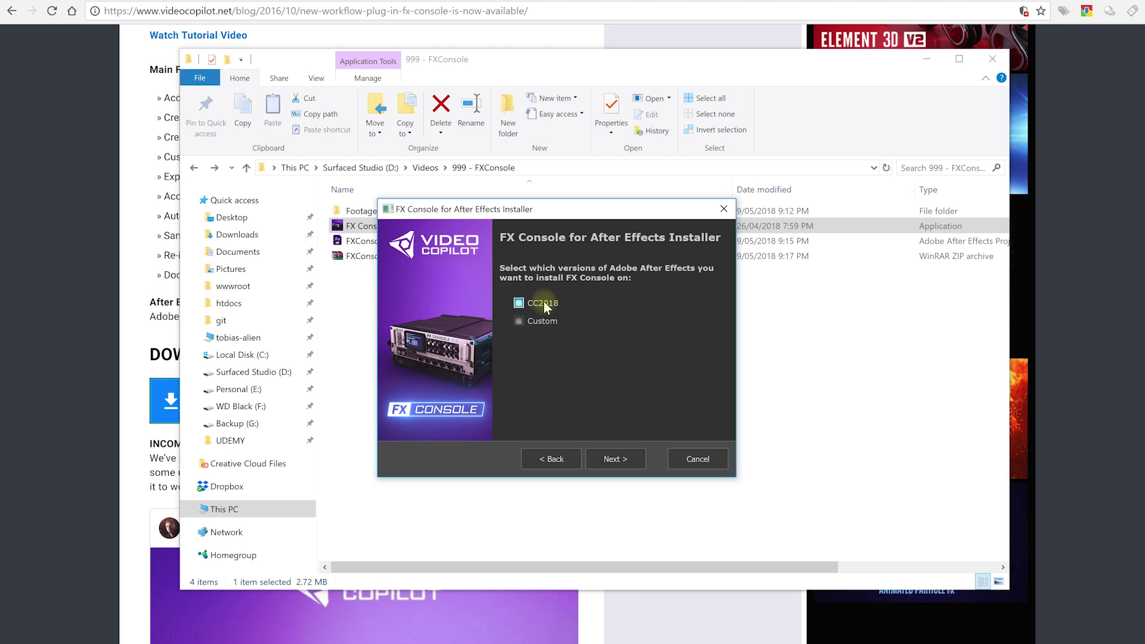
{"action": "left_click", "coordinate": [519, 322]}
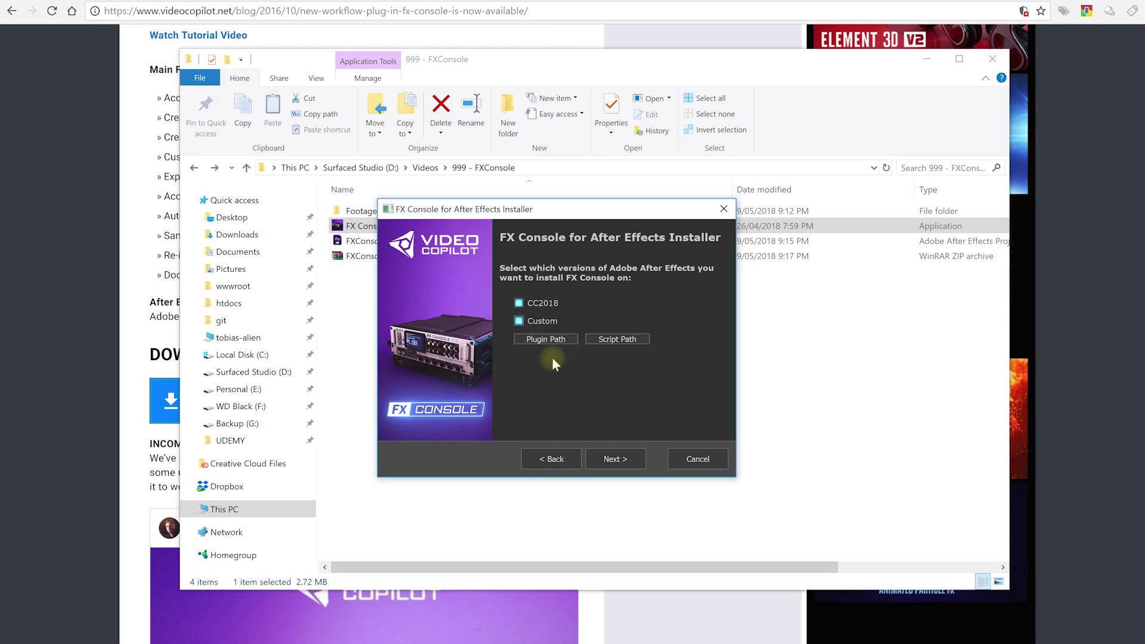
{"action": "left_click", "coordinate": [519, 321]}
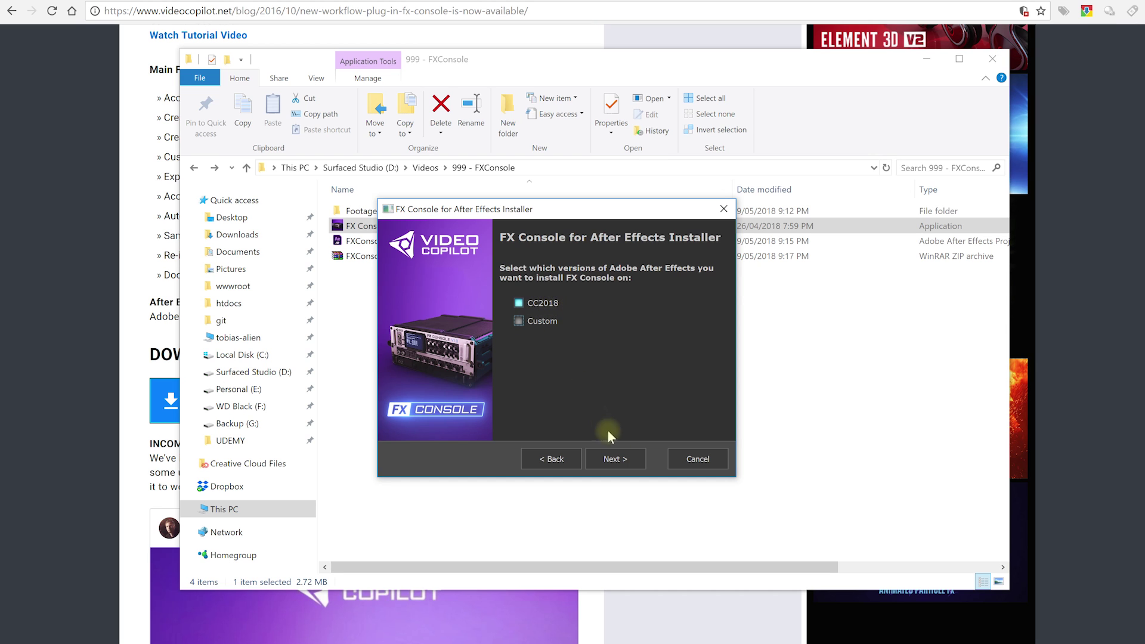
{"action": "left_click", "coordinate": [619, 461]}
{"action": "left_click", "coordinate": [618, 461]}
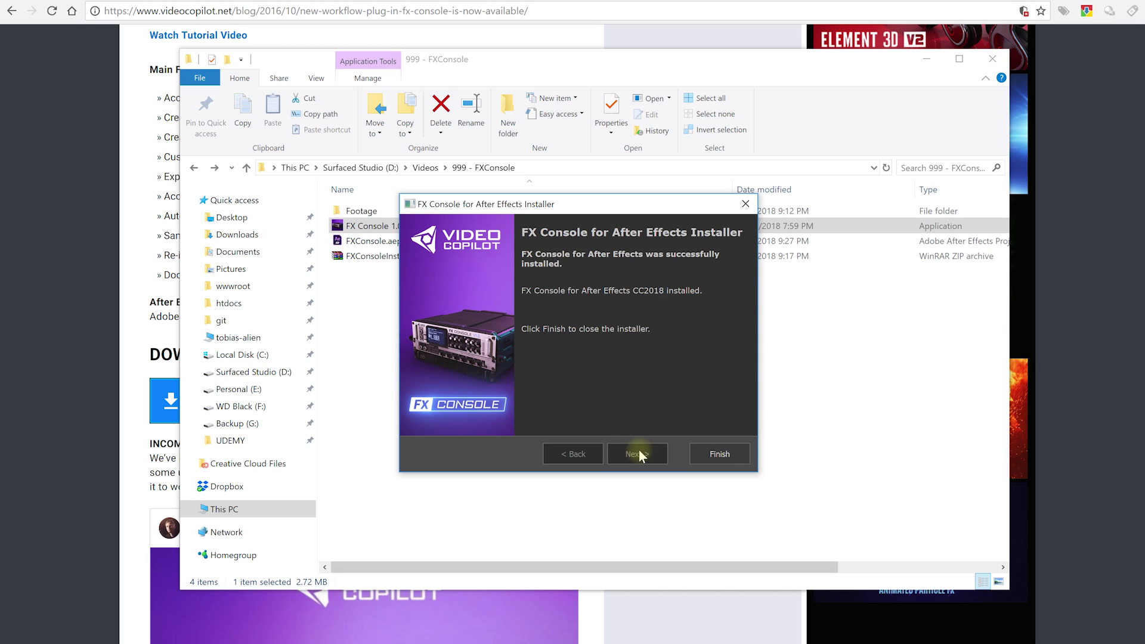
{"action": "left_click", "coordinate": [719, 454]}
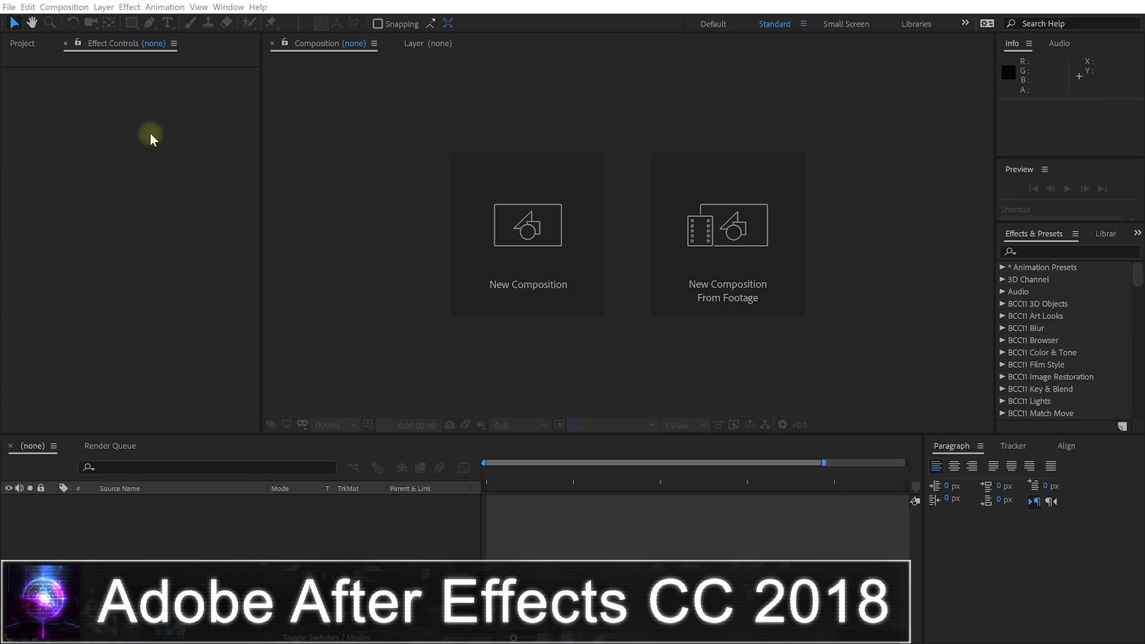
Step: Switch to After Effects, open the recent project FXConsole.aep, and enlarge the composition viewer by shrinking the timeline
{"action": "left_click", "coordinate": [8, 6]}
{"action": "mouse_move", "coordinate": [119, 62]}
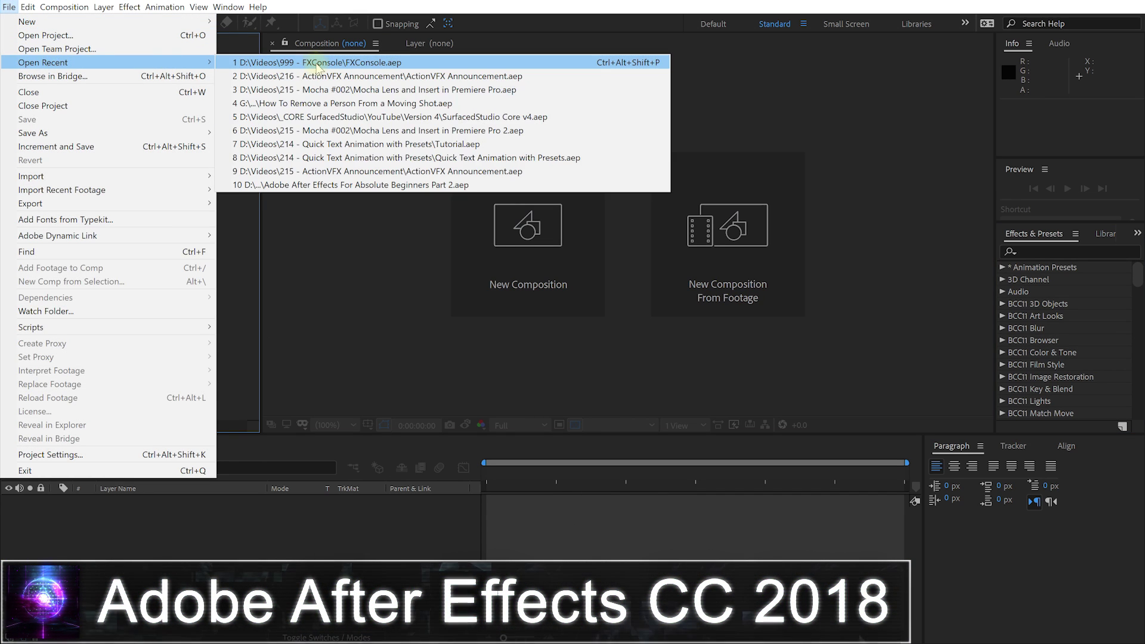
{"action": "left_click", "coordinate": [317, 64]}
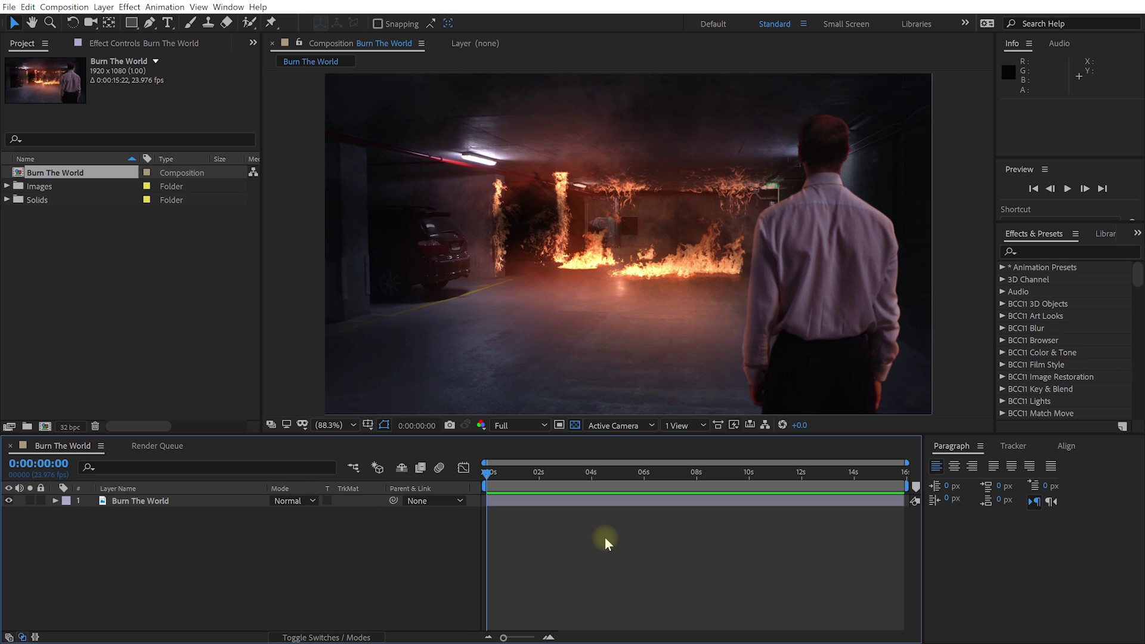
{"action": "left_click_drag", "start_coordinate": [601, 434], "coordinate": [602, 466]}
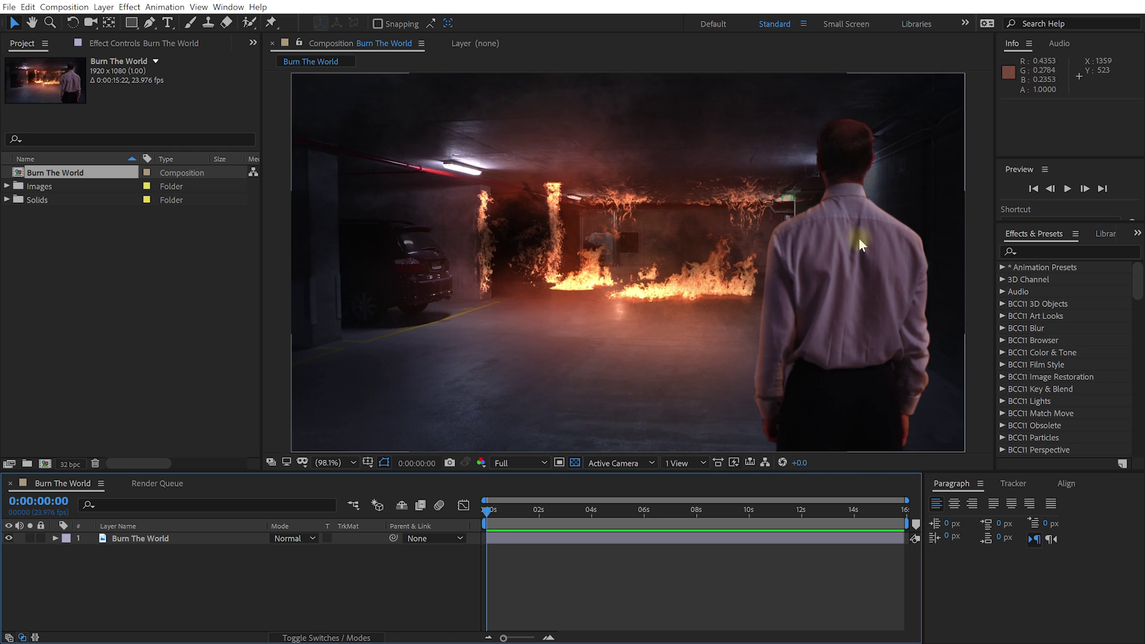
Step: Search Effects & Presets for "curves" and apply the Color Correction Curves effect to the Burn The World layer
{"action": "left_click", "coordinate": [1047, 252]}
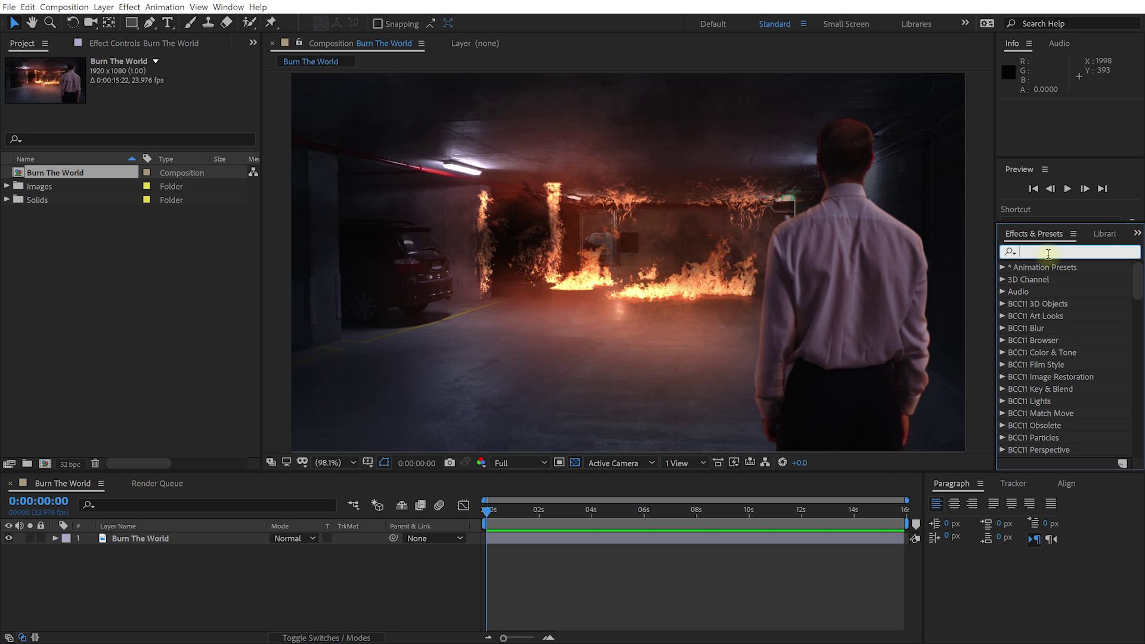
{"action": "type", "text": "curves"}
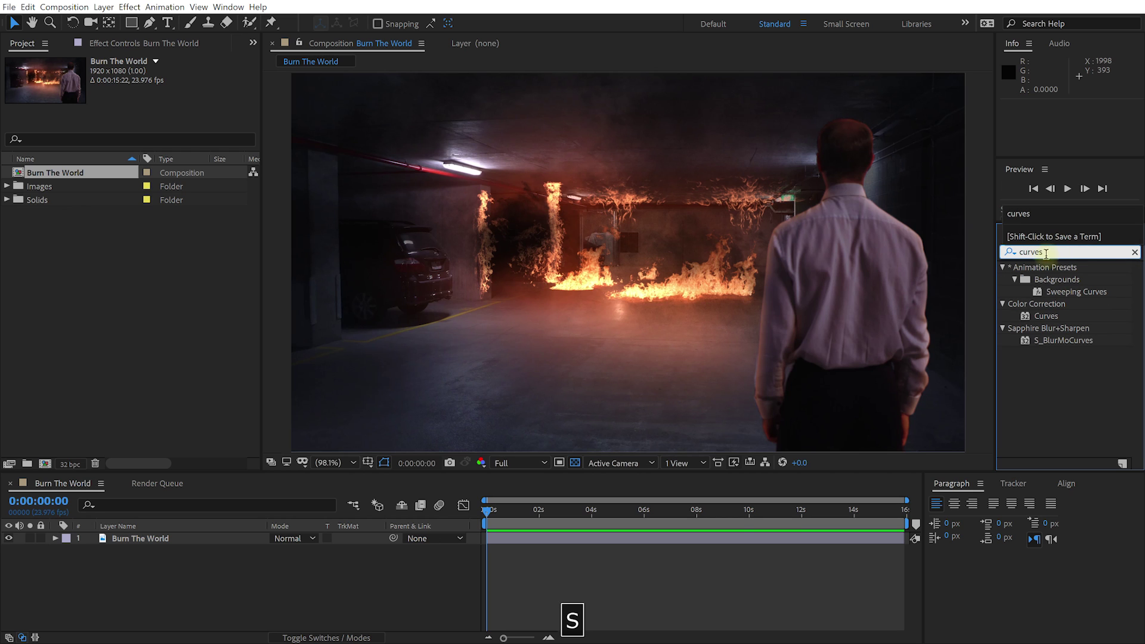
{"action": "left_click", "coordinate": [1047, 317]}
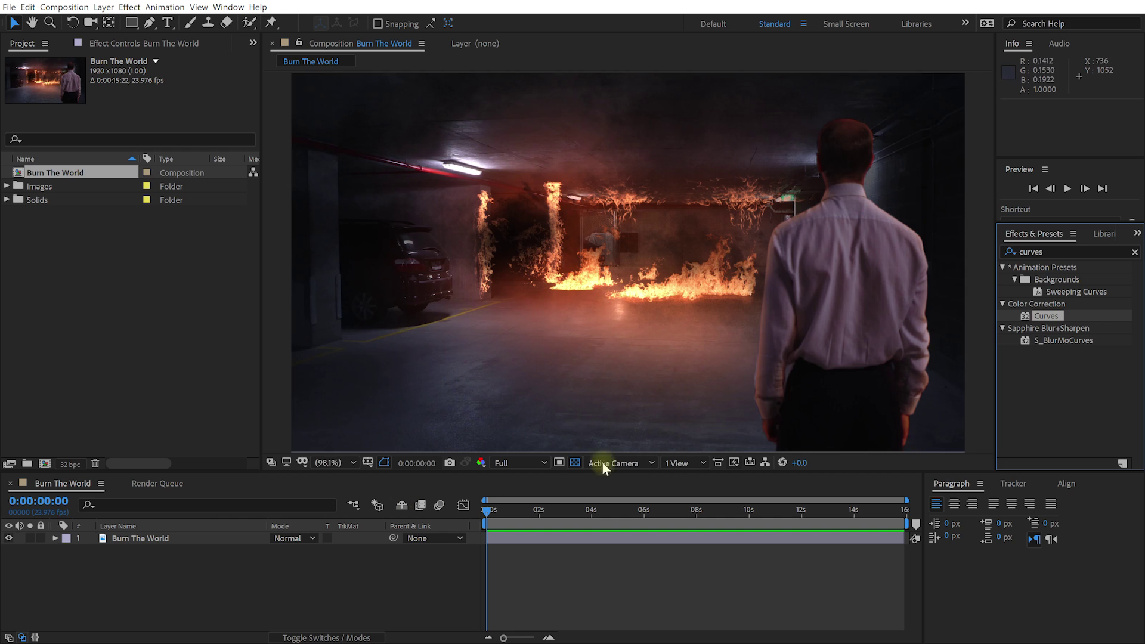
{"action": "mouse_move", "coordinate": [1016, 321]}
{"action": "left_mouse_down"}
{"action": "mouse_move", "coordinate": [1042, 308]}
{"action": "mouse_move", "coordinate": [154, 545]}
{"action": "mouse_move", "coordinate": [162, 550]}
{"action": "left_mouse_up"}
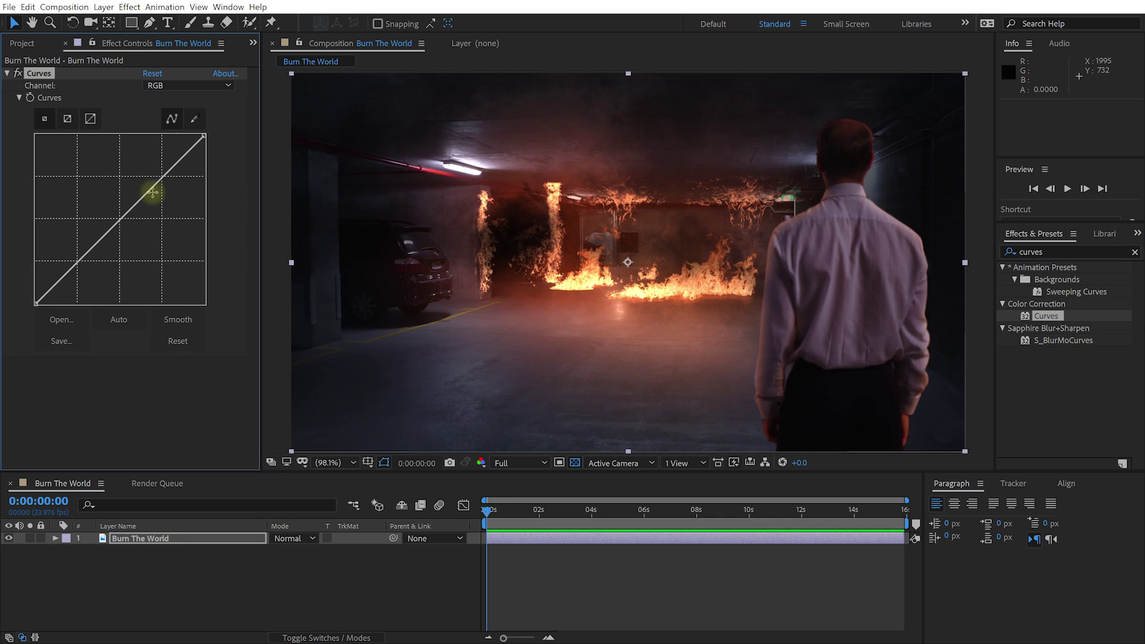
Step: Raise the RGB curve's midtones, switch the Curves channel to Blue, and adjust the blue shadows and upper midtones
{"action": "left_click_drag", "start_coordinate": [152, 188], "coordinate": [127, 192]}
{"action": "left_click", "coordinate": [187, 85]}
{"action": "left_click", "coordinate": [170, 138]}
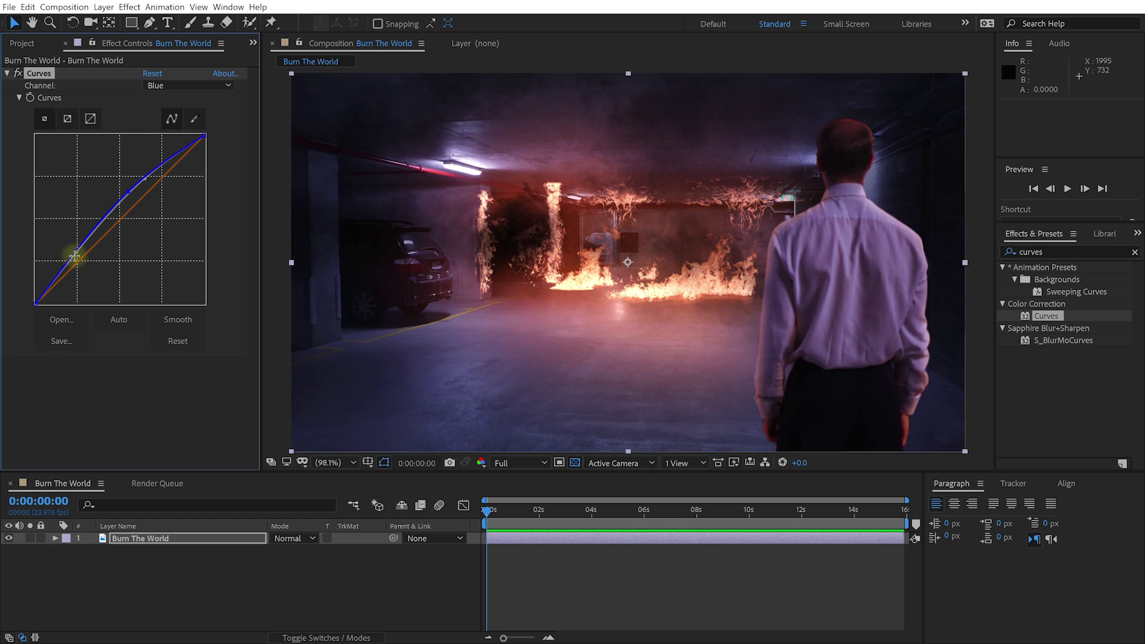
{"action": "left_click_drag", "start_coordinate": [74, 265], "coordinate": [76, 267]}
{"action": "left_click_drag", "start_coordinate": [145, 172], "coordinate": [146, 175]}
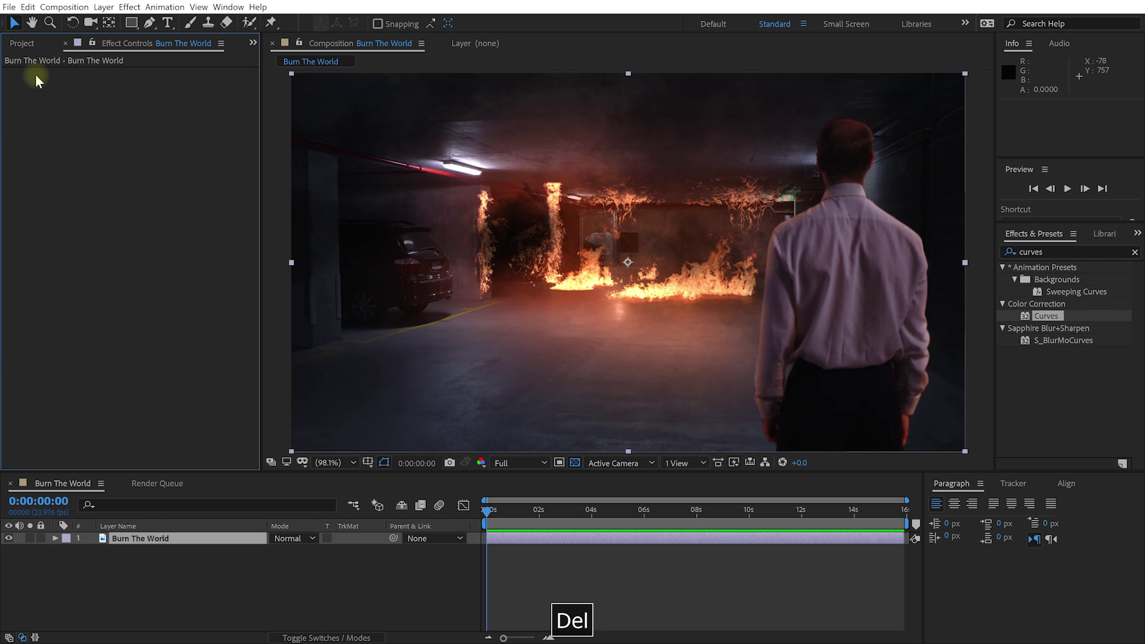
Step: Use the FX Console search to apply the Curves effect to the Burn The World layer
{"action": "left_click", "coordinate": [161, 538]}
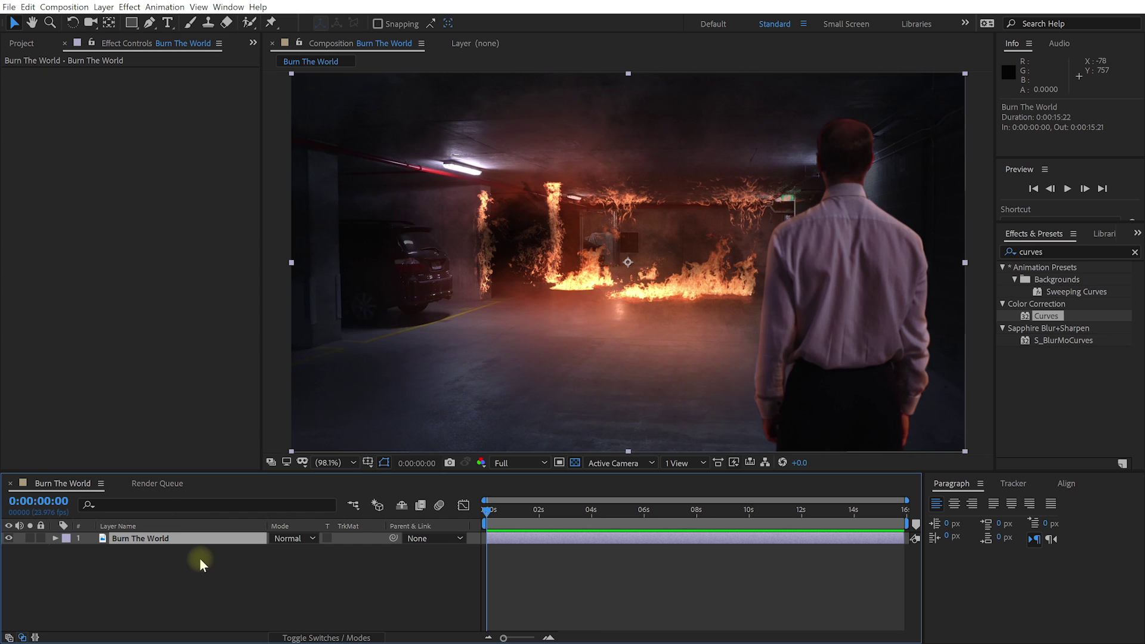
{"action": "key", "text": "ctrl+space"}
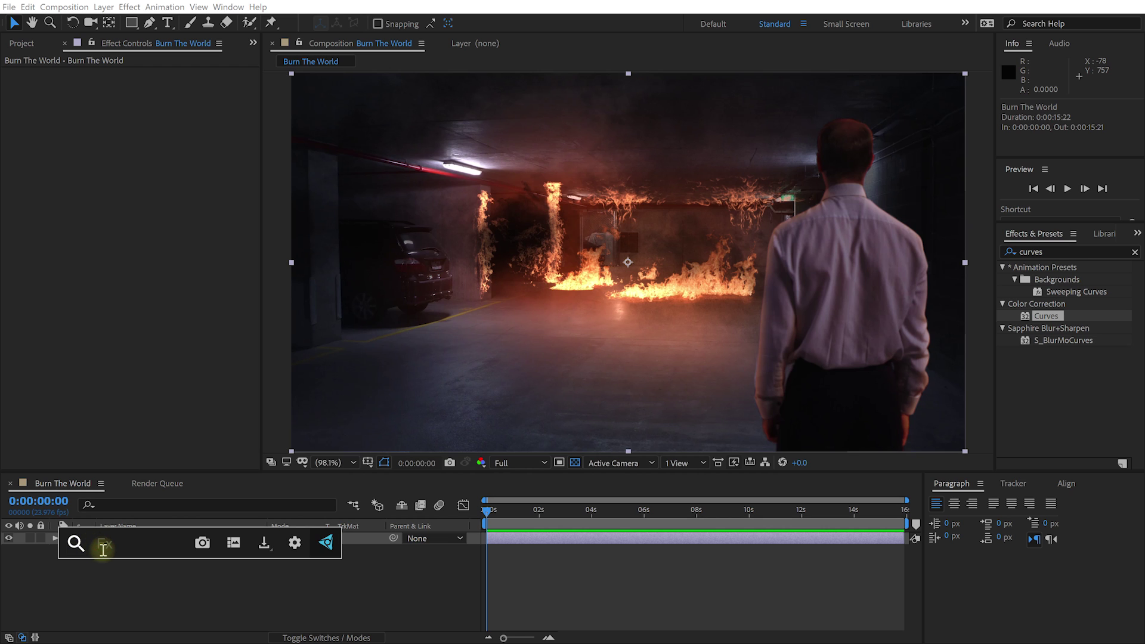
{"action": "type", "text": "curves"}
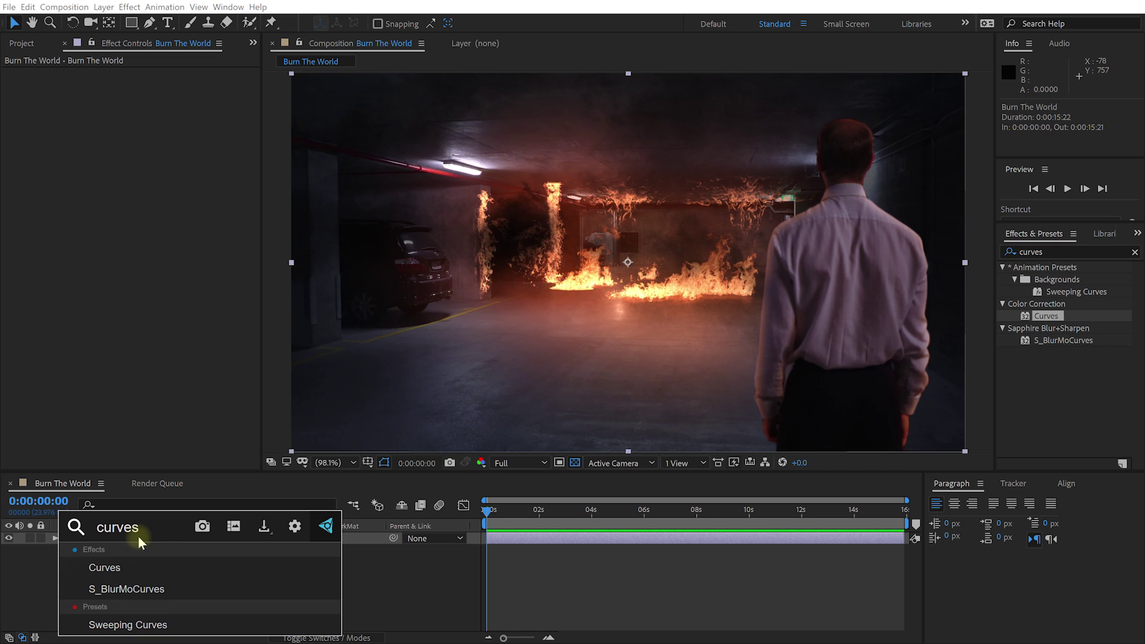
{"action": "key", "text": "Return"}
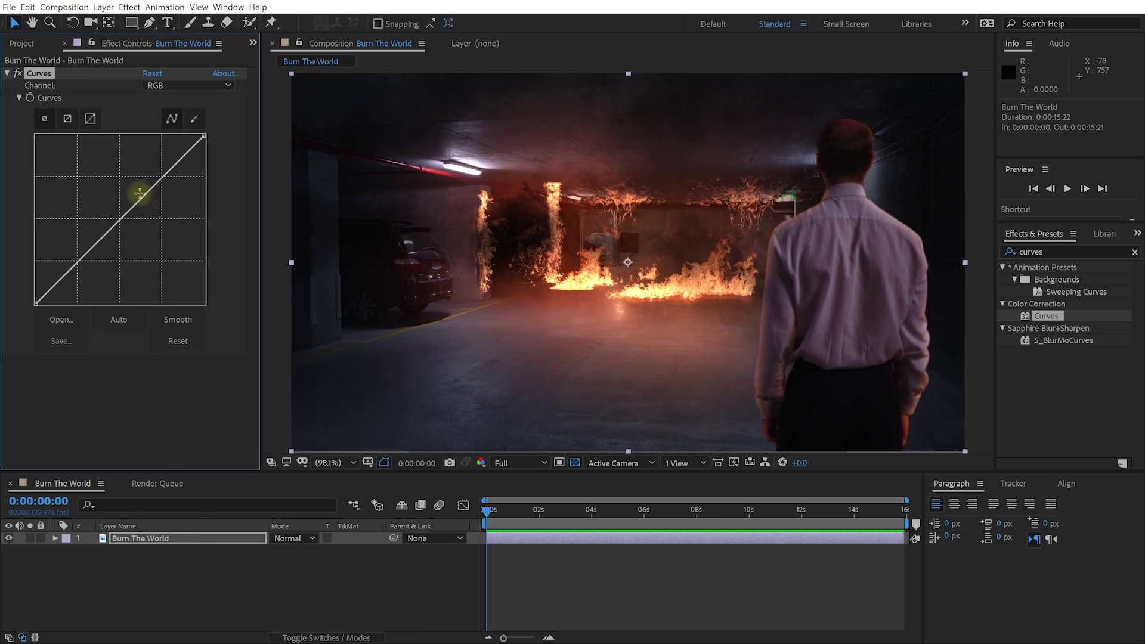
Step: Brighten the image with the RGB curve and pull down the shadows on the Blue channel curve
{"action": "left_click_drag", "start_coordinate": [154, 185], "coordinate": [134, 180]}
{"action": "left_click", "coordinate": [178, 85]}
{"action": "left_click", "coordinate": [168, 140]}
{"action": "left_click_drag", "start_coordinate": [86, 239], "coordinate": [80, 258]}
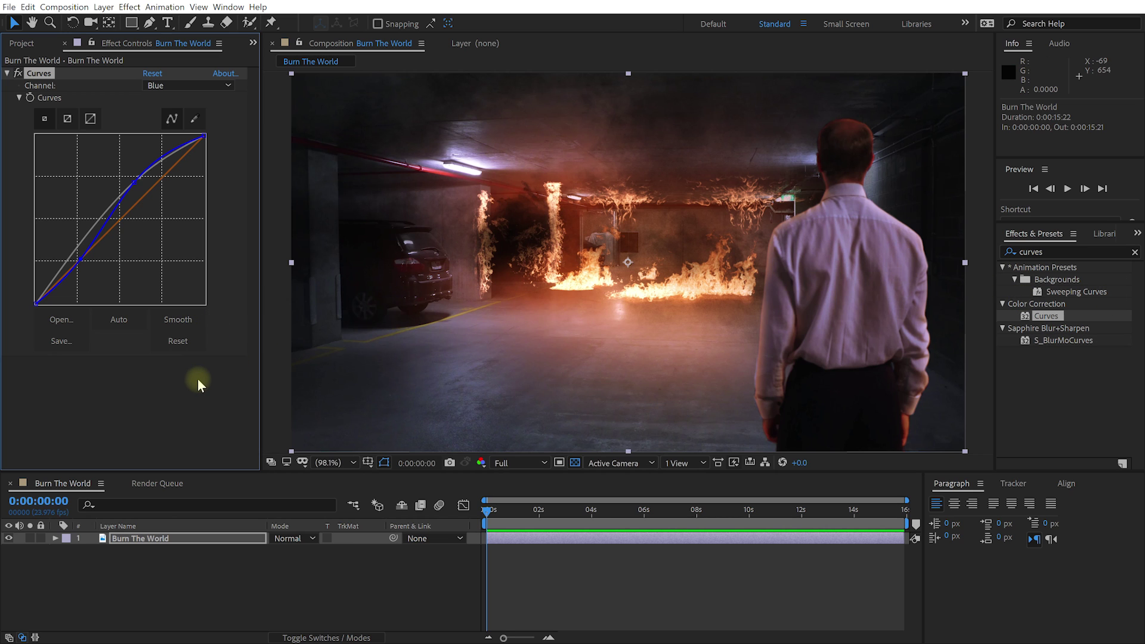
Step: Search FX Console for "heat" and apply the Heat Distortion effect to the Burn The World layer
{"action": "left_click", "coordinate": [155, 543]}
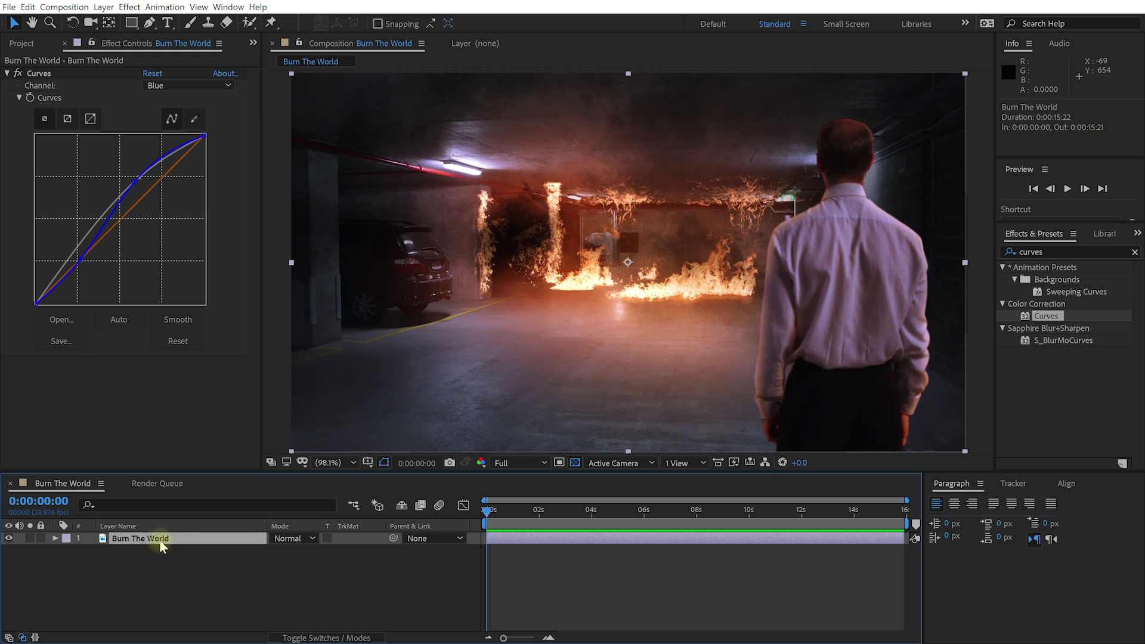
{"action": "key", "text": "ctrl+space"}
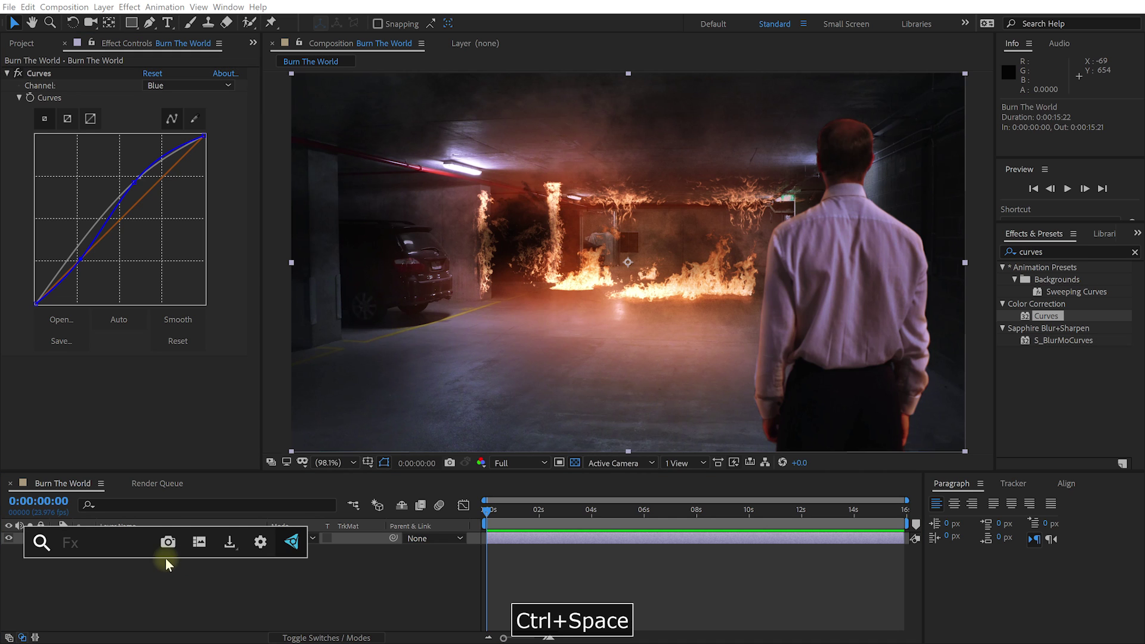
{"action": "type", "text": "heat"}
{"action": "key", "text": "Return"}
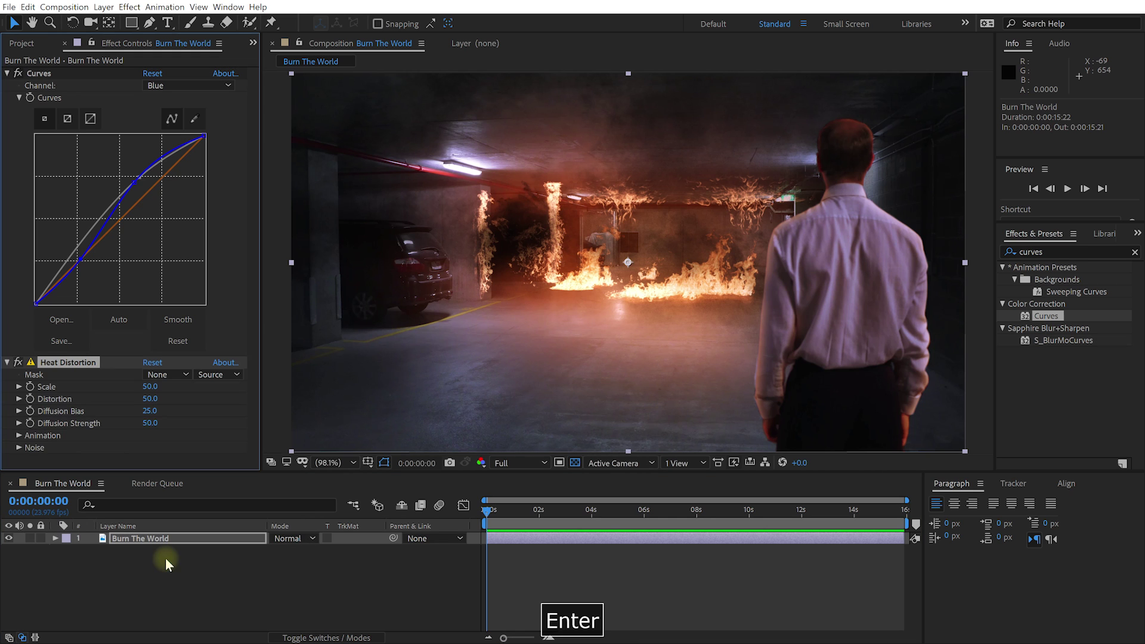
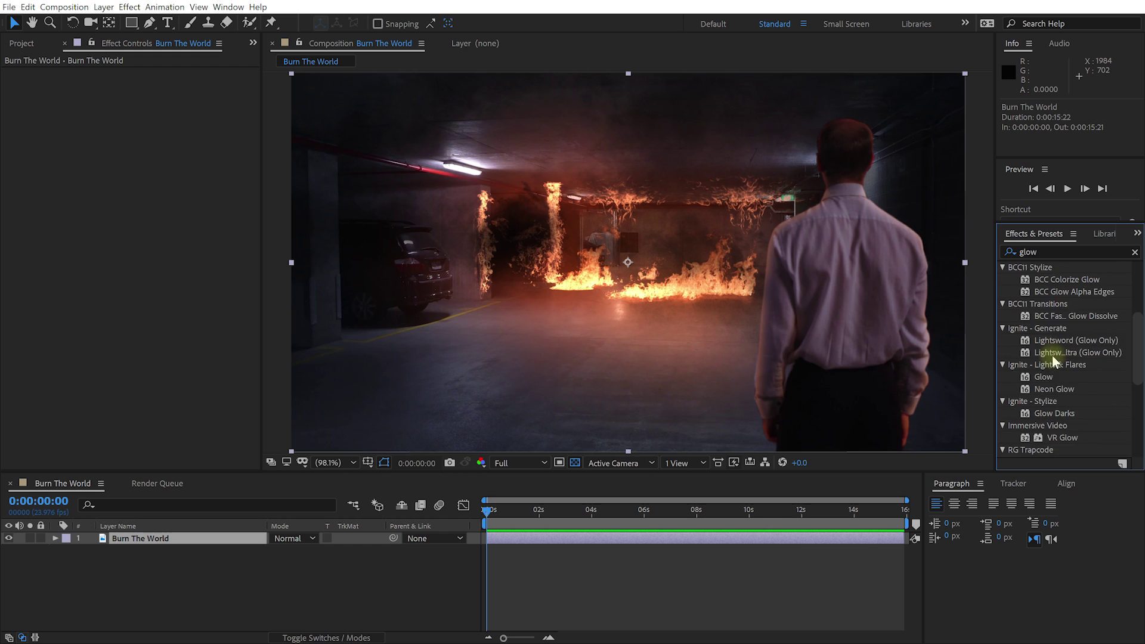
Step: Try applying the first Glow result from an FX Console search for "glow" to the Burn The World layer, and delete it
{"action": "scroll", "coordinate": [1056, 413], "scroll_direction": "down", "scroll_amount": 5}
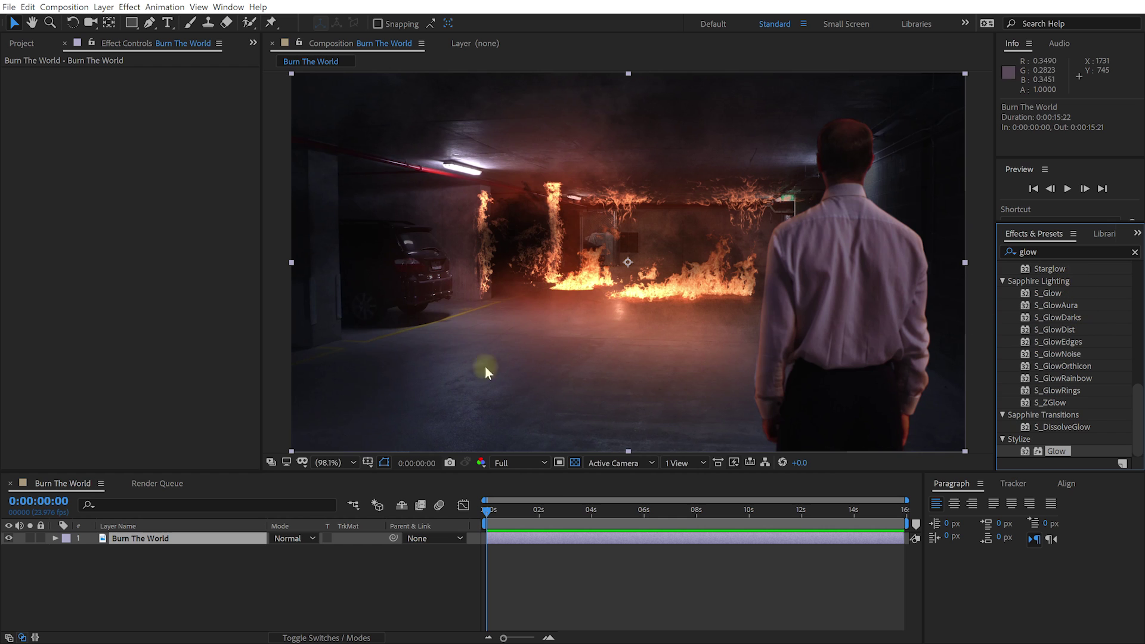
{"action": "left_click", "coordinate": [162, 542]}
{"action": "key", "text": "ctrl+space"}
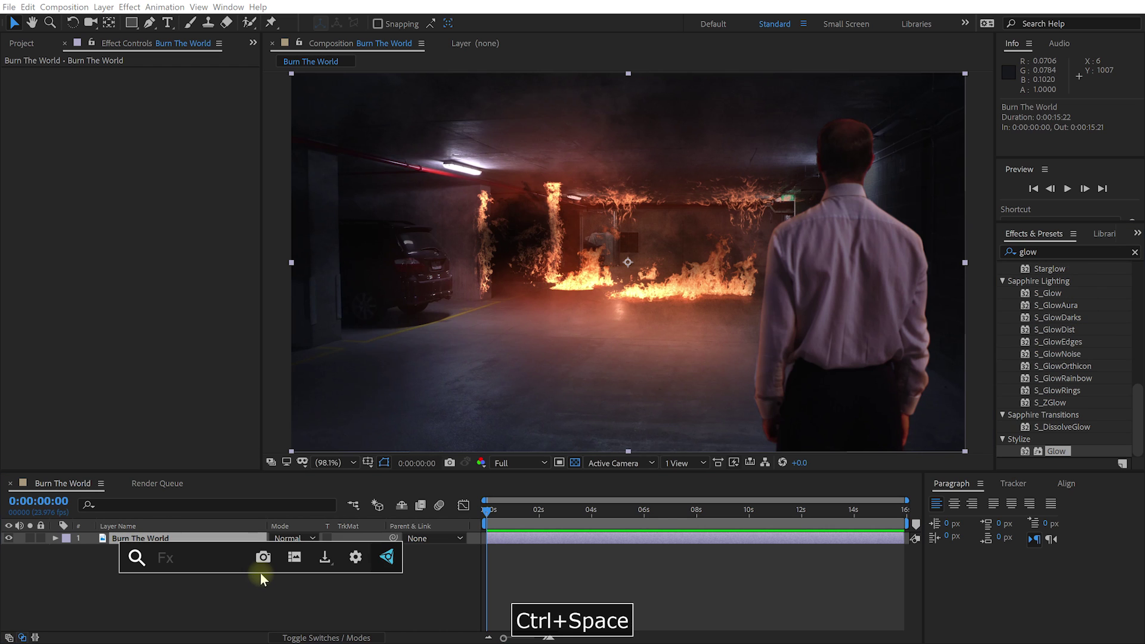
{"action": "type", "text": "glow"}
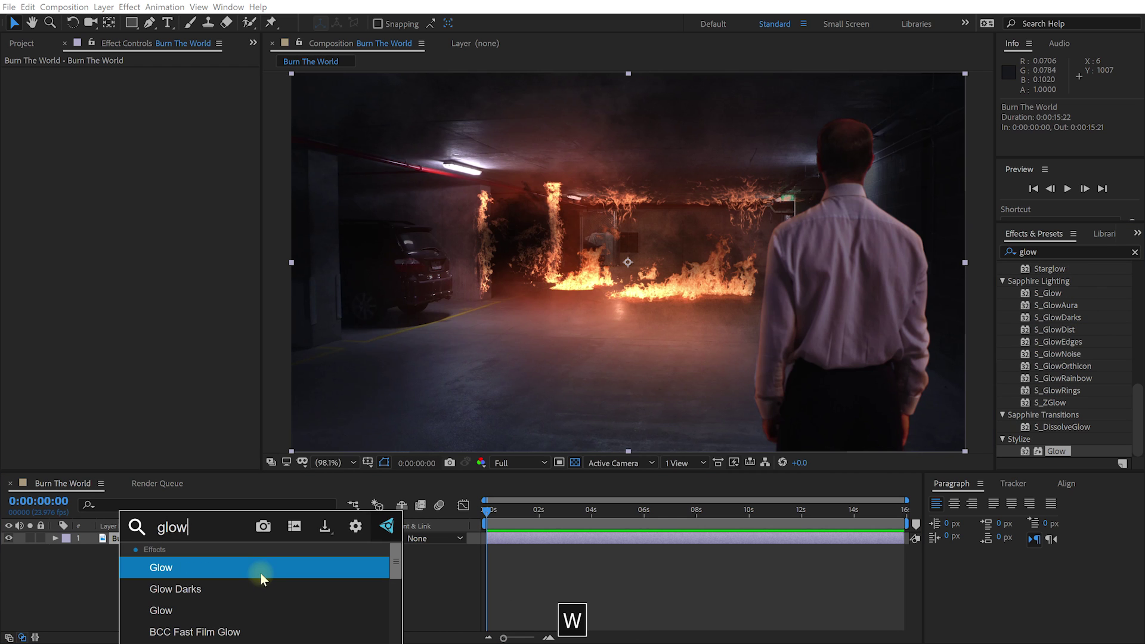
{"action": "scroll", "coordinate": [217, 581], "scroll_direction": "down", "scroll_amount": 5}
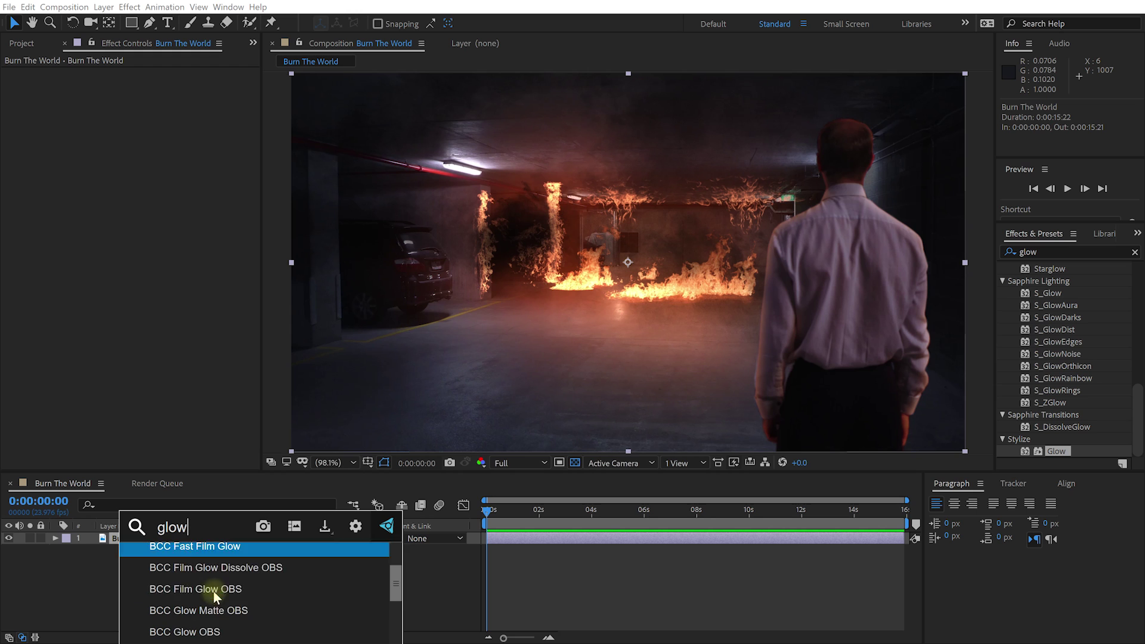
{"action": "scroll", "coordinate": [220, 587], "scroll_direction": "up", "scroll_amount": 3}
{"action": "scroll", "coordinate": [219, 595], "scroll_direction": "up", "scroll_amount": 2}
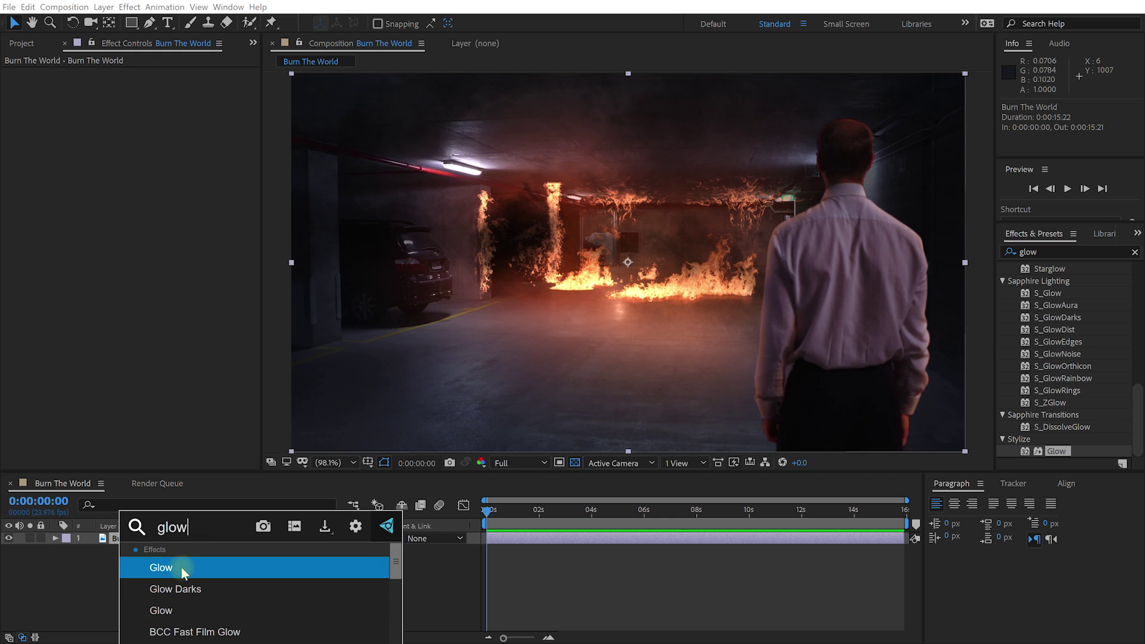
{"action": "left_click", "coordinate": [173, 566]}
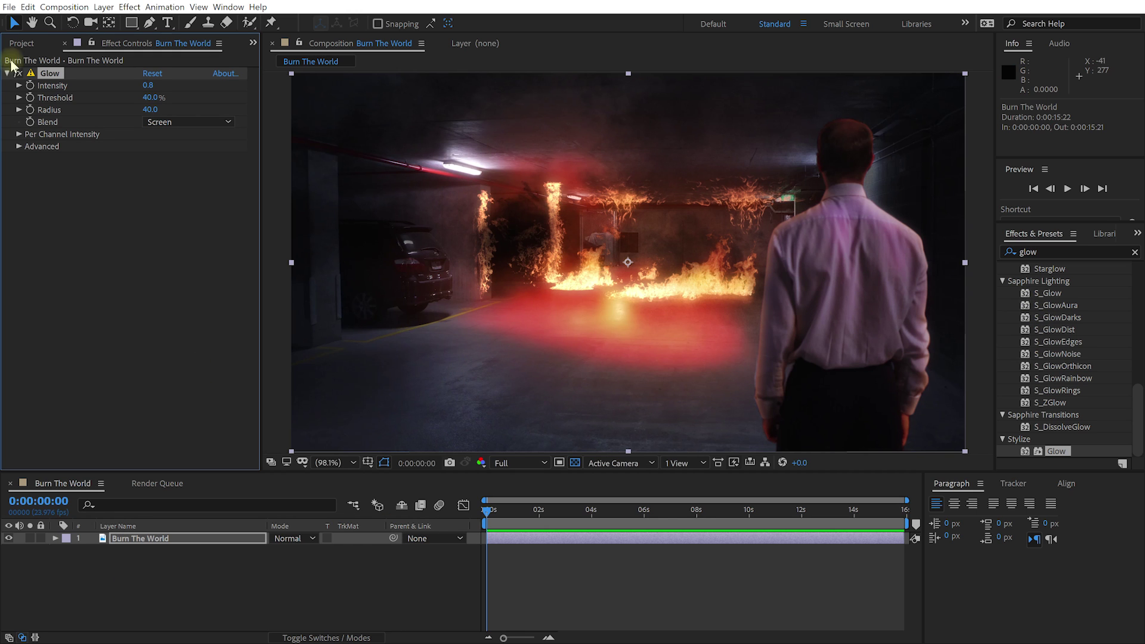
{"action": "left_click", "coordinate": [48, 74]}
{"action": "key", "text": "Delete"}
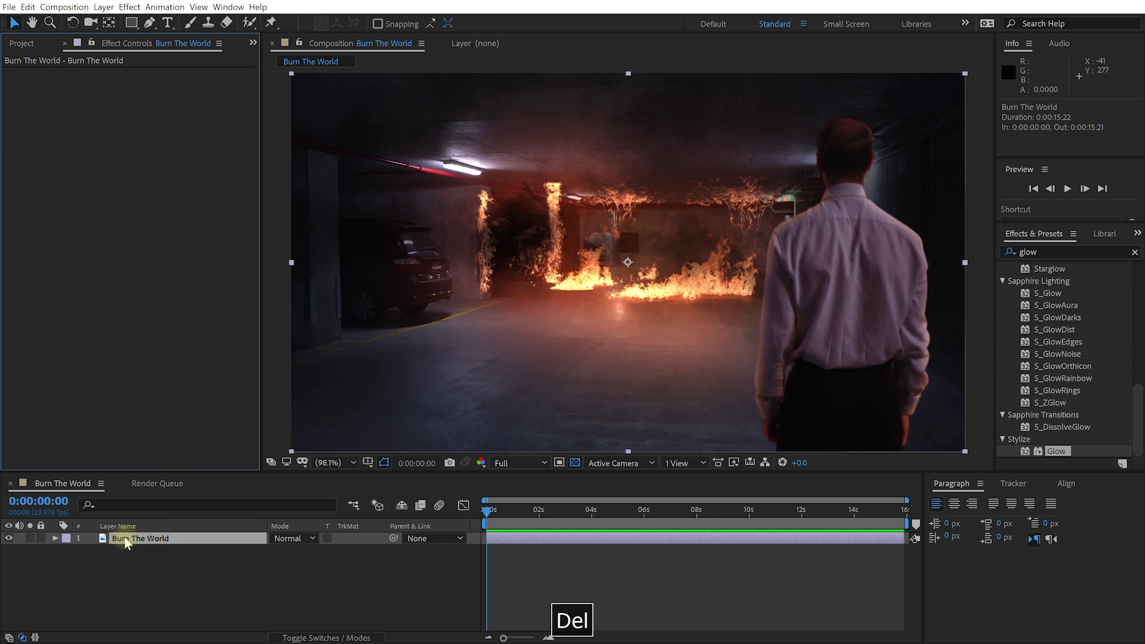
Step: Search FX Console for "glow", blacklist the first Glow result and add the other Glow effect to the favorites
{"action": "left_click", "coordinate": [128, 540]}
{"action": "key", "text": "ctrl+space"}
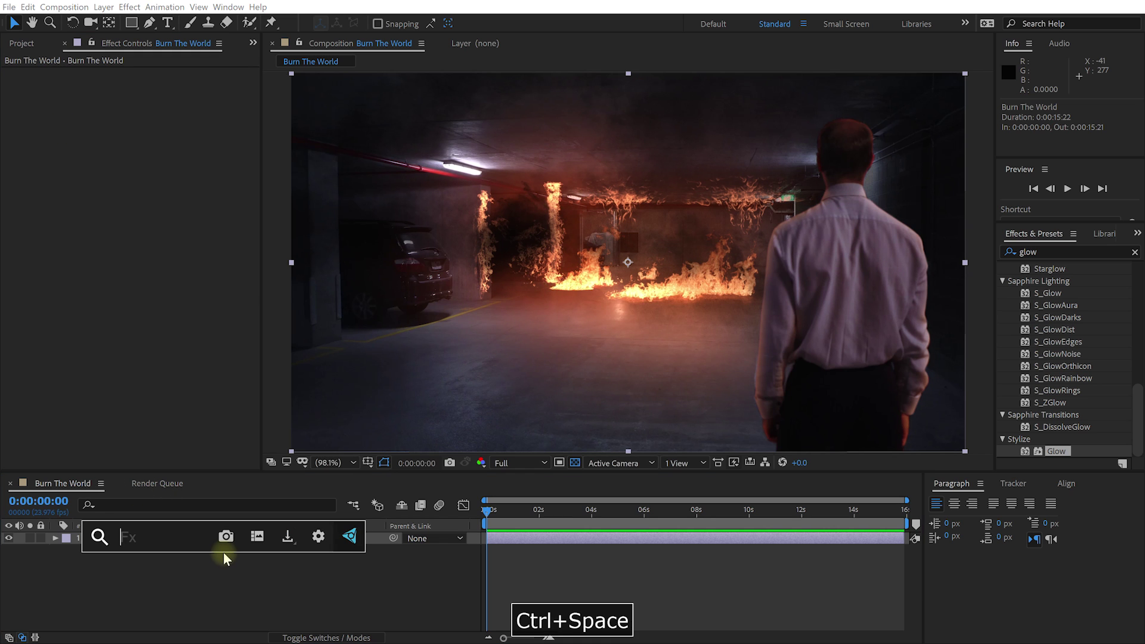
{"action": "type", "text": "glow"}
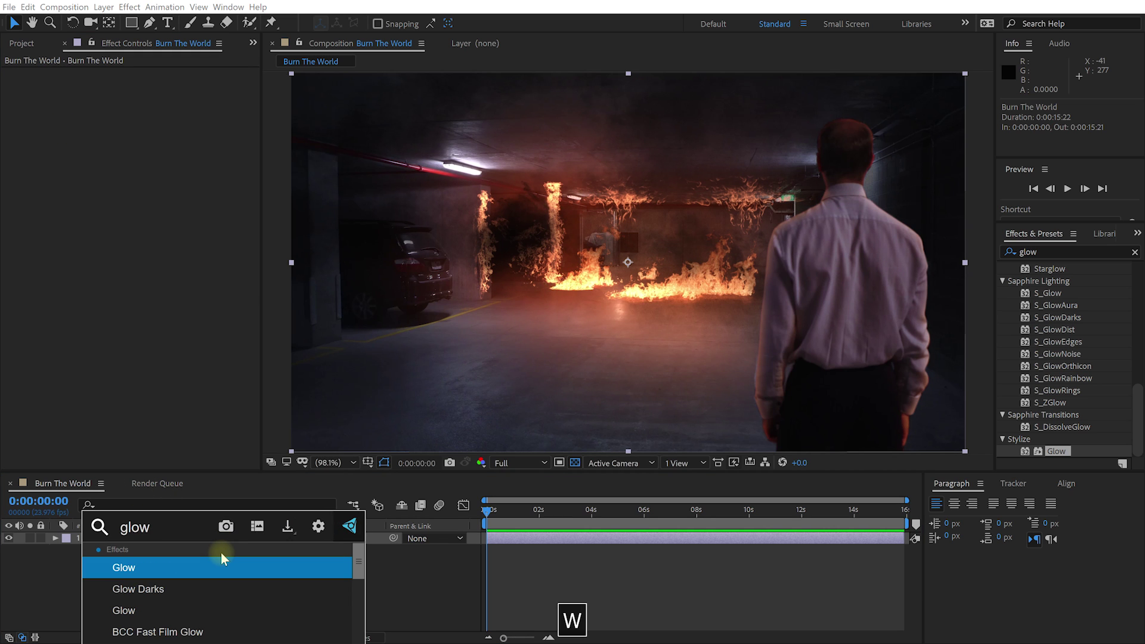
{"action": "right_click", "coordinate": [145, 564]}
{"action": "left_click", "coordinate": [215, 618]}
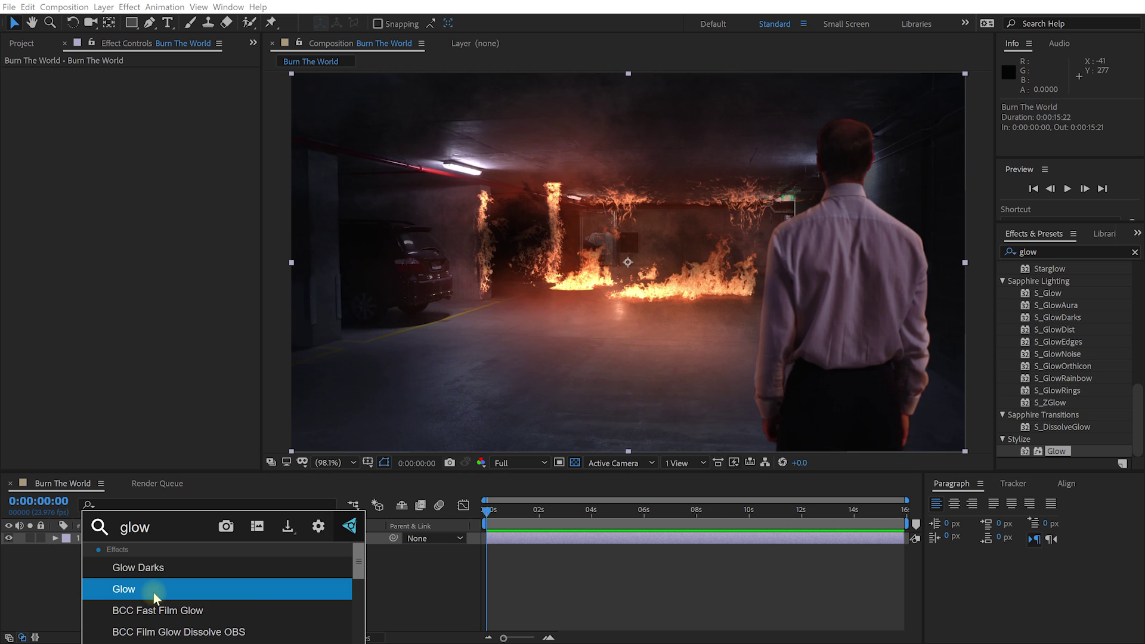
{"action": "right_click", "coordinate": [152, 593]}
{"action": "left_click", "coordinate": [197, 617]}
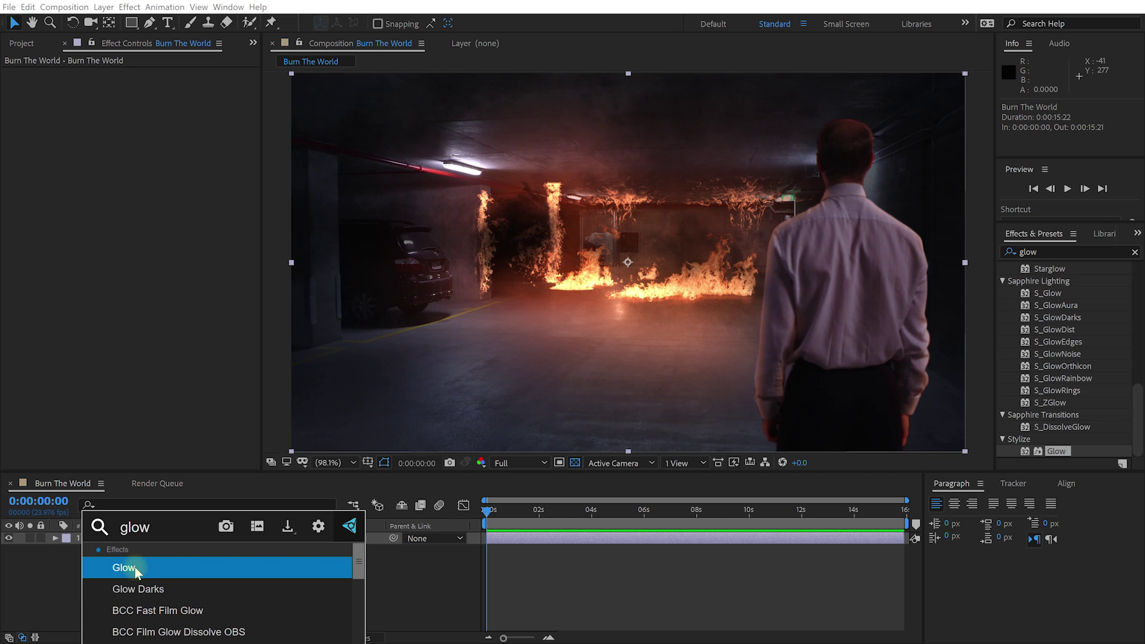
{"action": "left_click", "coordinate": [48, 566]}
Step: Apply the favorite Glow effect to the Burn The World layer with threshold 63.5%, radius 369 and intensity 0.7
{"action": "left_click", "coordinate": [167, 537]}
{"action": "key", "text": "ctrl+space"}
{"action": "type", "text": "glow"}
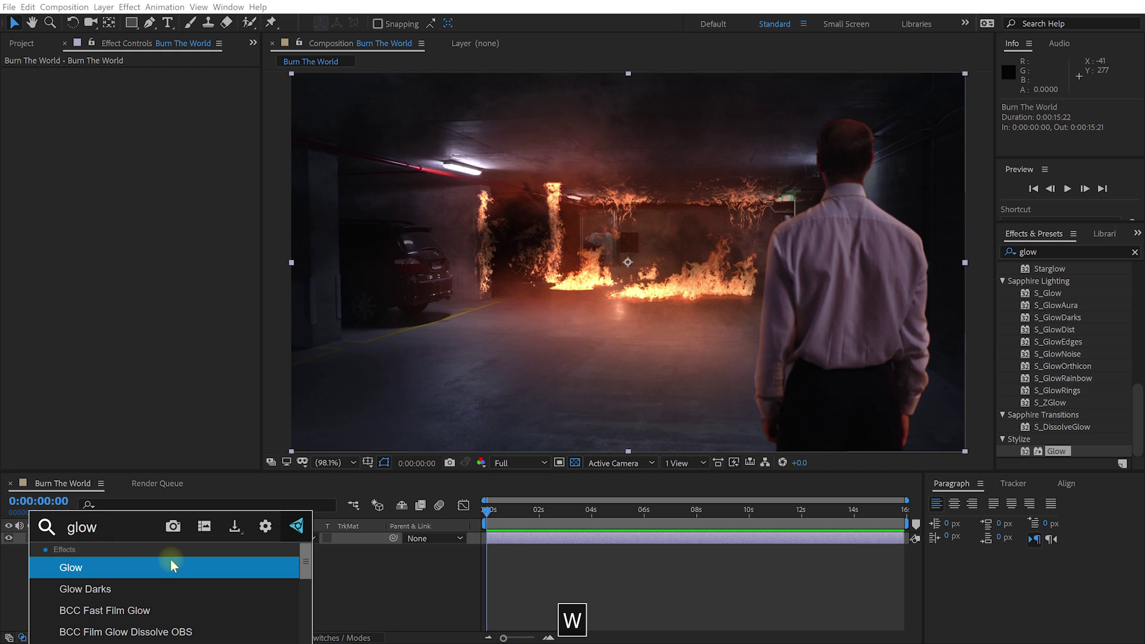
{"action": "key", "text": "Return"}
{"action": "left_click_drag", "start_coordinate": [146, 104], "coordinate": [250, 110]}
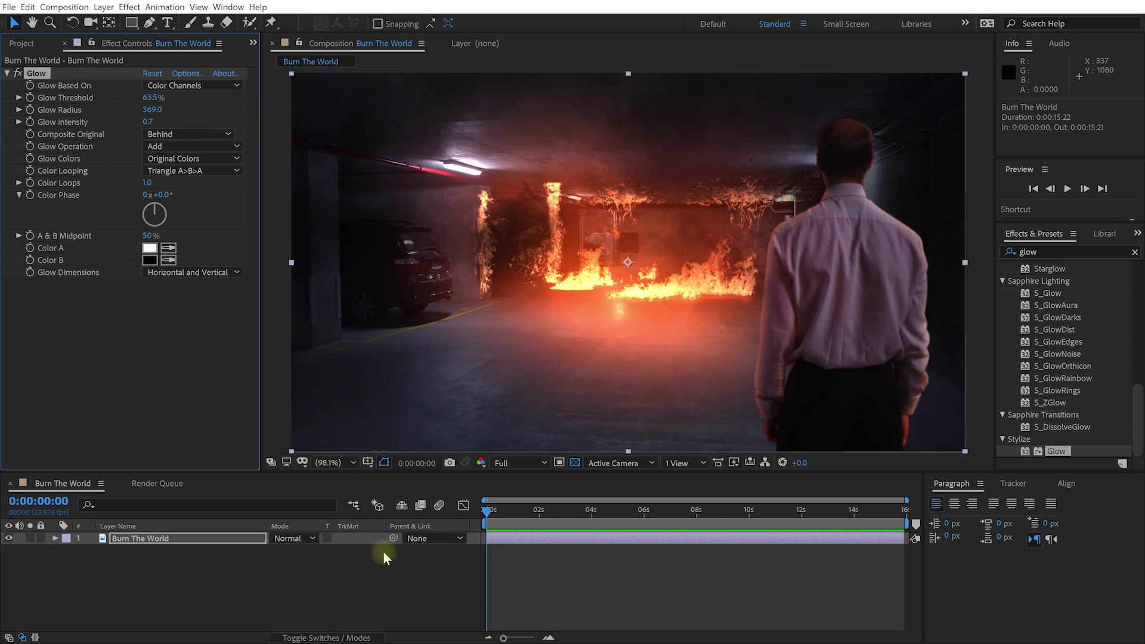
Step: Search FX Console for "flare" with the Burn The World layer selected and add Anamorphic Lens Flare to the favorites
{"action": "left_click", "coordinate": [222, 541]}
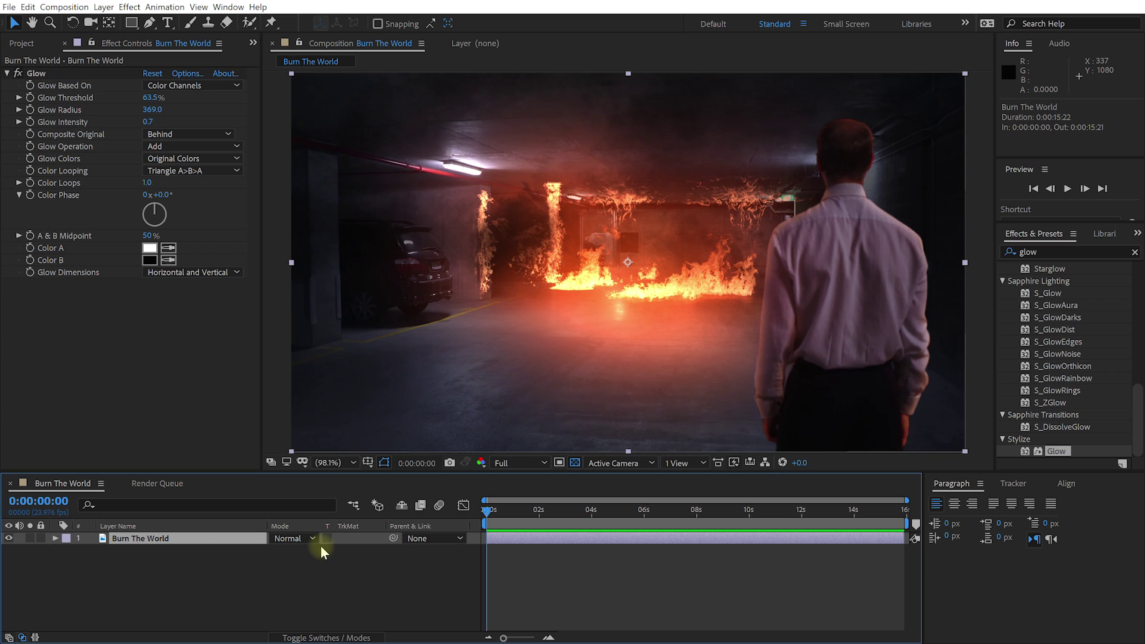
{"action": "key", "text": "ctrl+space"}
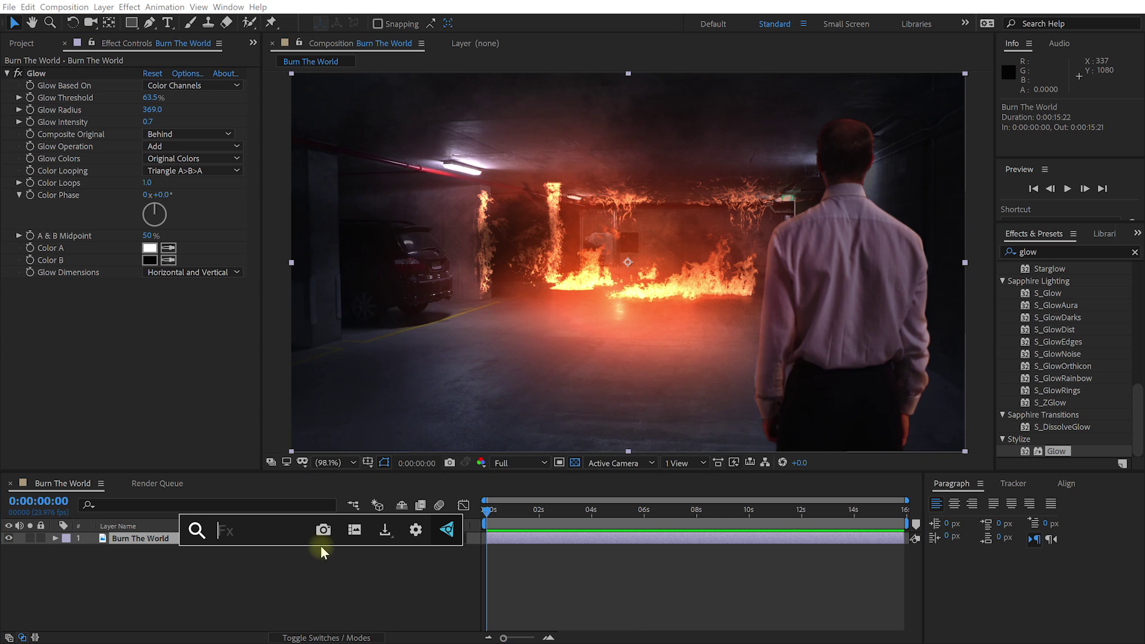
{"action": "type", "text": "flare"}
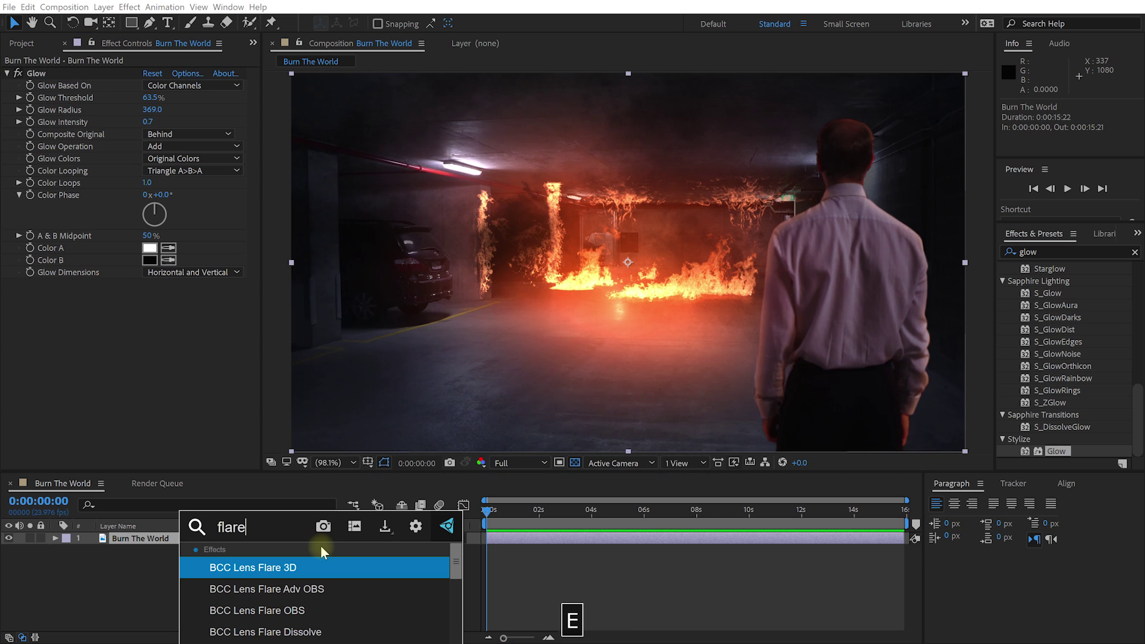
{"action": "left_click_drag", "start_coordinate": [456, 557], "coordinate": [438, 641]}
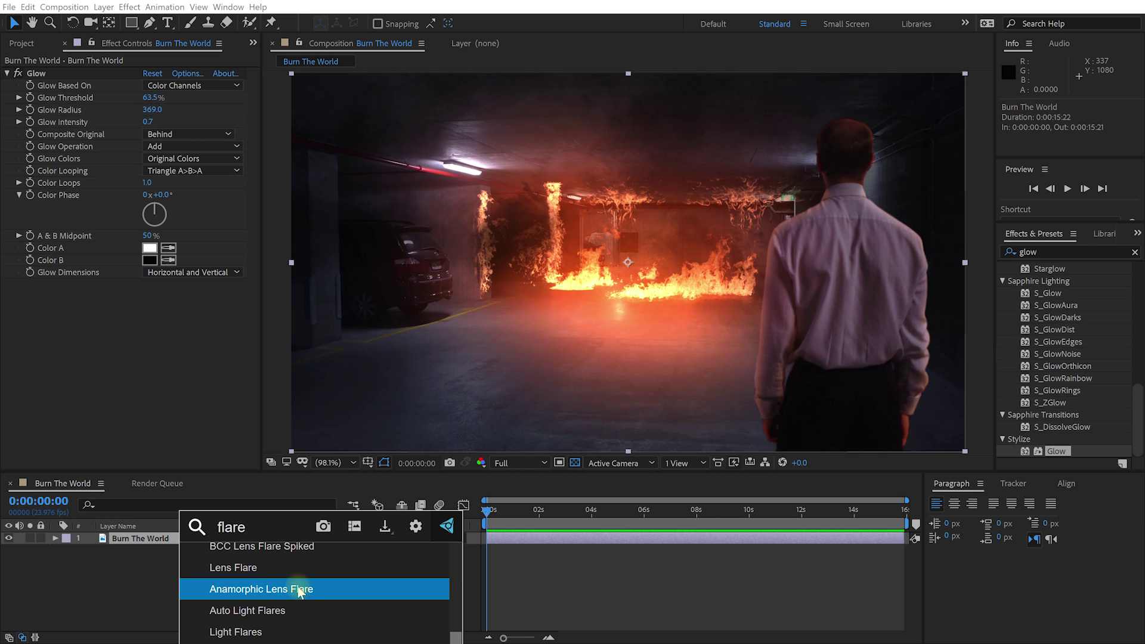
{"action": "right_click", "coordinate": [250, 593]}
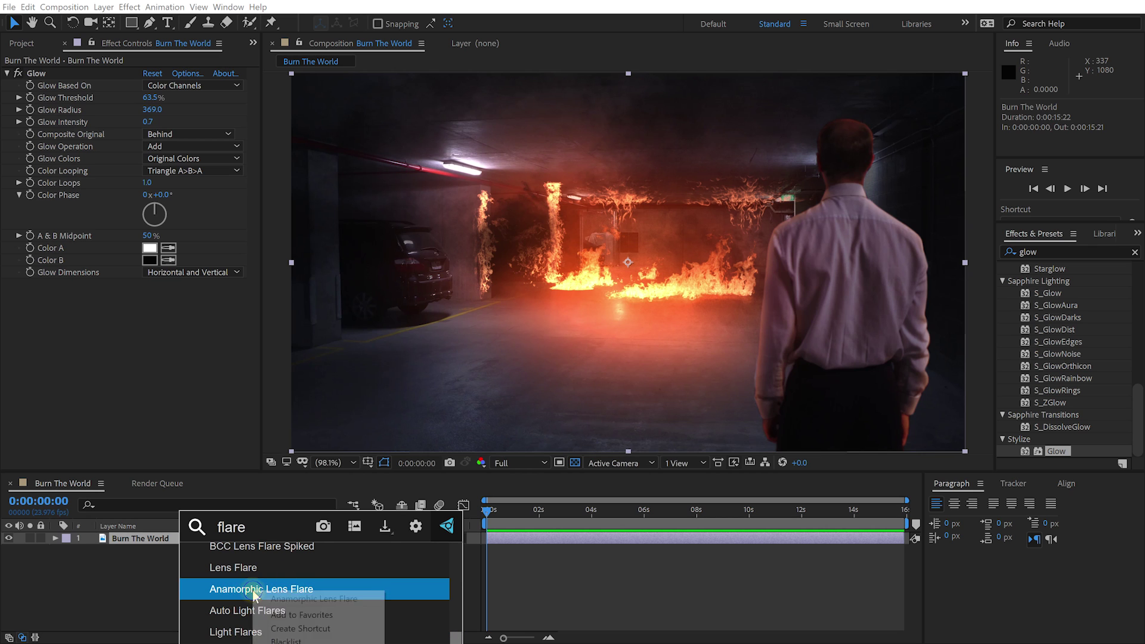
{"action": "left_click", "coordinate": [302, 615]}
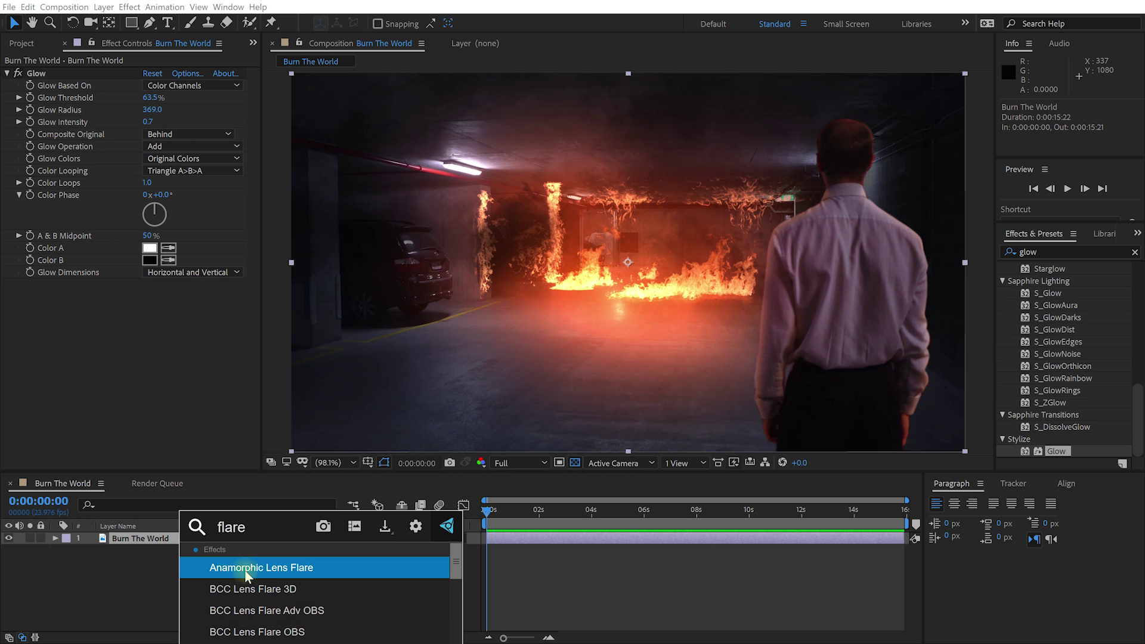
Step: Search for "flare" again, apply Anamorphic Lens Flare to the Burn The World layer and set its blend mode to Add
{"action": "double_click", "coordinate": [256, 528]}
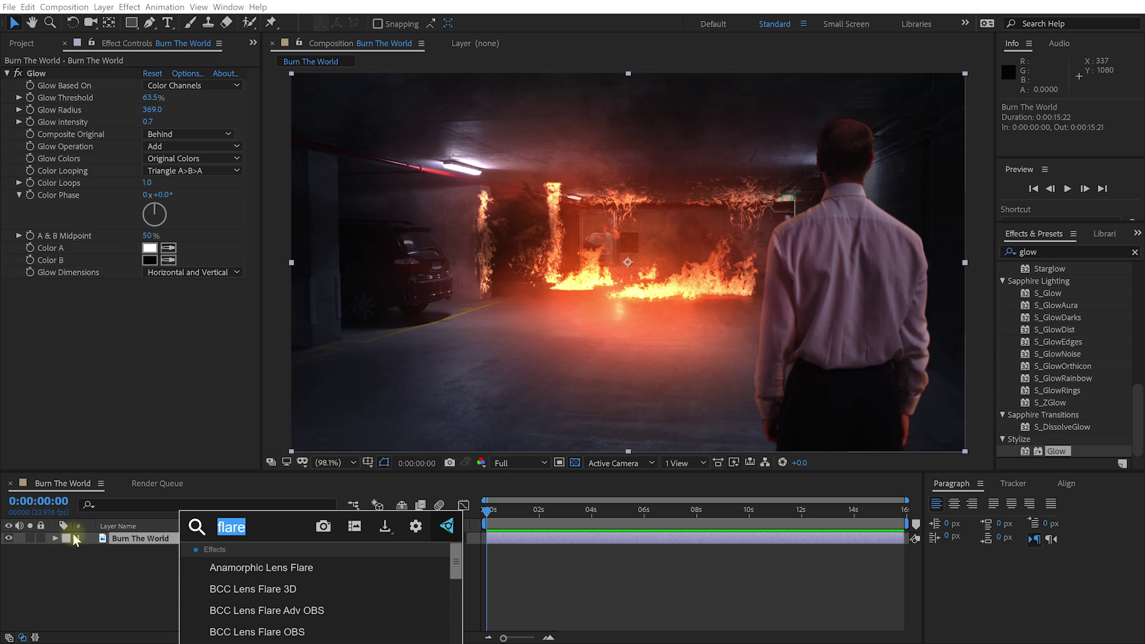
{"action": "key", "text": "BackSpace"}
{"action": "type", "text": "flare"}
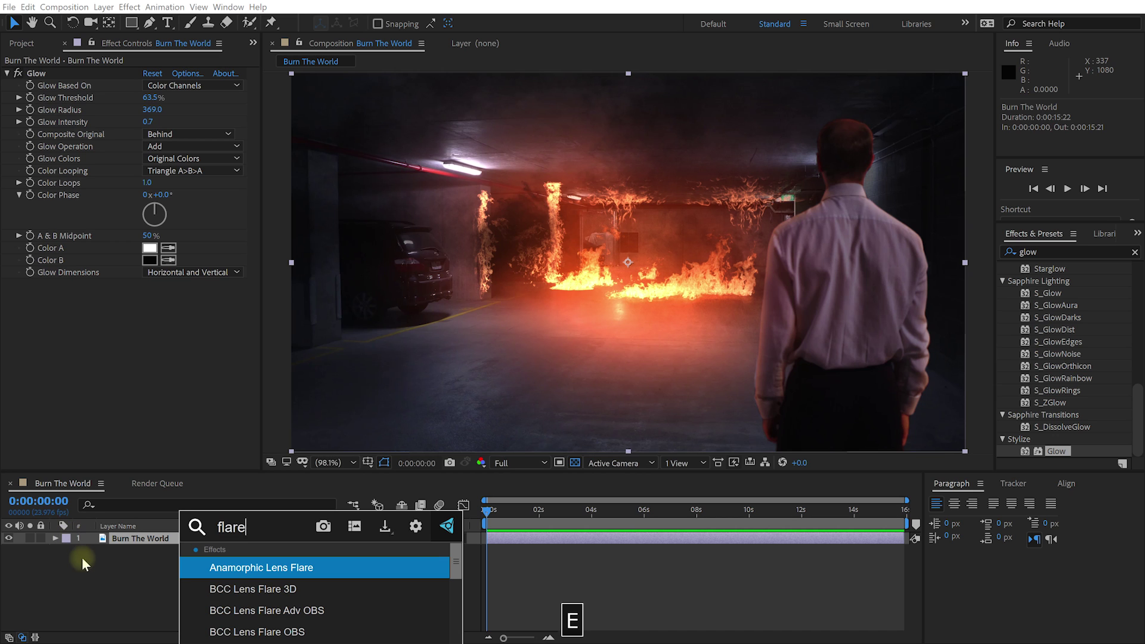
{"action": "key", "text": "Return"}
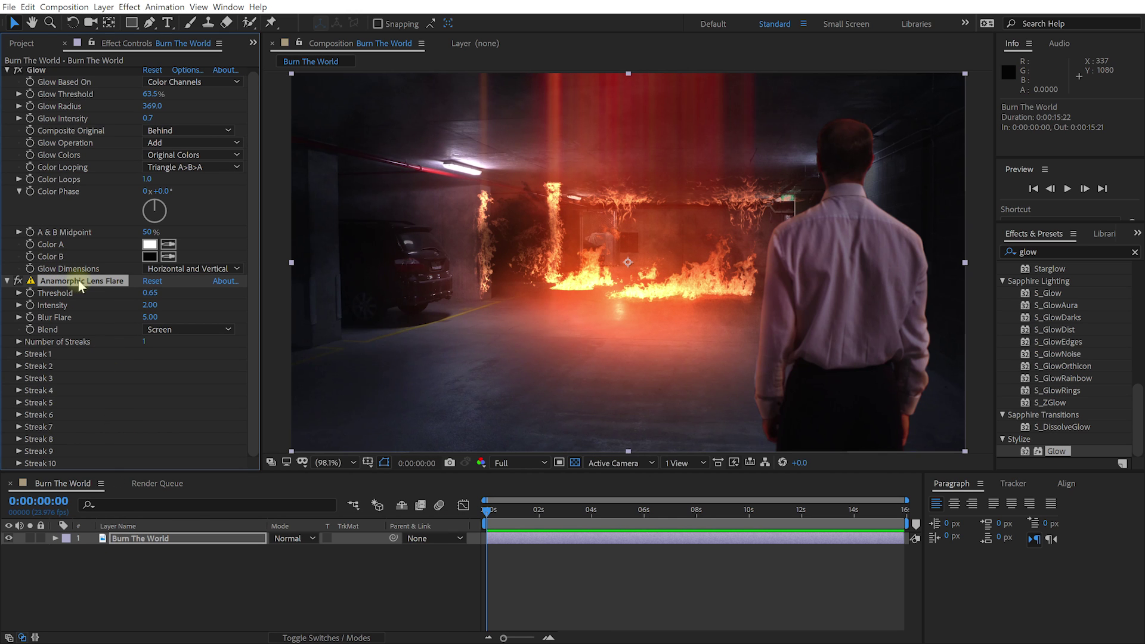
{"action": "left_click", "coordinate": [164, 329]}
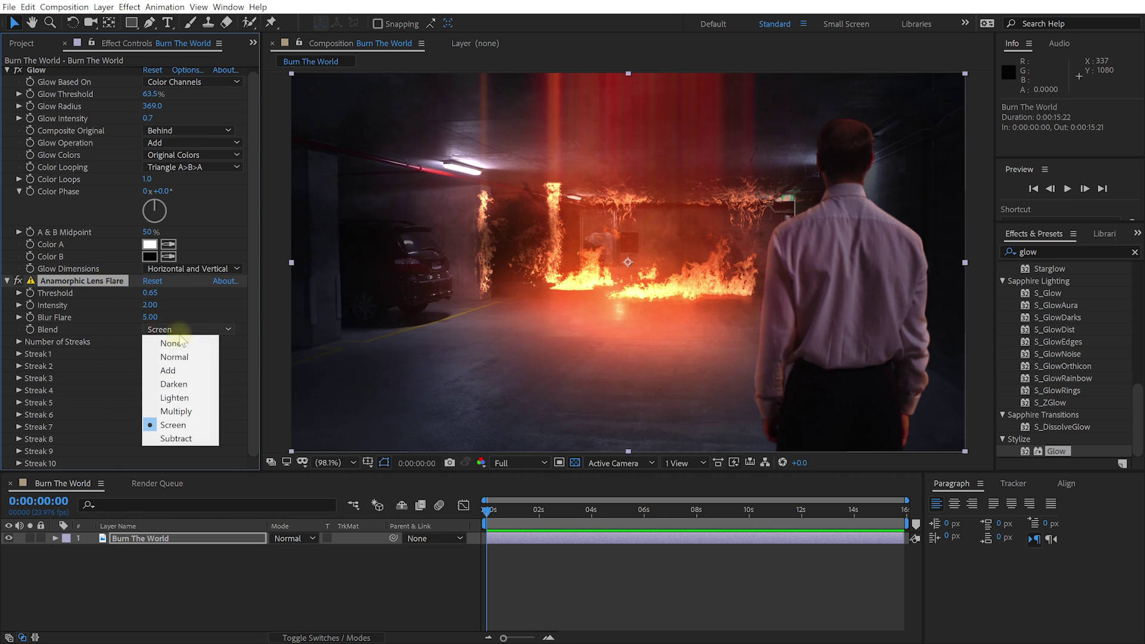
{"action": "left_click", "coordinate": [178, 368]}
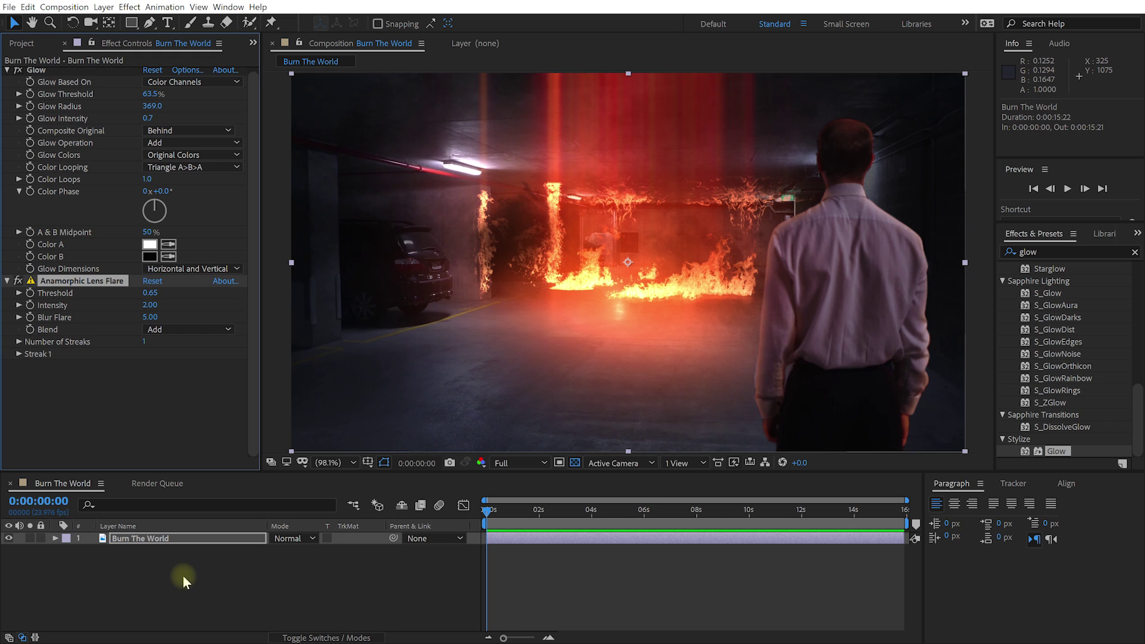
Step: Compare the FX Console bar with no layer selected and with the Burn The World layer selected
{"action": "left_click", "coordinate": [161, 538]}
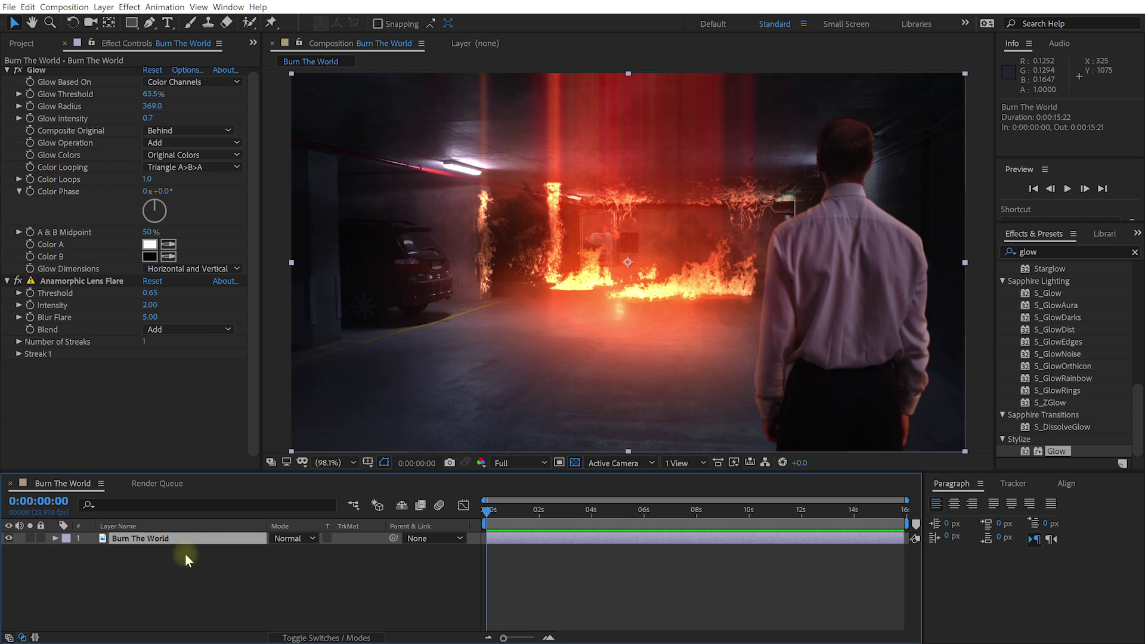
{"action": "left_click", "coordinate": [217, 563]}
{"action": "key", "text": "ctrl+space"}
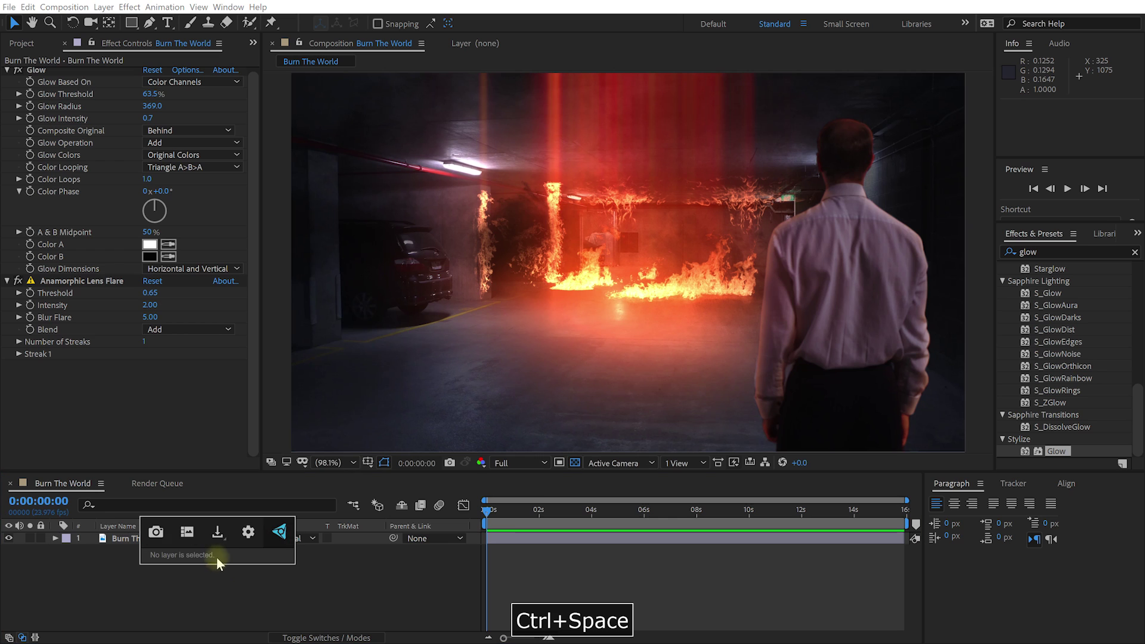
{"action": "left_click", "coordinate": [169, 540]}
{"action": "key", "text": "ctrl+space"}
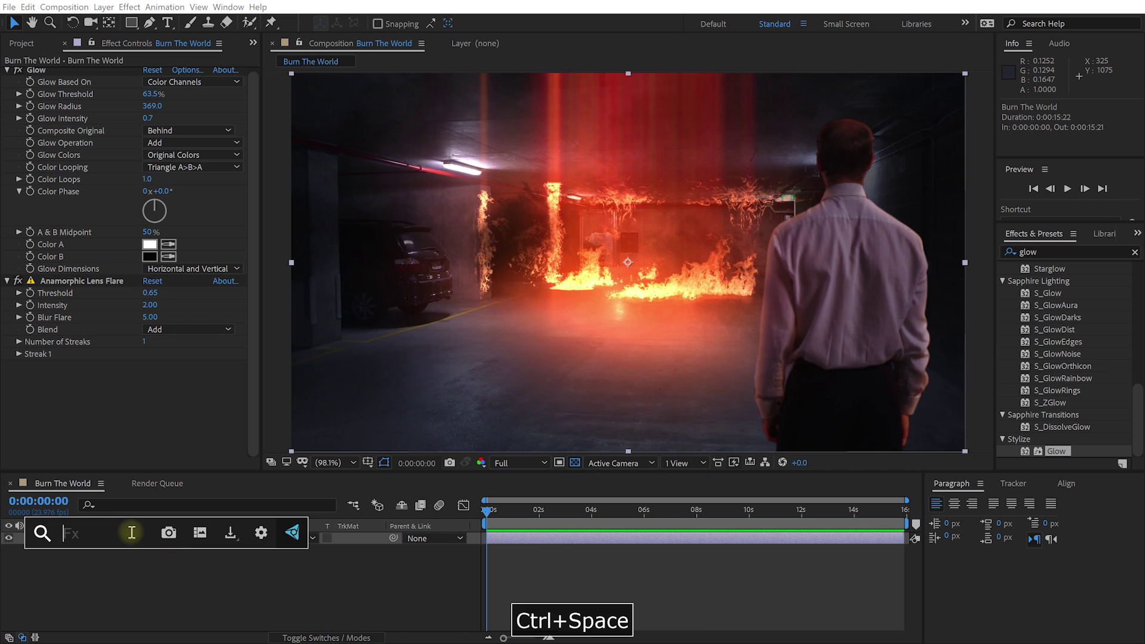
{"action": "key", "text": "Escape"}
Step: Open the FX Console settings with no layer selected
{"action": "left_click", "coordinate": [171, 565]}
{"action": "key", "text": "ctrl+space"}
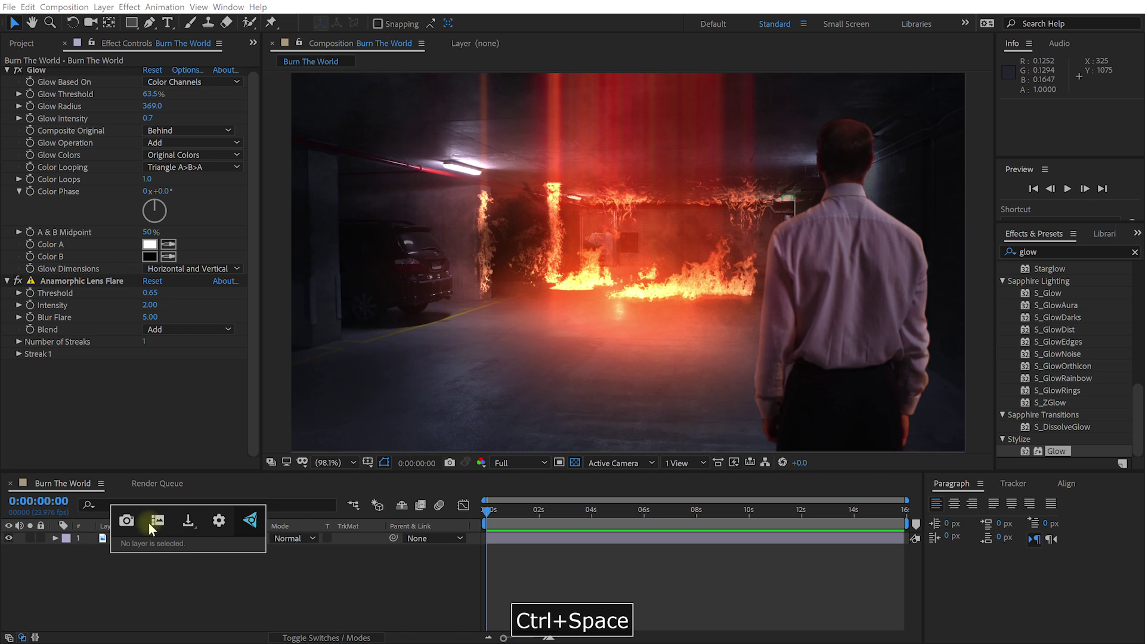
{"action": "left_click", "coordinate": [220, 522]}
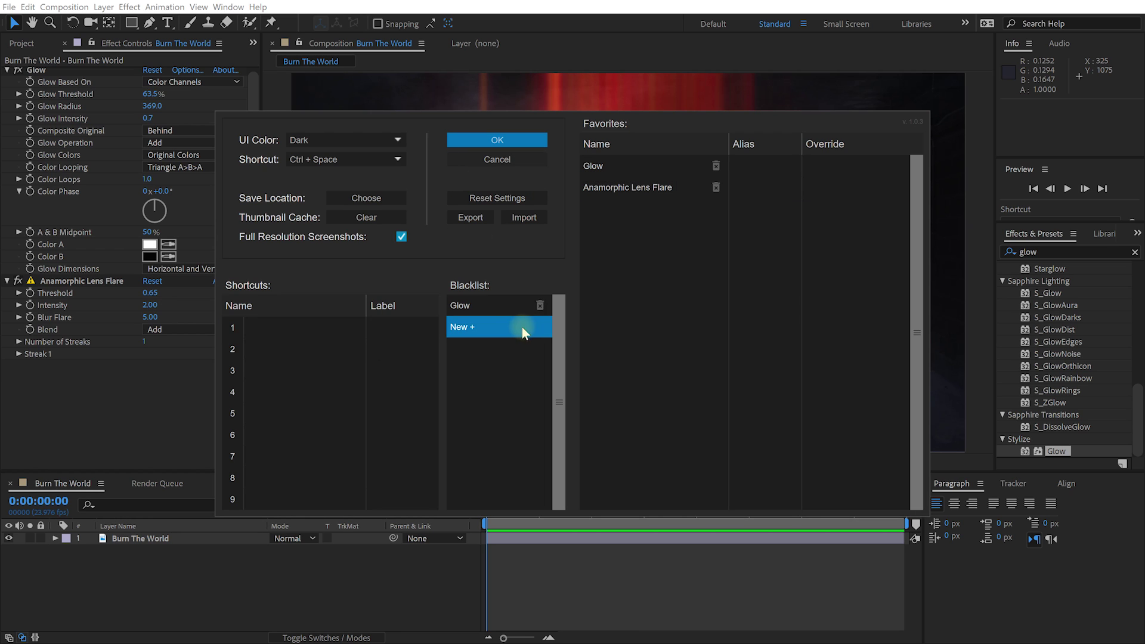
Step: Try the Light UI color for FX Console, return it to Dark and move the settings window slightly
{"action": "left_click", "coordinate": [386, 139]}
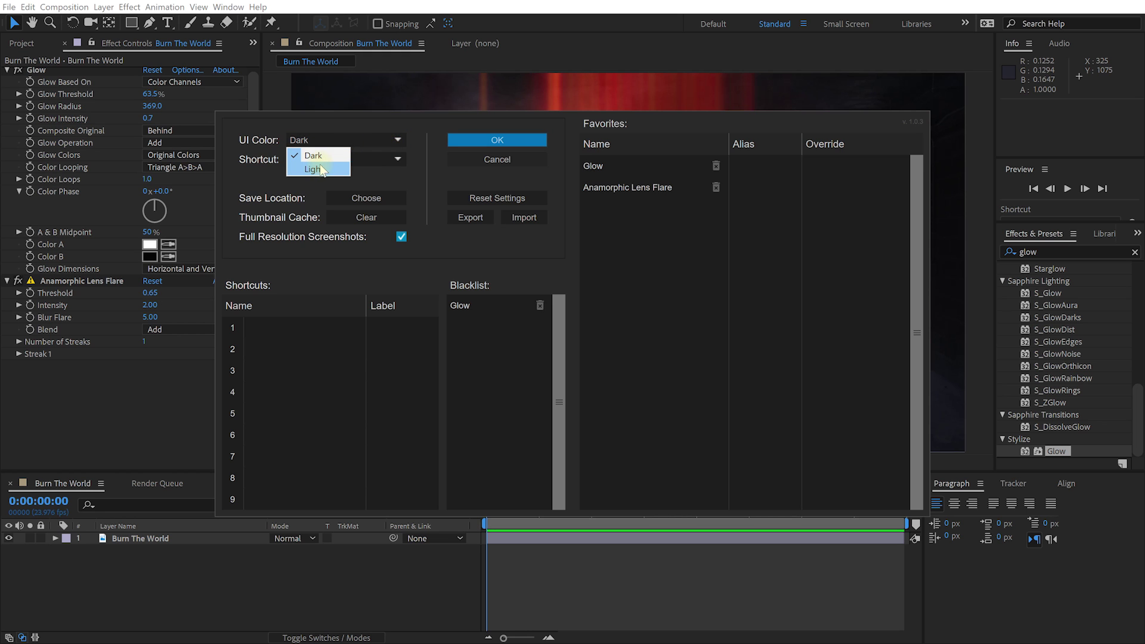
{"action": "left_click", "coordinate": [321, 169]}
{"action": "left_click", "coordinate": [358, 140]}
{"action": "left_click", "coordinate": [313, 155]}
{"action": "mouse_move", "coordinate": [466, 120]}
{"action": "left_mouse_down"}
{"action": "mouse_move", "coordinate": [478, 113]}
{"action": "mouse_move", "coordinate": [467, 102]}
{"action": "left_mouse_up"}
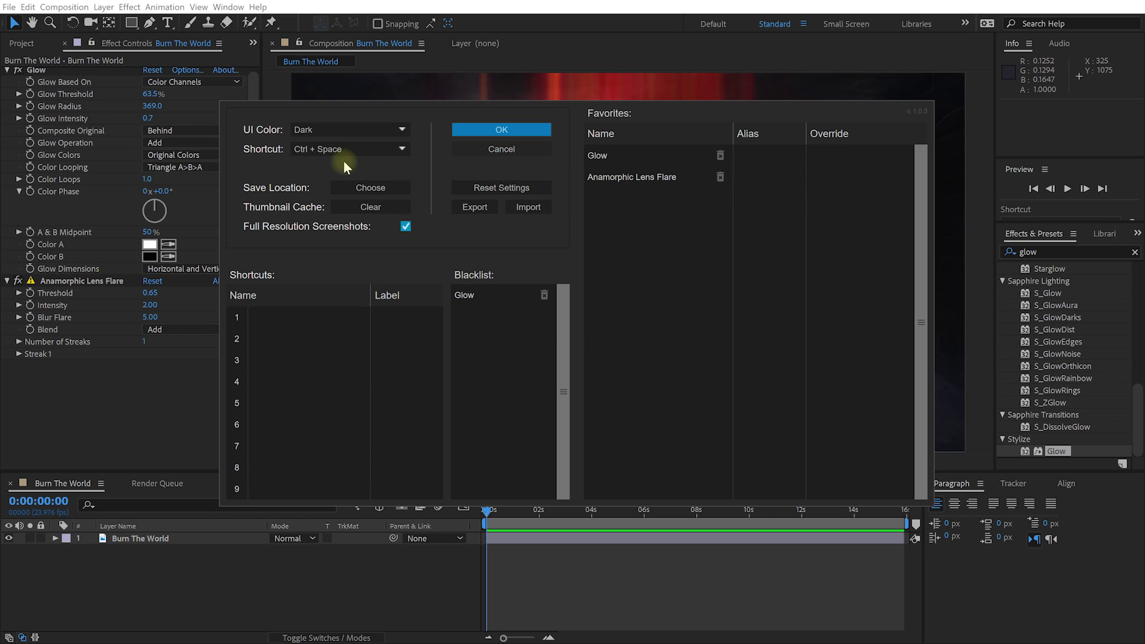
Step: Review the available FX Console shortcut combinations and the Glow and Anamorphic Lens Flare entries in the favorites list
{"action": "left_click", "coordinate": [394, 148]}
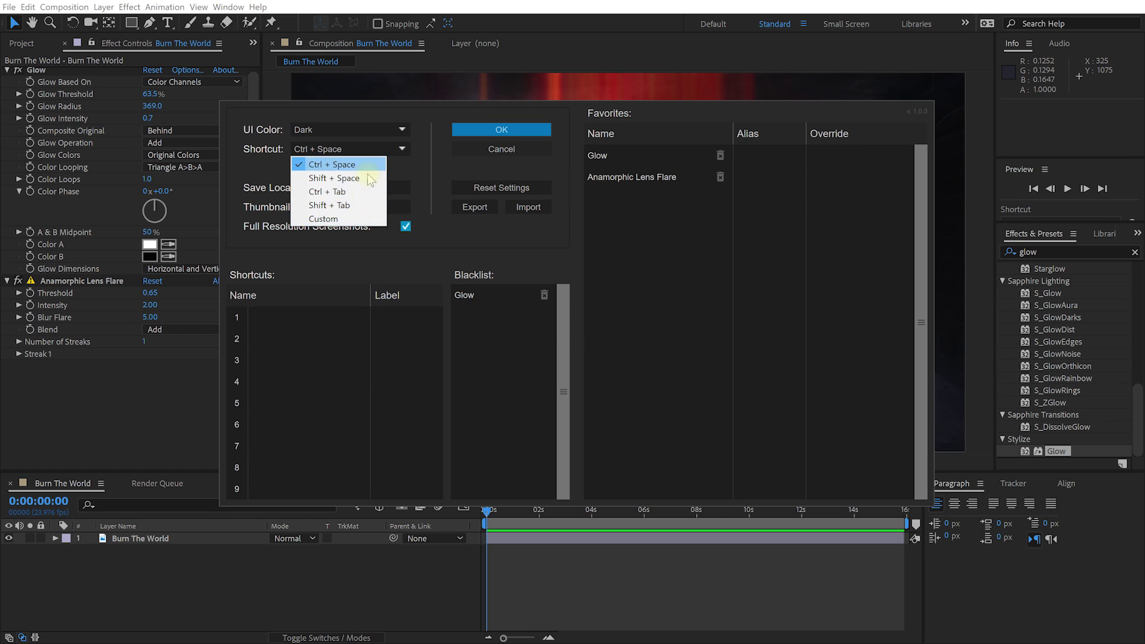
{"action": "left_click", "coordinate": [407, 145]}
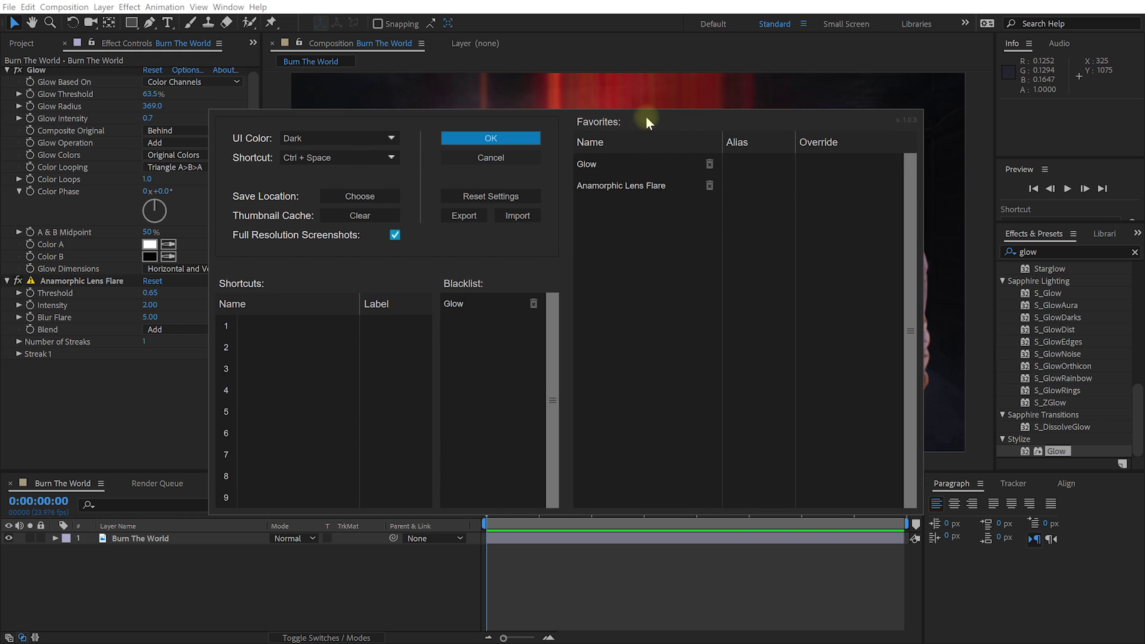
{"action": "left_click", "coordinate": [587, 165]}
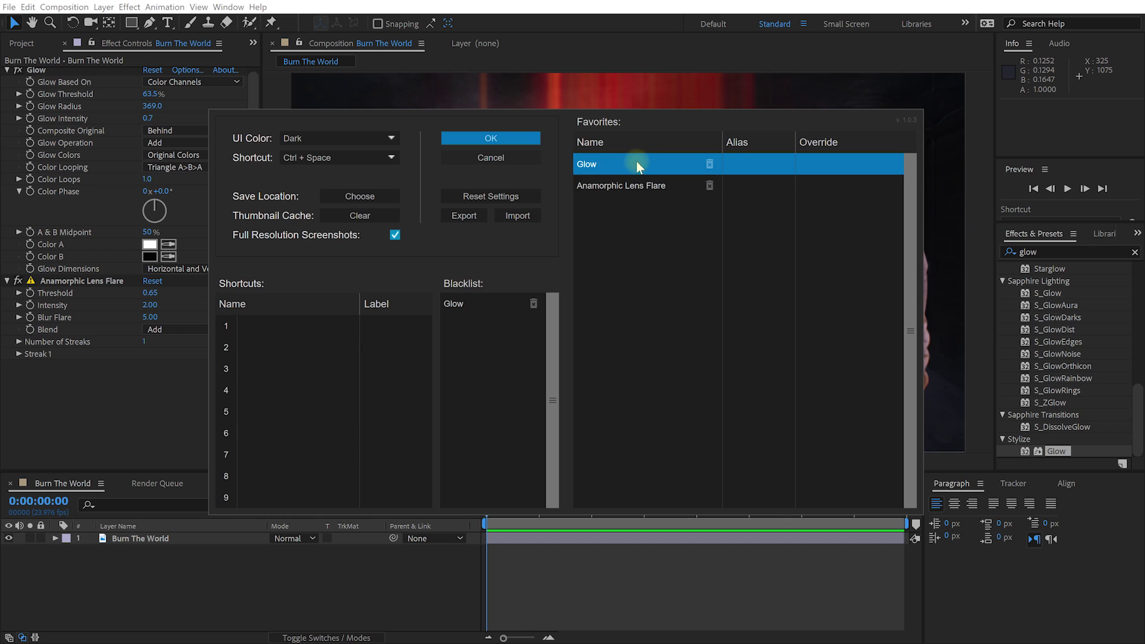
{"action": "left_click", "coordinate": [594, 186]}
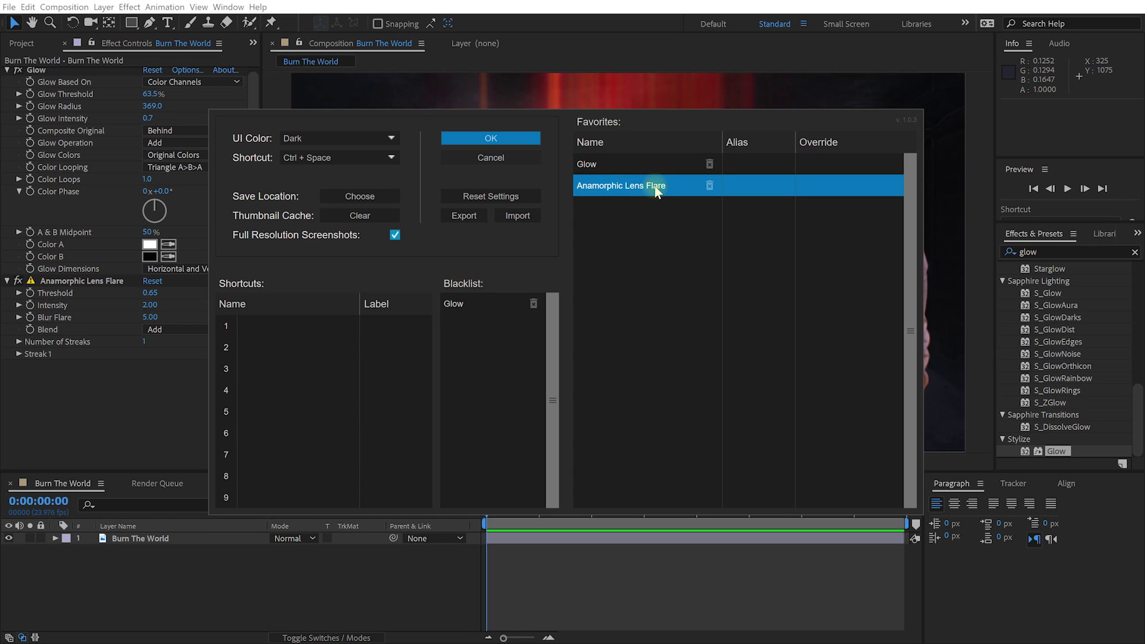
Step: Examine the Glow entry in the blacklist and the alias option of the Glow favorite
{"action": "left_click", "coordinate": [461, 305]}
{"action": "left_click_drag", "start_coordinate": [485, 301], "coordinate": [533, 306]}
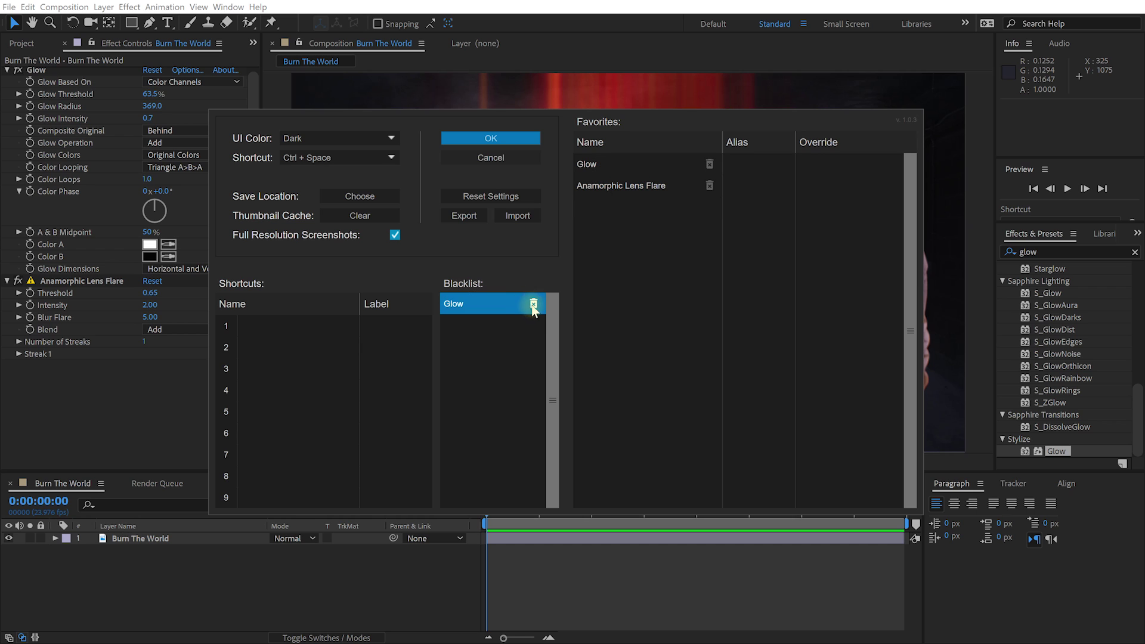
{"action": "left_click", "coordinate": [667, 185]}
{"action": "left_click", "coordinate": [686, 162]}
{"action": "double_click", "coordinate": [752, 164]}
{"action": "left_click", "coordinate": [735, 171]}
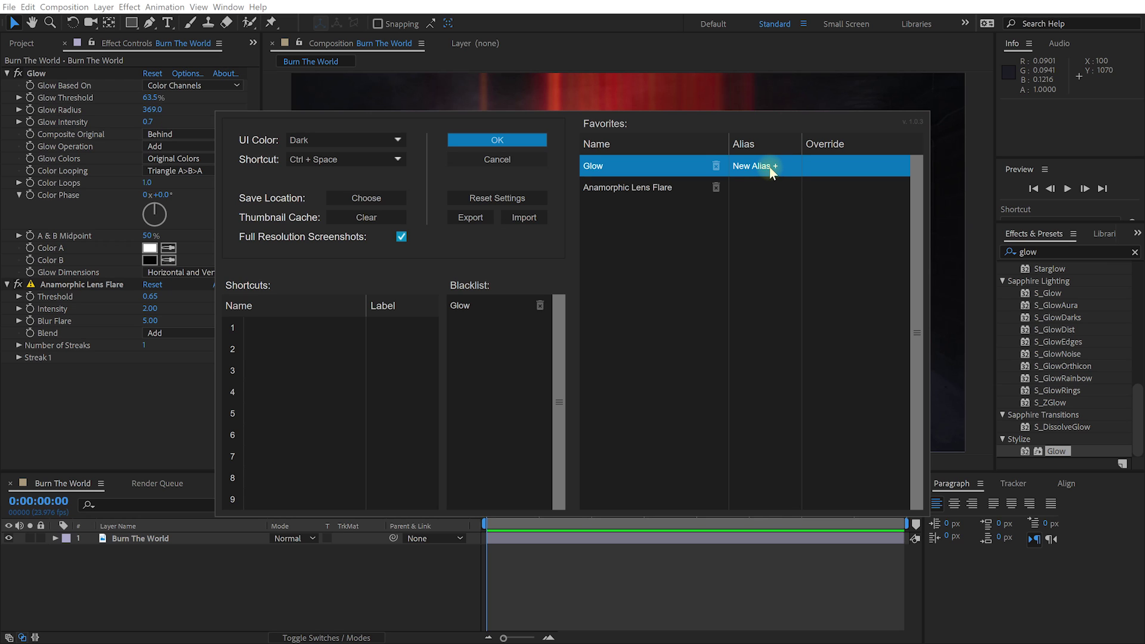
Step: Try to set an override for the Glow favorite by searching for "glo"
{"action": "left_click", "coordinate": [860, 170]}
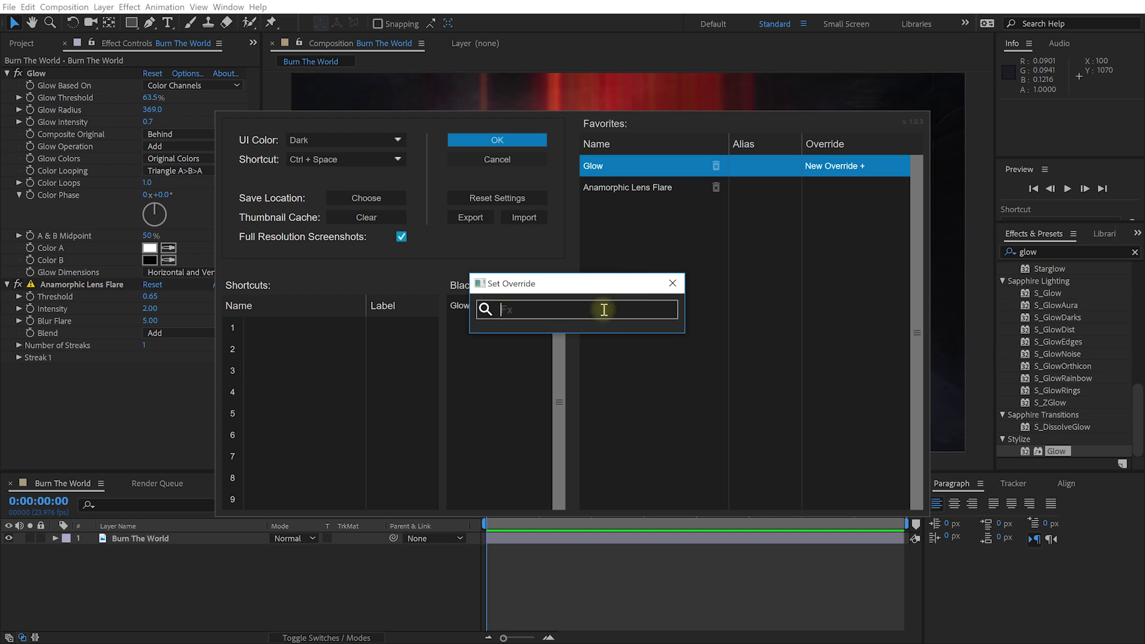
{"action": "type", "text": "glo"}
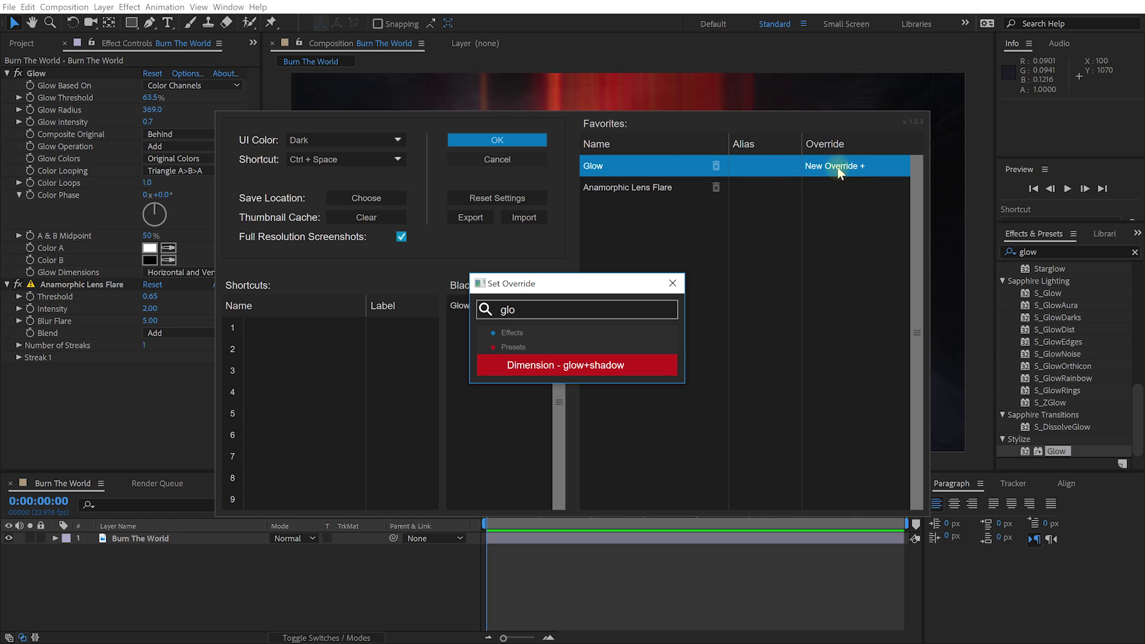
{"action": "left_click", "coordinate": [674, 284]}
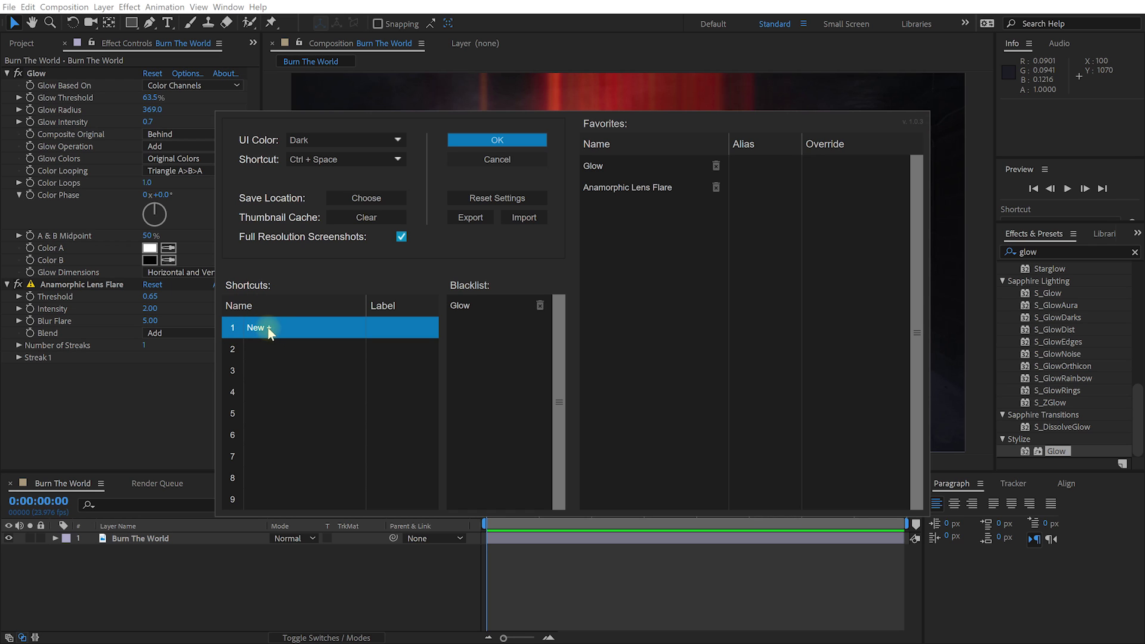
Step: Assign Curves to FX Console shortcut 1 and Glow to shortcut 2, and save the settings
{"action": "left_click", "coordinate": [263, 328]}
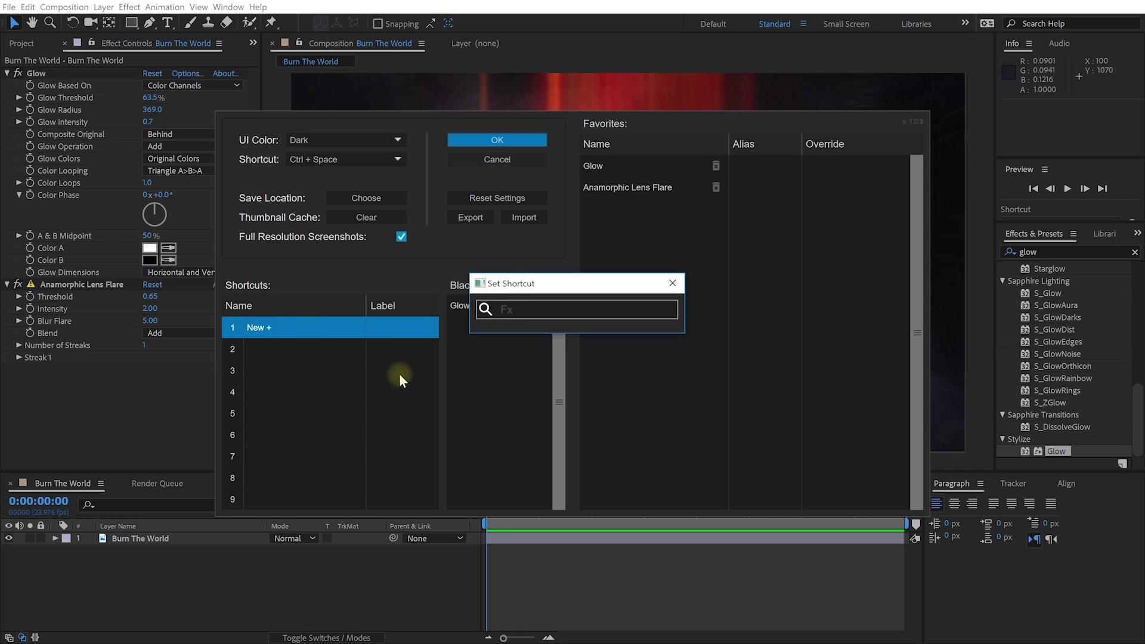
{"action": "type", "text": "curves"}
{"action": "key", "text": "Return"}
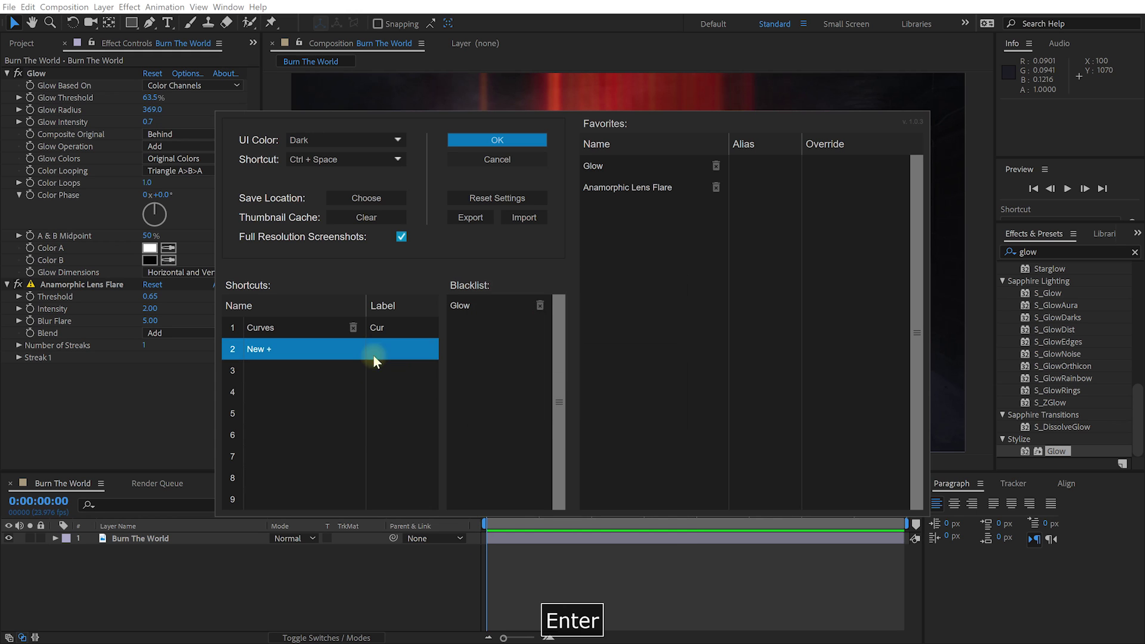
{"action": "left_click", "coordinate": [267, 350]}
{"action": "type", "text": "glow"}
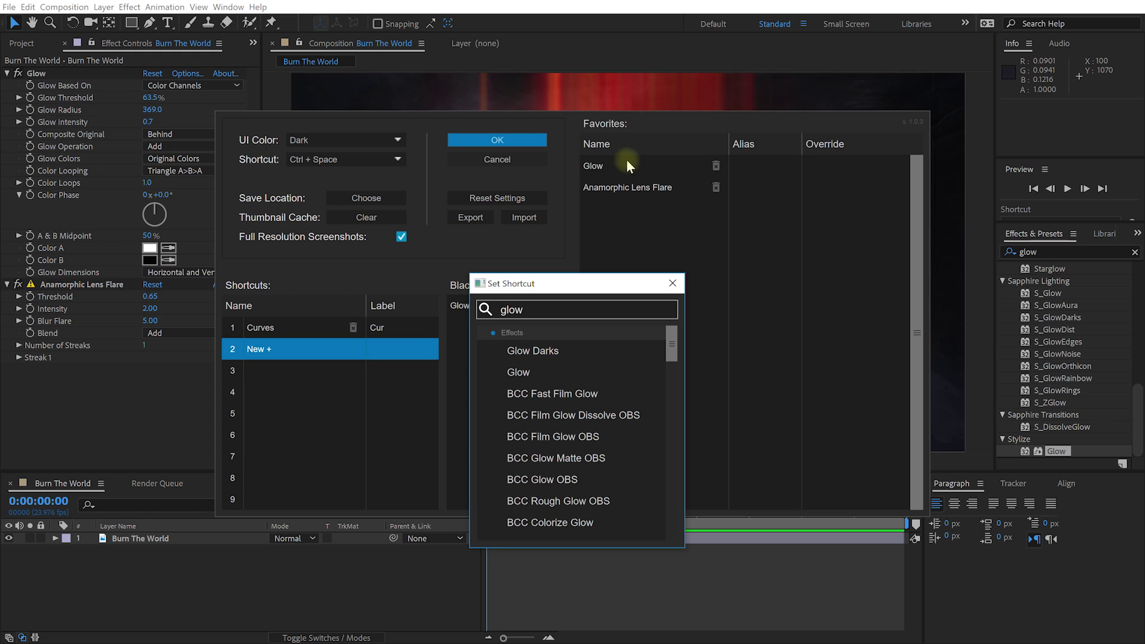
{"action": "left_click", "coordinate": [510, 367]}
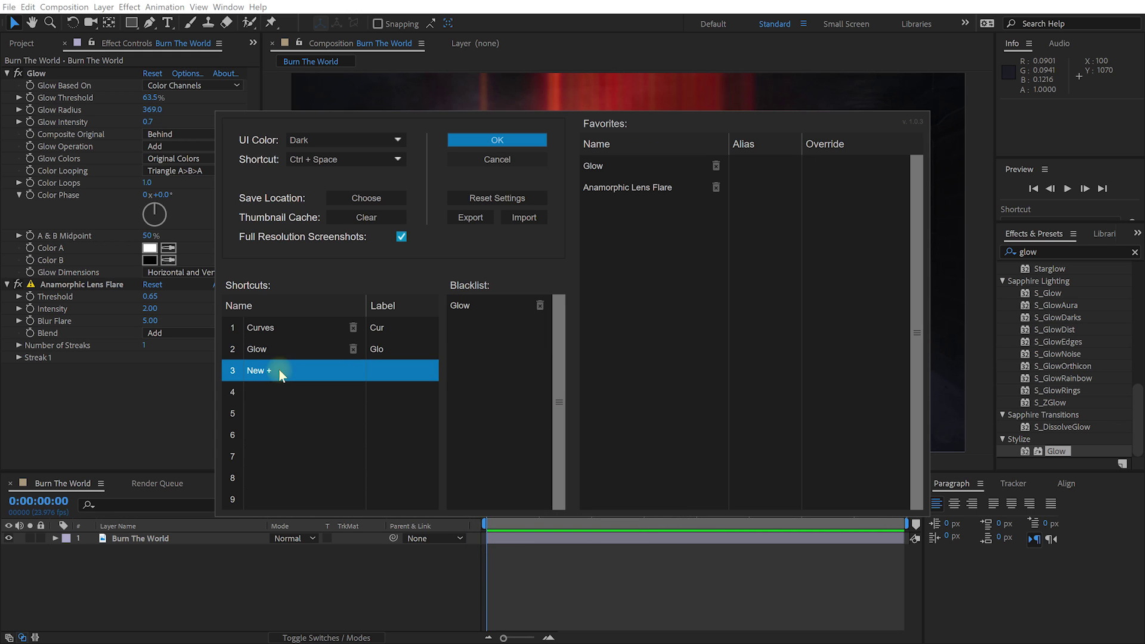
{"action": "left_click", "coordinate": [505, 140]}
Step: Delete the Anamorphic Lens Flare and Glow effects from the Burn The World layer
{"action": "left_click", "coordinate": [67, 282]}
{"action": "key", "text": "Delete"}
{"action": "left_click", "coordinate": [56, 72]}
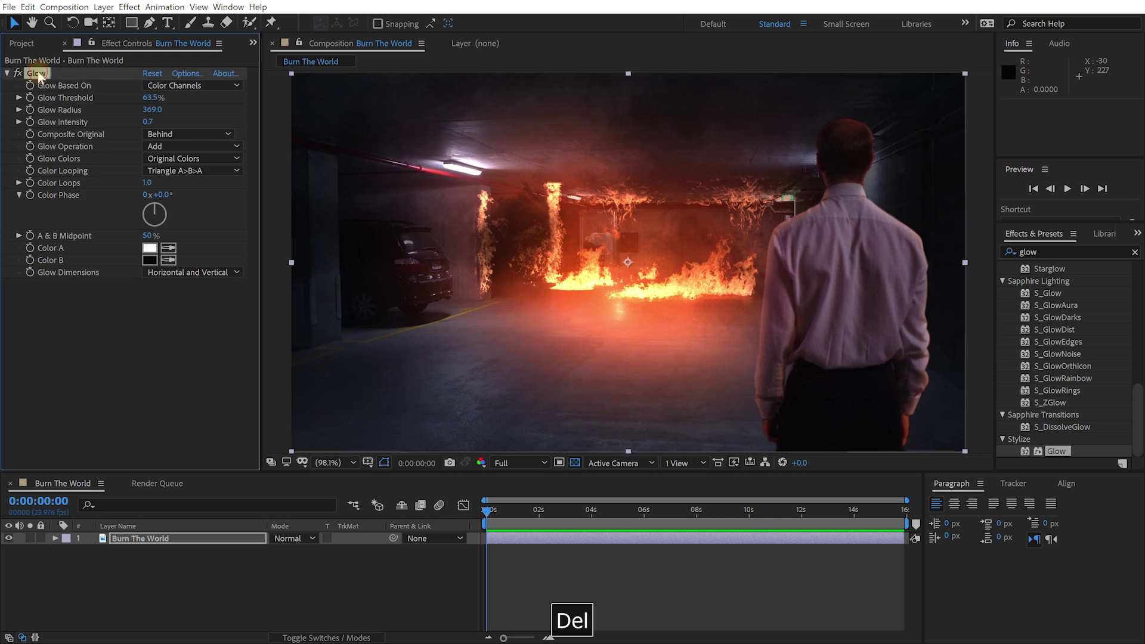
{"action": "key", "text": "Delete"}
Step: Apply Curves and Glow to the Burn The World layer using FX Console shortcuts 1 and 2
{"action": "left_click", "coordinate": [342, 342]}
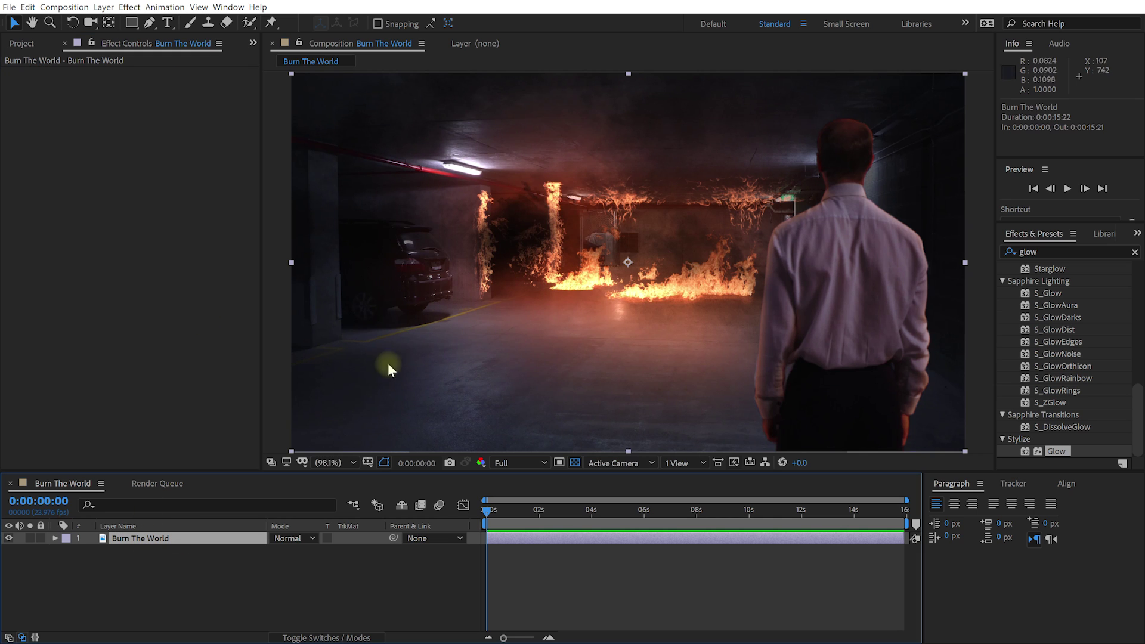
{"action": "key", "text": "ctrl+space"}
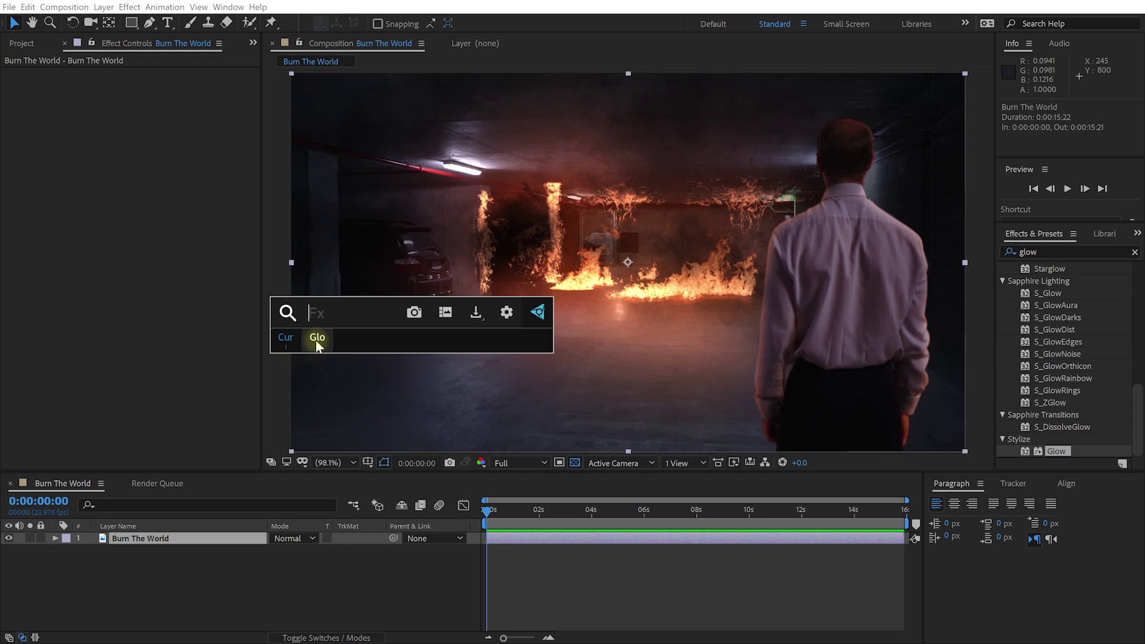
{"action": "key", "text": "1"}
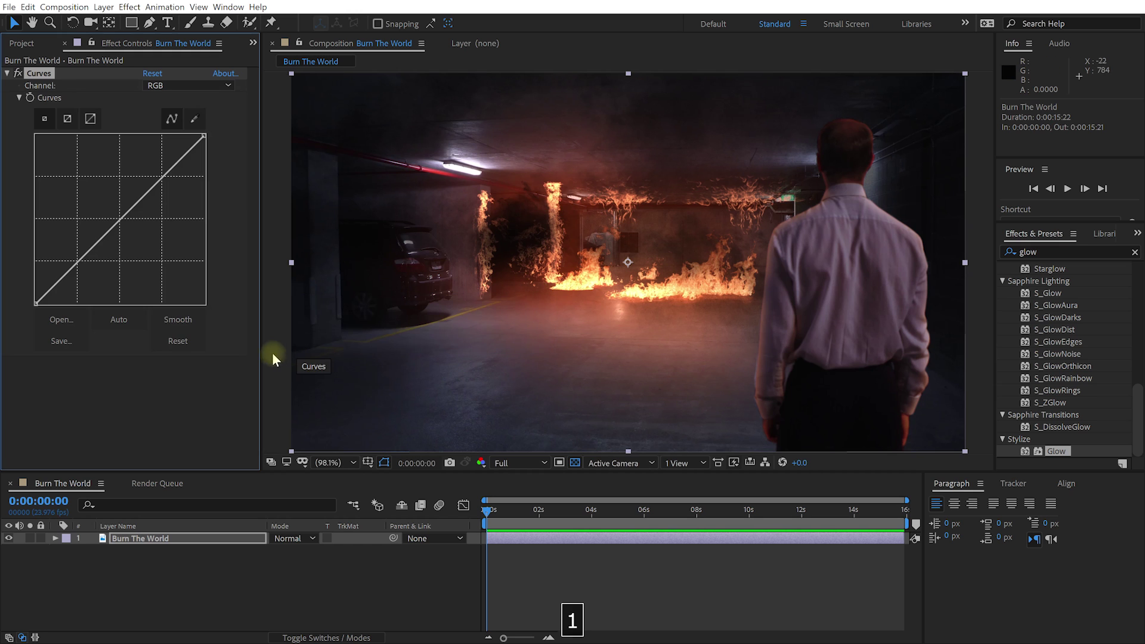
{"action": "key", "text": "ctrl+space"}
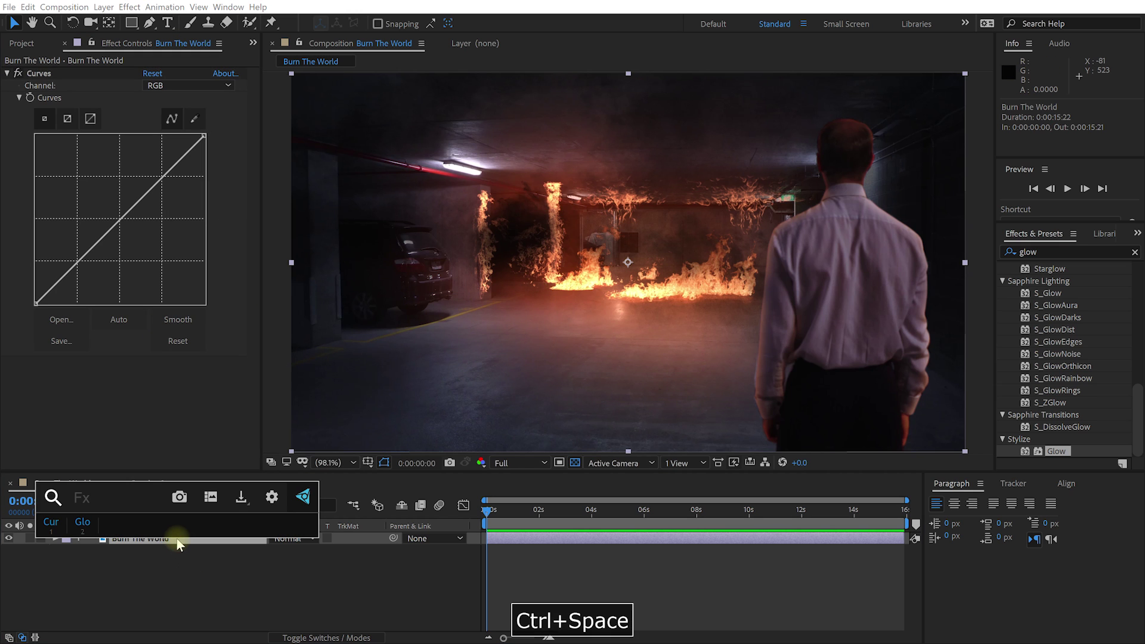
{"action": "key", "text": "2"}
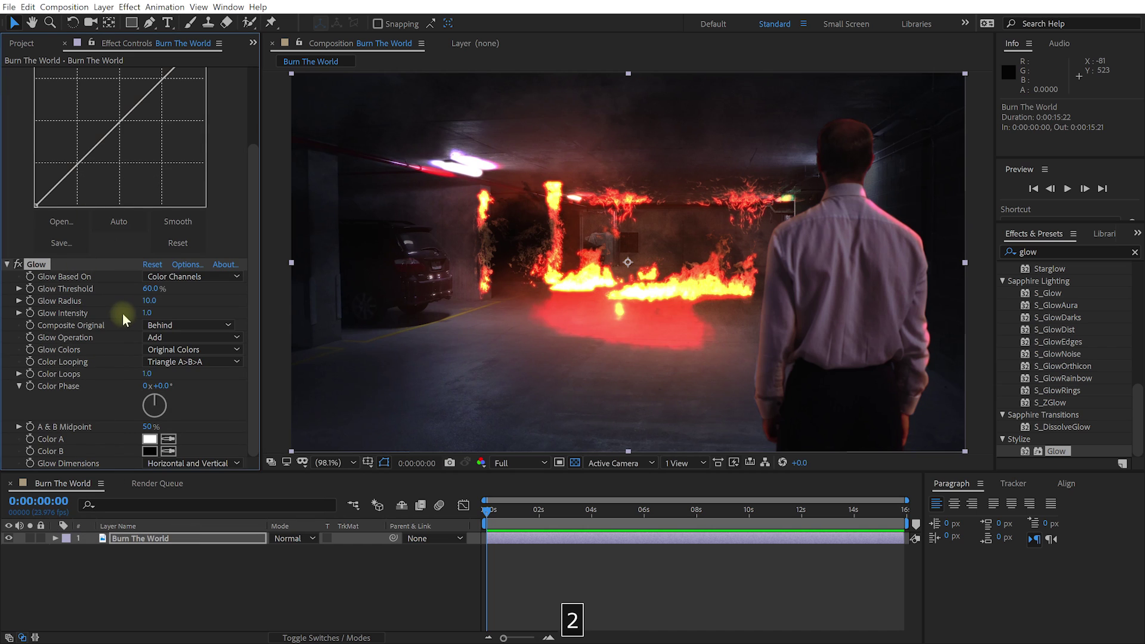
Step: Create an FX Console shortcut for Starglow and apply the effect to the Burn The World layer with it
{"action": "left_click", "coordinate": [161, 539]}
{"action": "key", "text": "ctrl+space"}
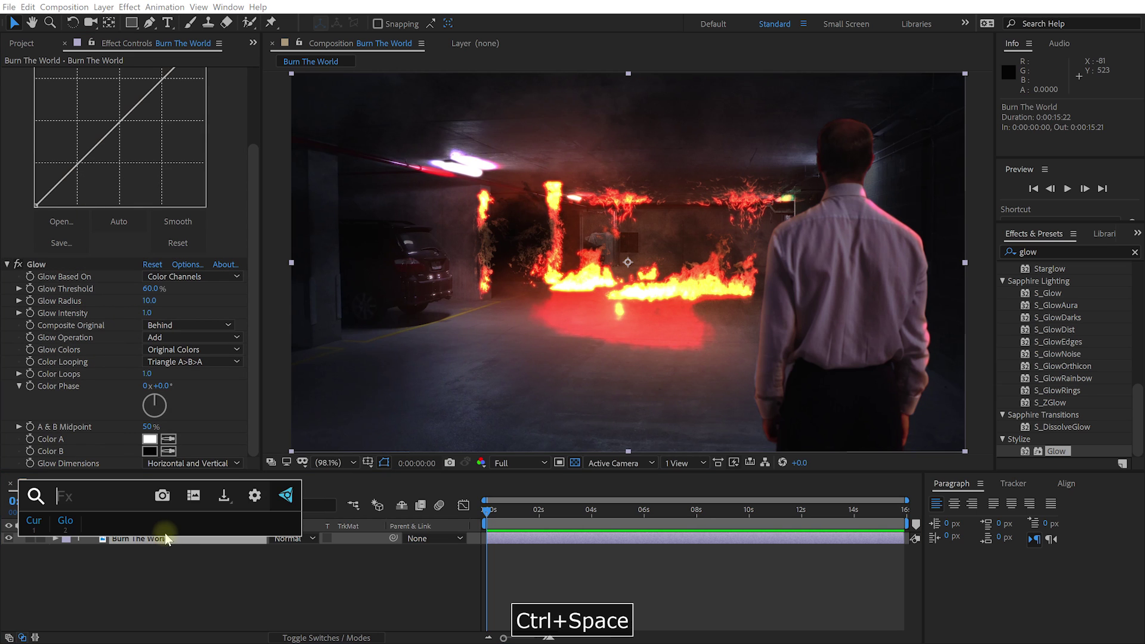
{"action": "type", "text": "starg"}
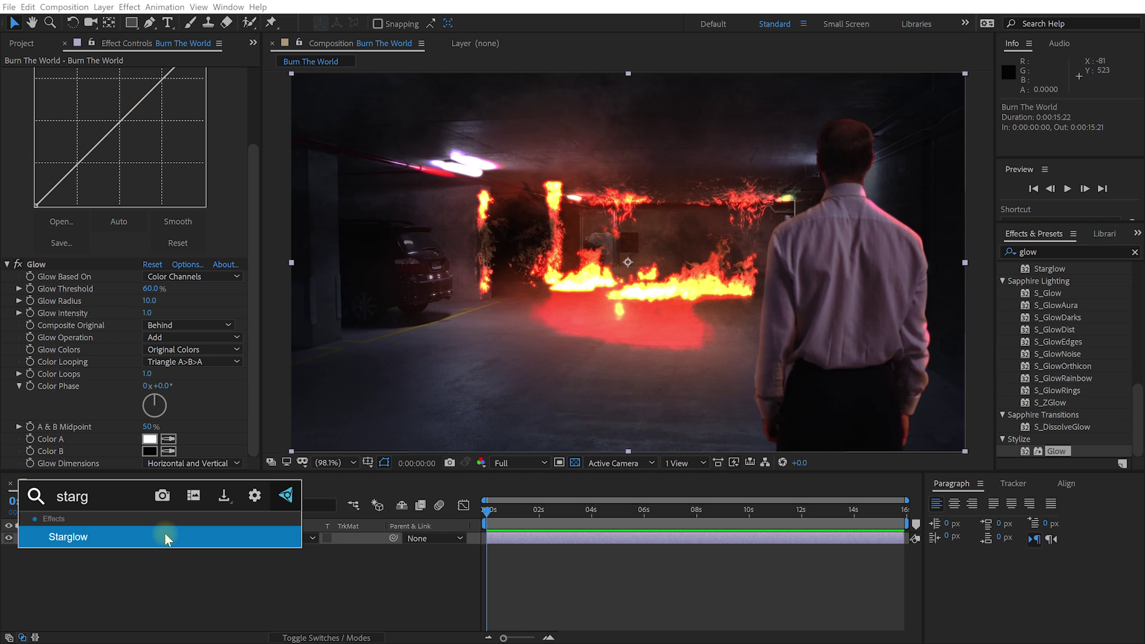
{"action": "right_click", "coordinate": [97, 532]}
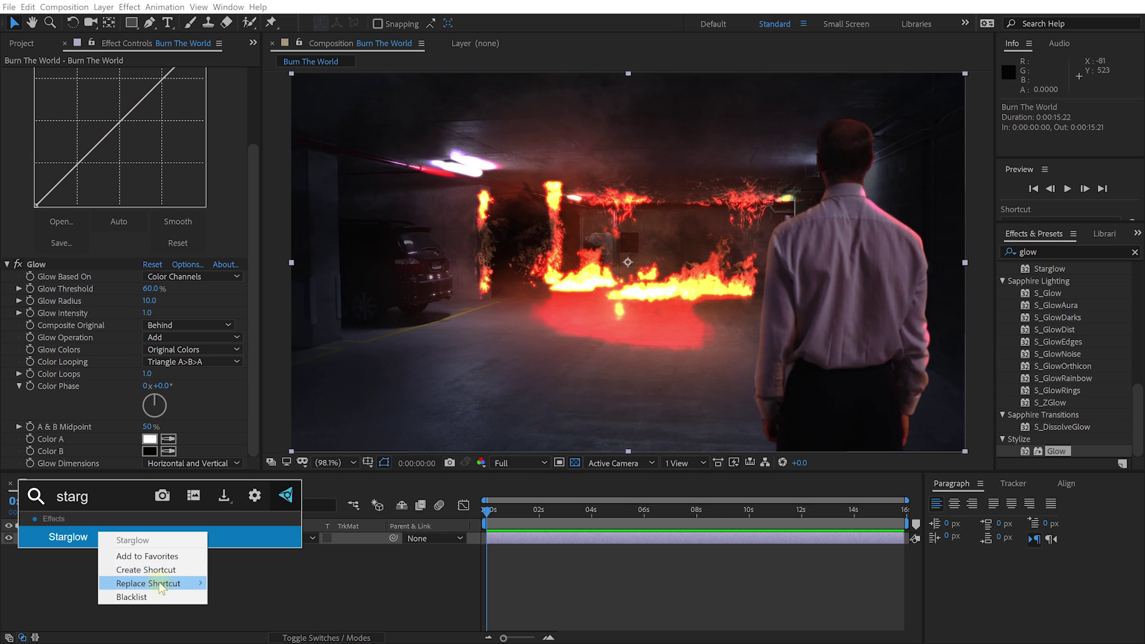
{"action": "mouse_move", "coordinate": [159, 585]}
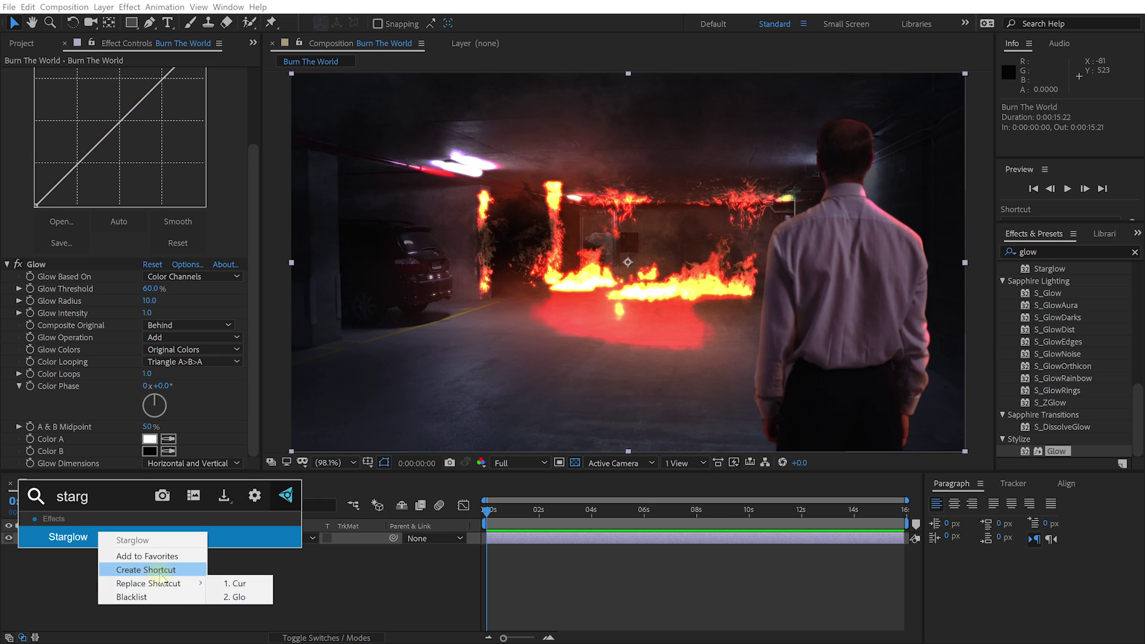
{"action": "left_click", "coordinate": [148, 570]}
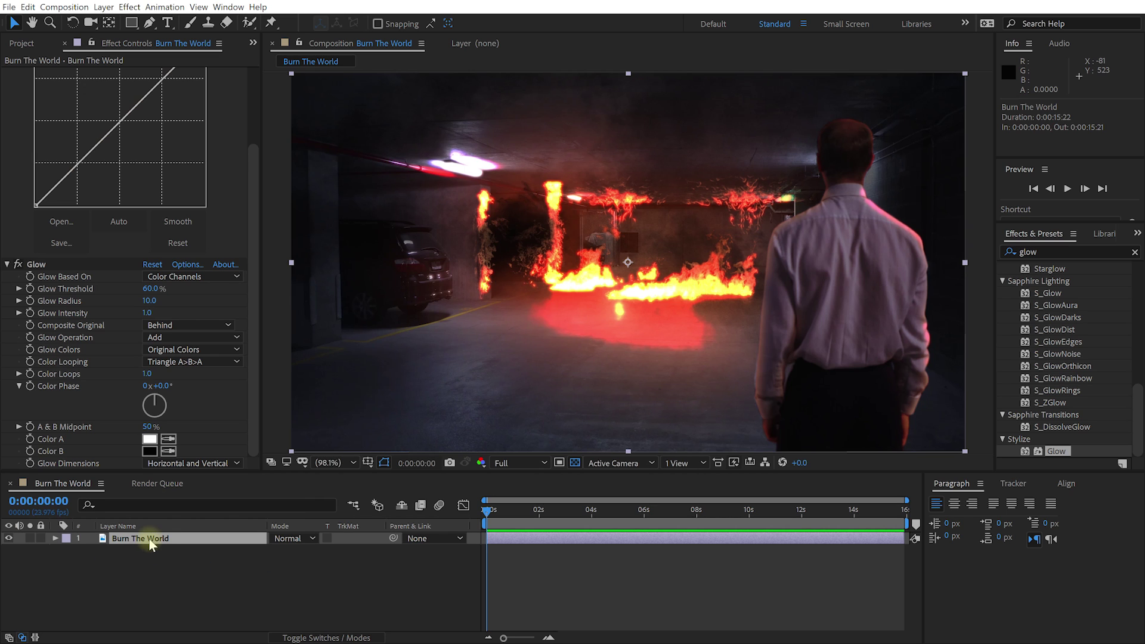
{"action": "key", "text": "ctrl+space"}
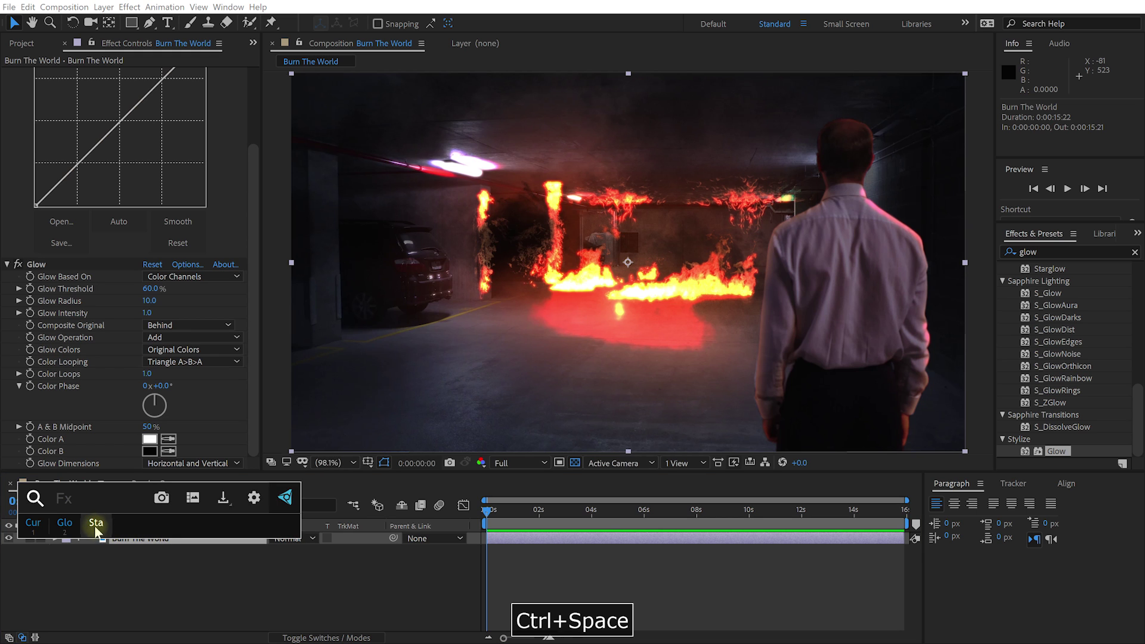
{"action": "key", "text": "3"}
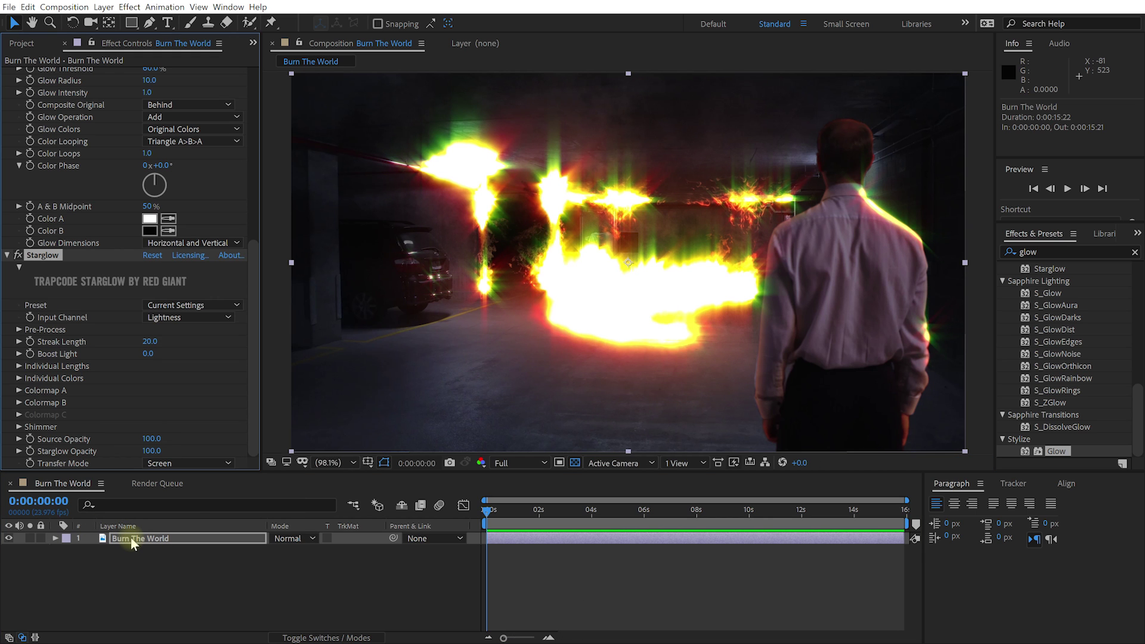
Step: Delete all effects from the Burn The World layer
{"action": "left_click_drag", "start_coordinate": [252, 288], "coordinate": [270, 68]}
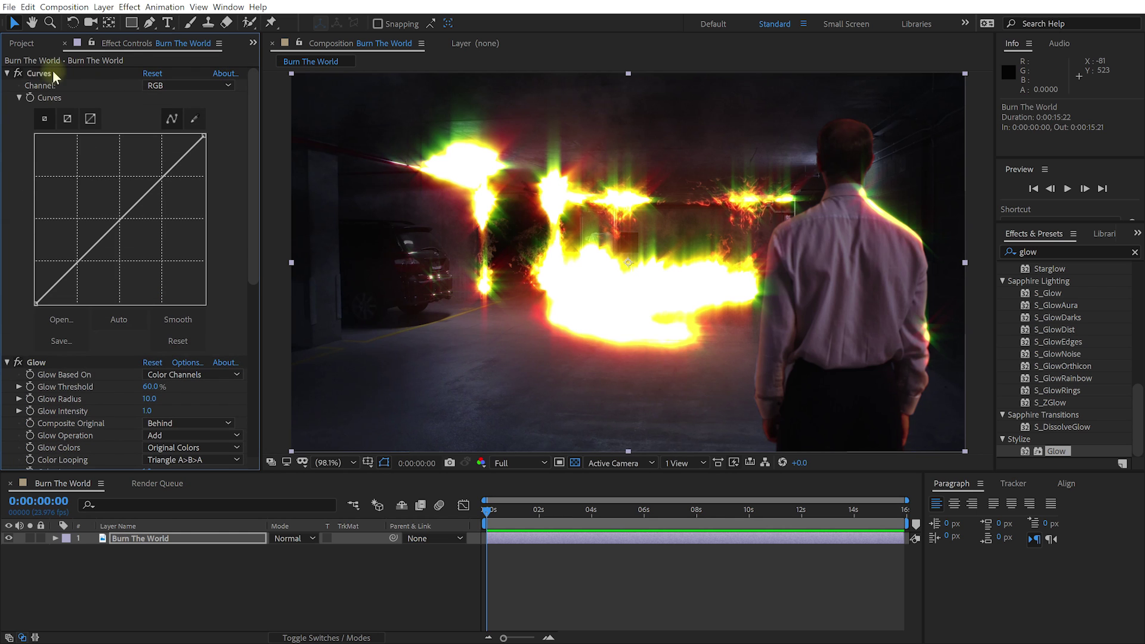
{"action": "left_click", "coordinate": [62, 72]}
{"action": "key", "text": "ctrl+a"}
{"action": "key", "text": "Delete"}
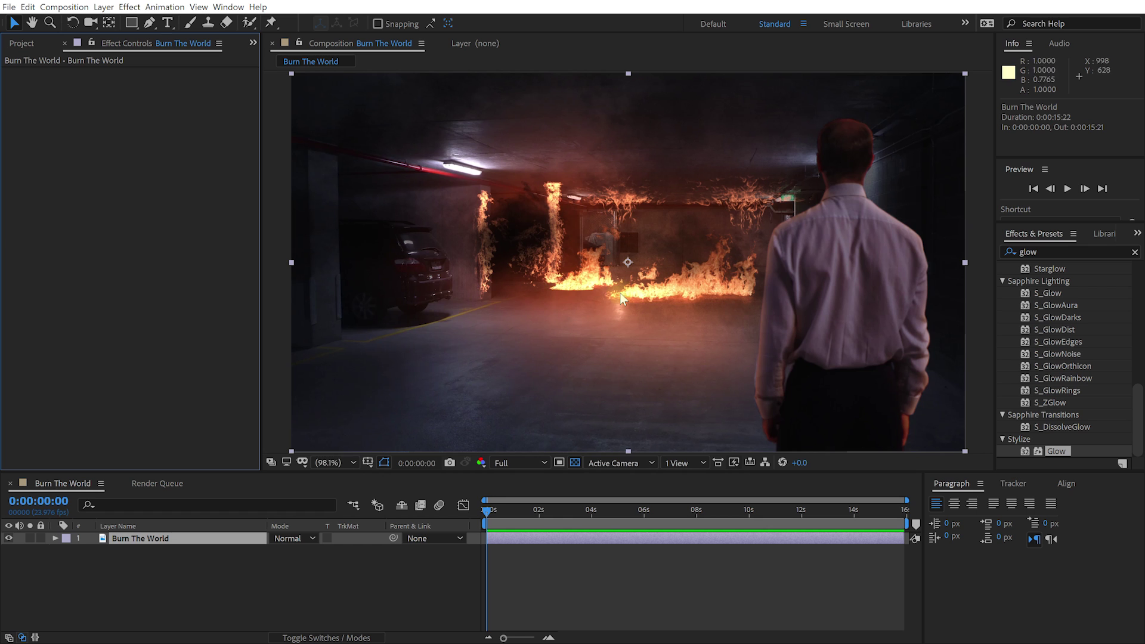
Step: Send the current frame to the render queue as the Photoshop file Burn The World (0-00-00-00).psd
{"action": "left_click", "coordinate": [64, 7]}
{"action": "mouse_move", "coordinate": [248, 153]}
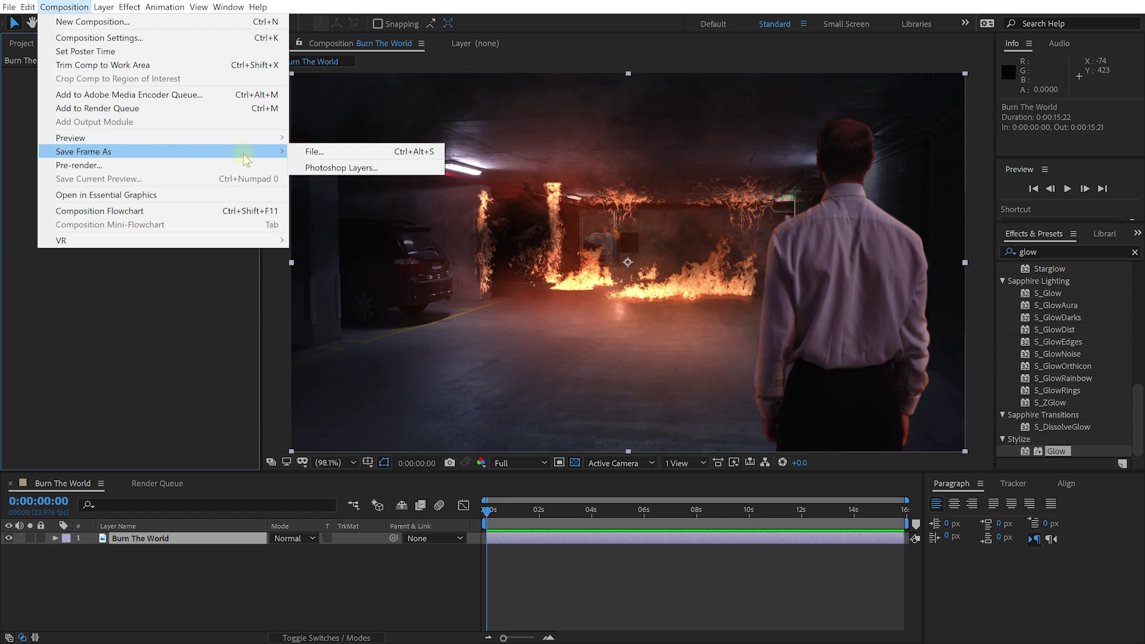
{"action": "left_click", "coordinate": [316, 152]}
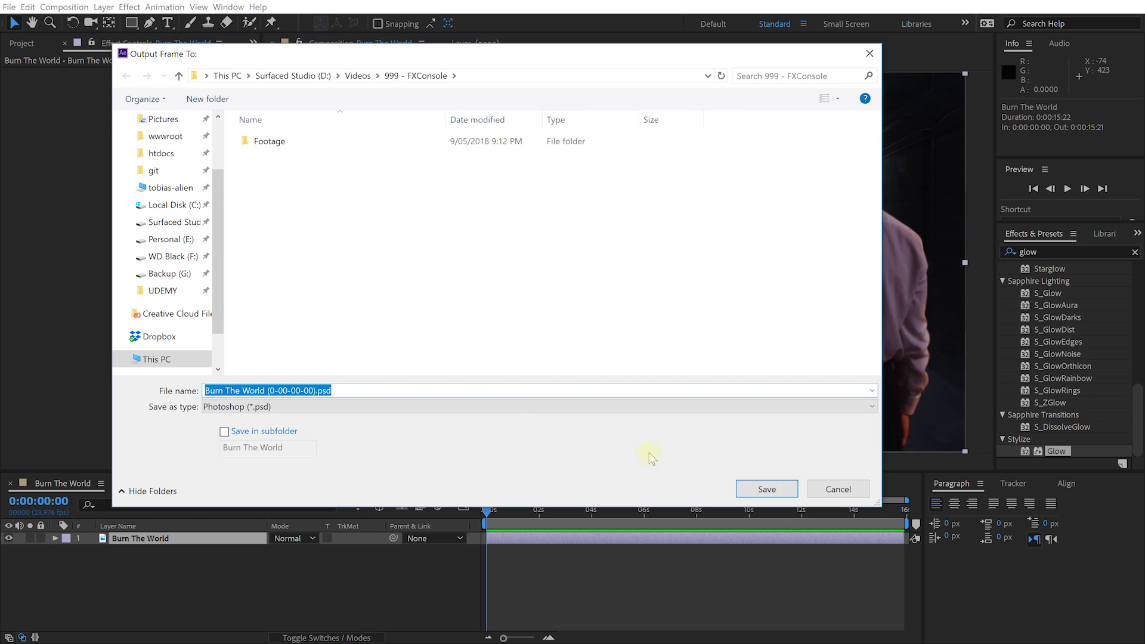
{"action": "left_click", "coordinate": [767, 489]}
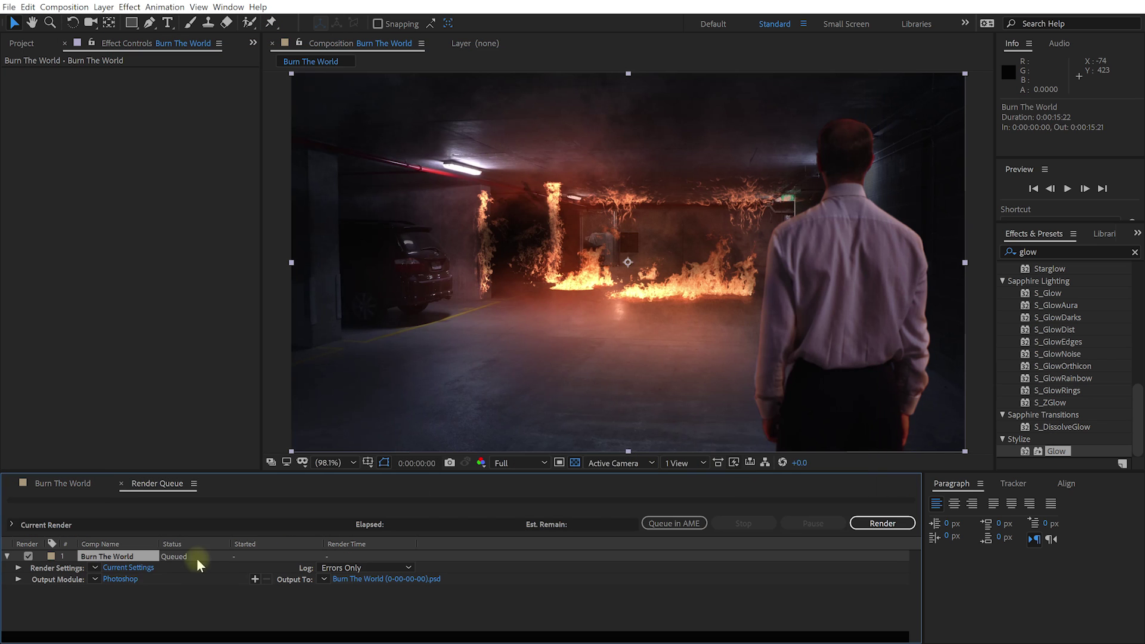
Step: Set the queued frame's output format to PNG Sequence with RGB + Alpha channels and compression None
{"action": "left_click", "coordinate": [119, 579]}
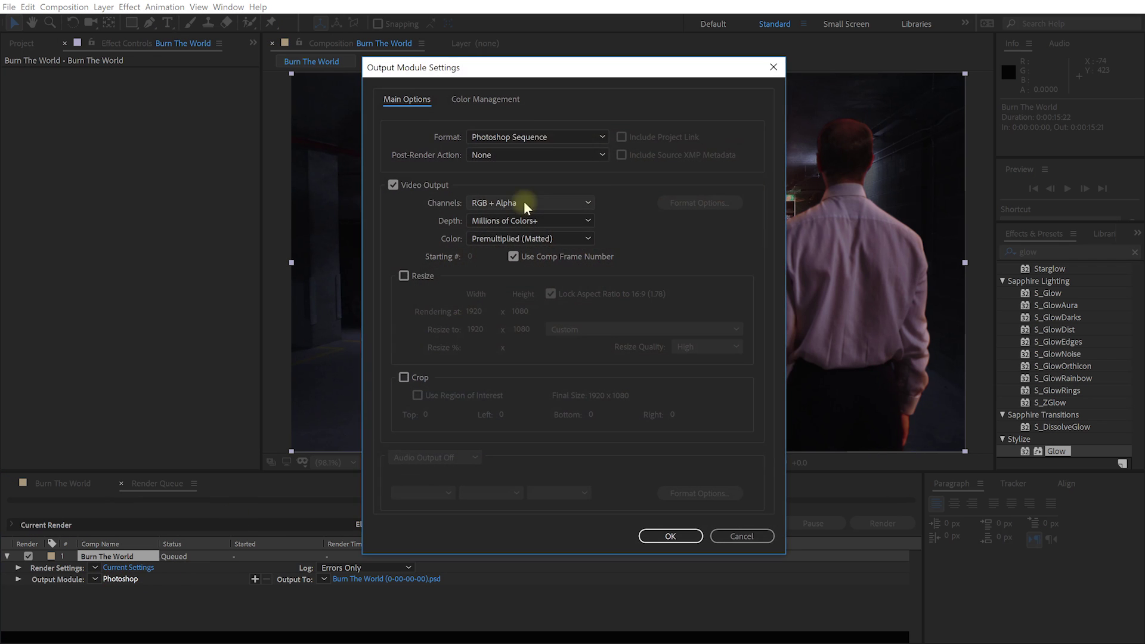
{"action": "left_click", "coordinate": [545, 136]}
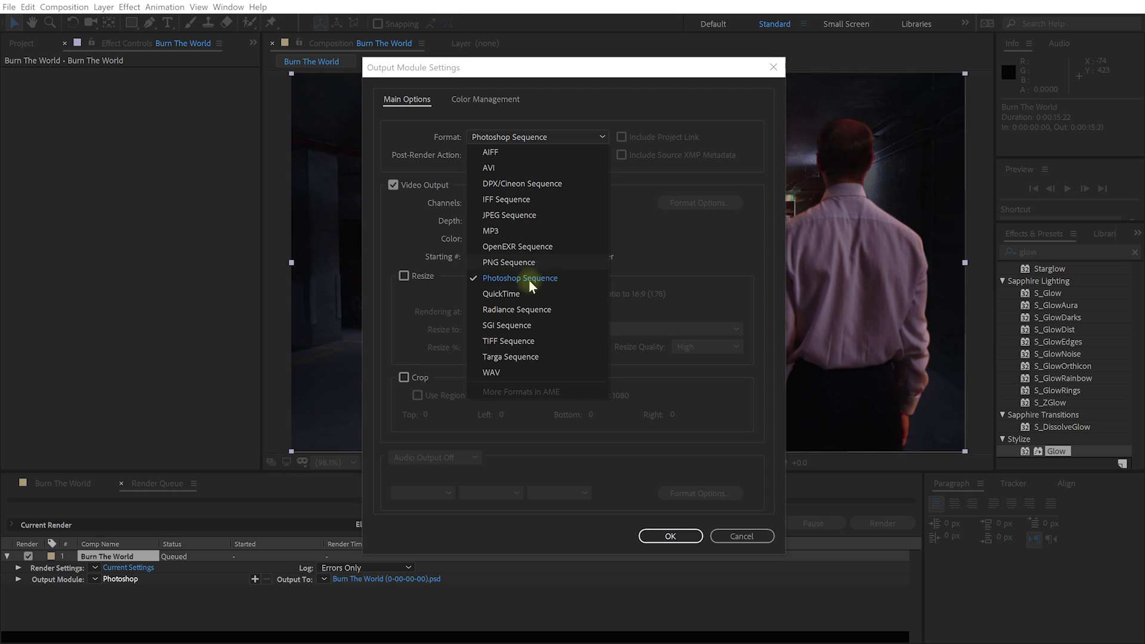
{"action": "left_click", "coordinate": [519, 263]}
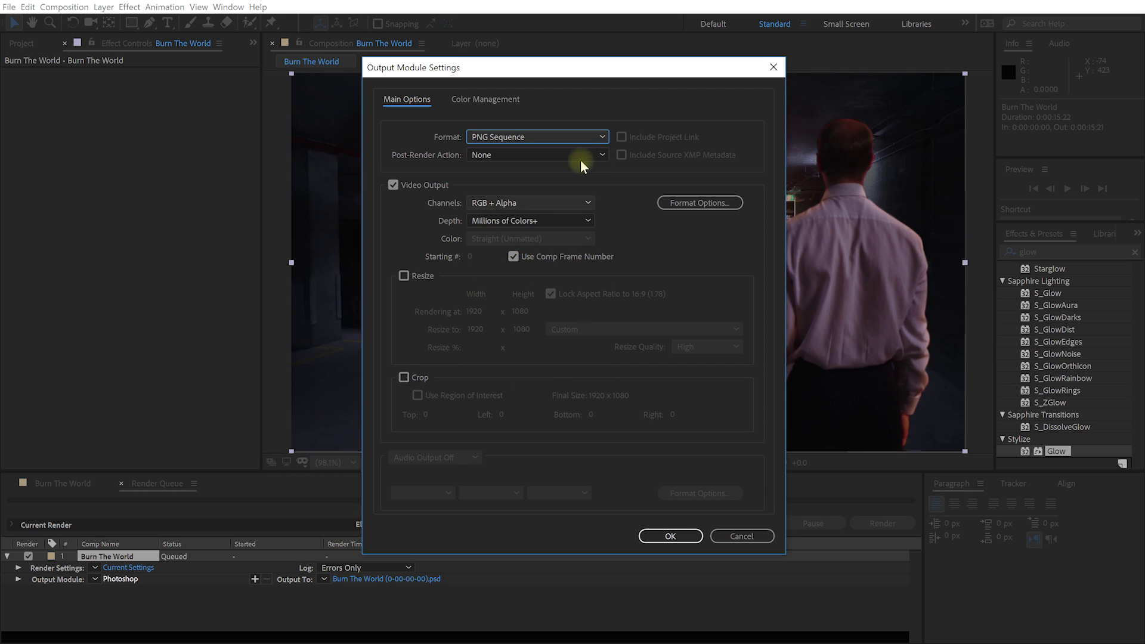
{"action": "left_click", "coordinate": [569, 206]}
{"action": "left_click", "coordinate": [524, 249]}
{"action": "left_click", "coordinate": [695, 206]}
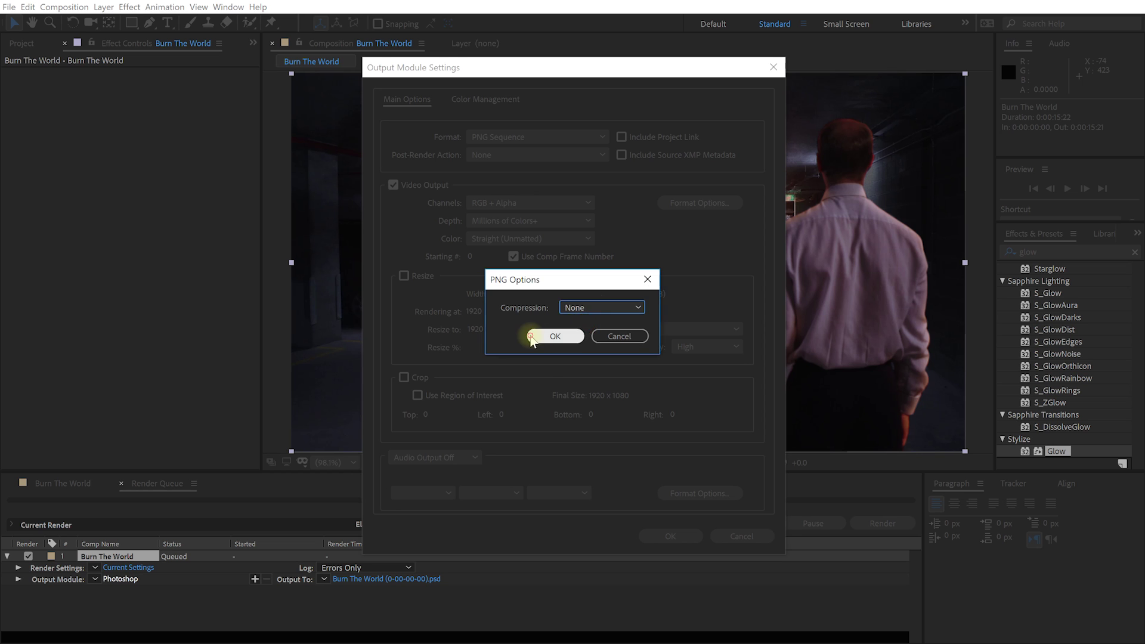
{"action": "left_click", "coordinate": [549, 335]}
{"action": "left_click", "coordinate": [668, 535]}
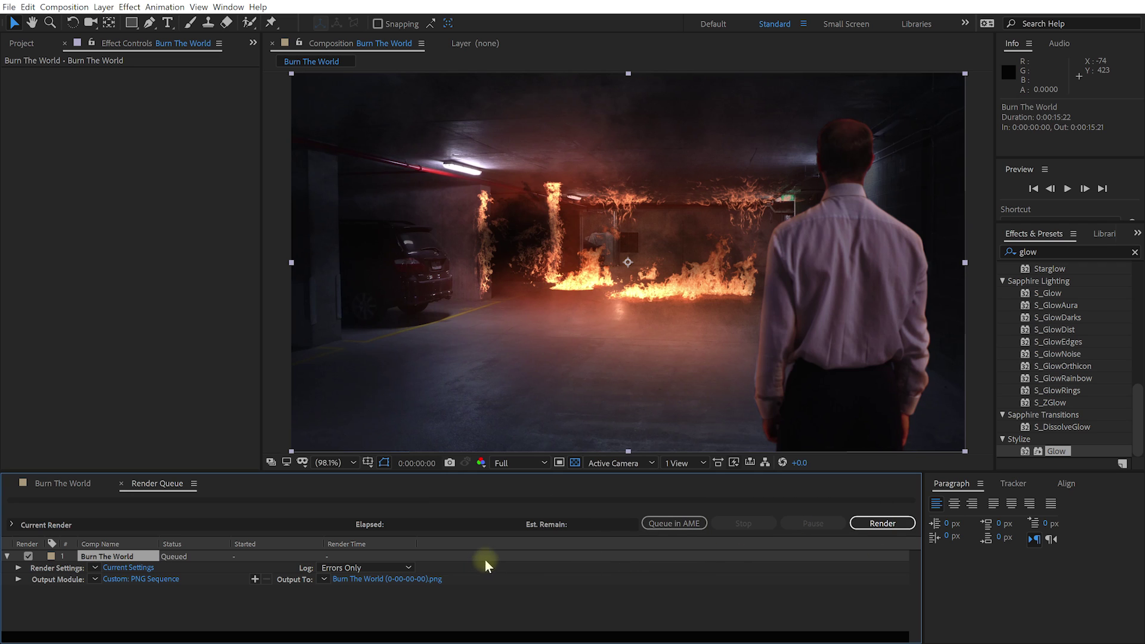
Step: Return to the Burn The World composition and copy its current frame to the clipboard with FX Console
{"action": "left_click", "coordinate": [57, 486]}
{"action": "left_click", "coordinate": [153, 562]}
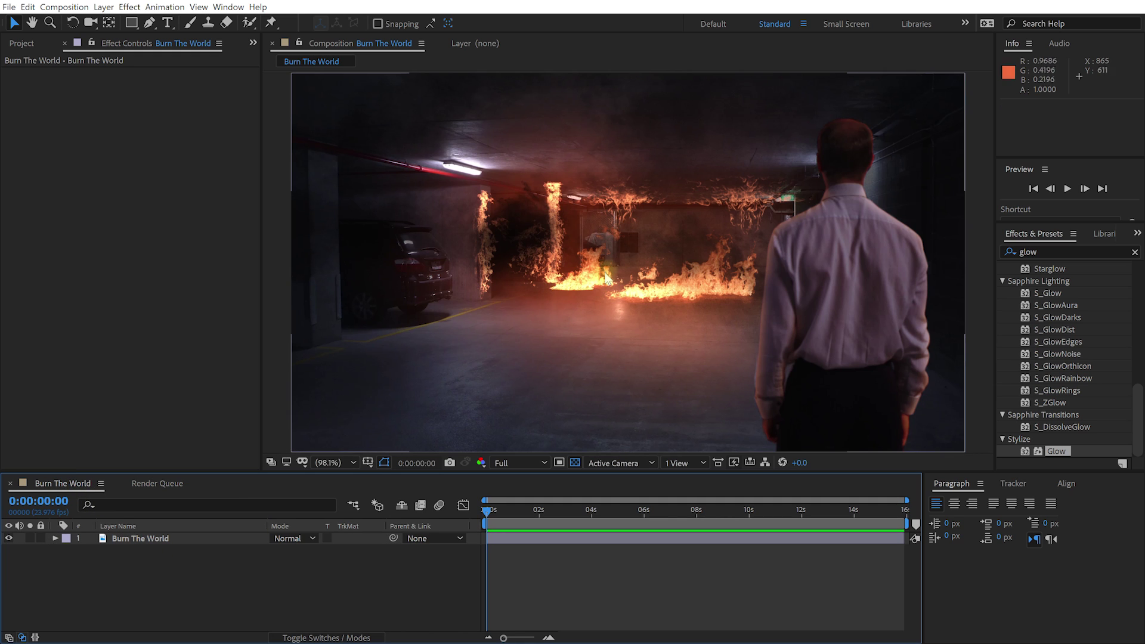
{"action": "key", "text": "ctrl+space"}
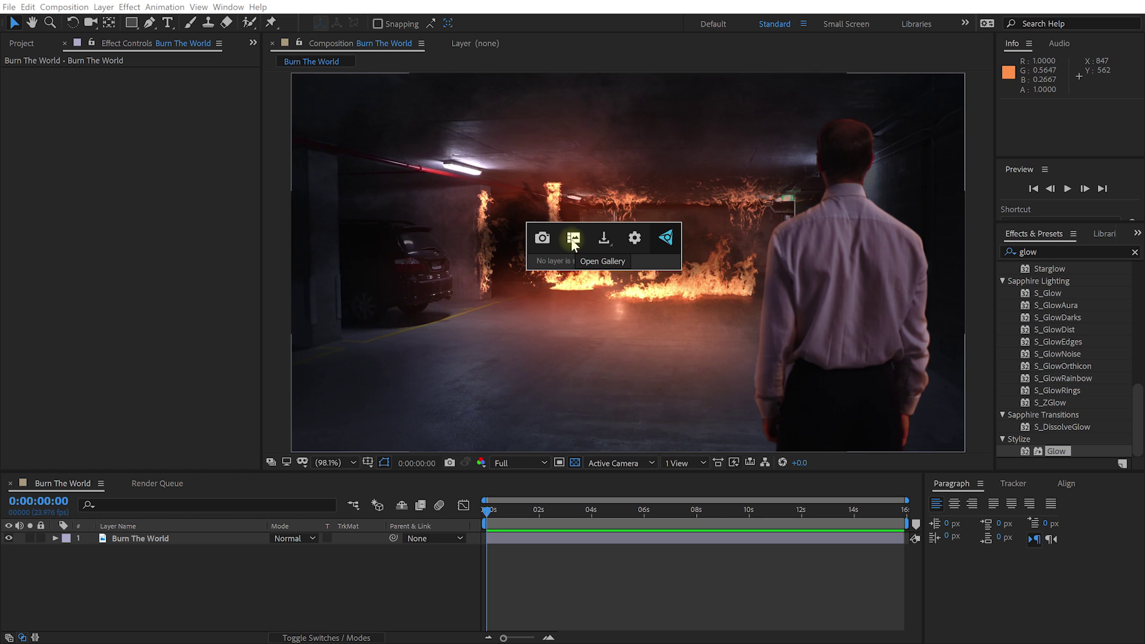
{"action": "left_click", "coordinate": [612, 241]}
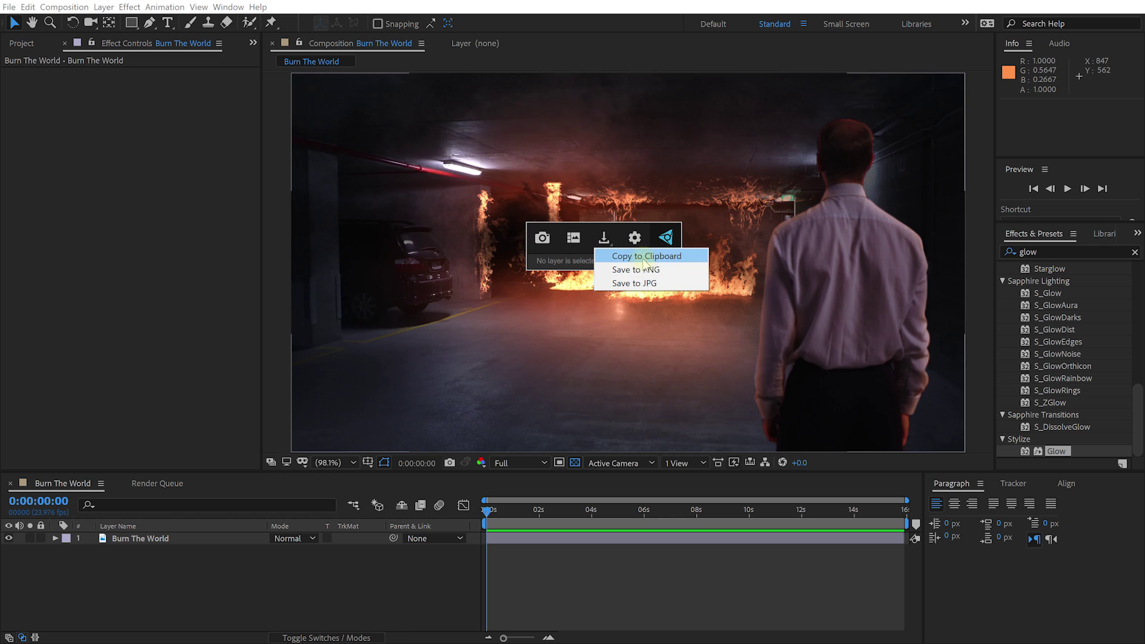
{"action": "left_click", "coordinate": [640, 256]}
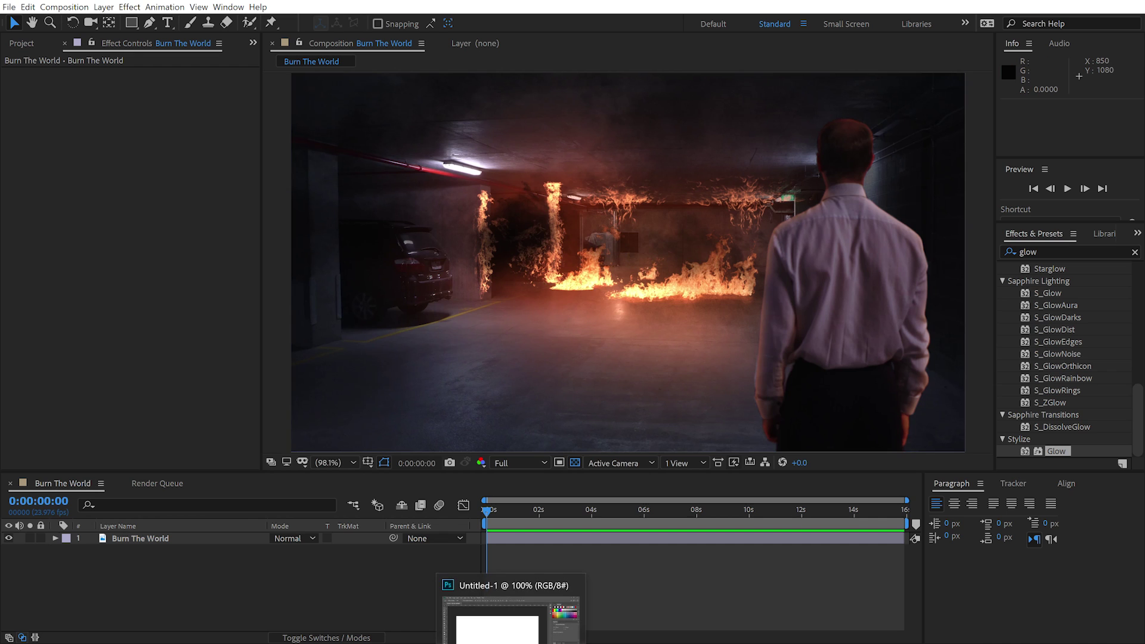
Step: Switch to Photoshop and paste the copied frame into the blank Untitled-1 document
{"action": "left_click", "coordinate": [513, 603]}
{"action": "key", "text": "space"}
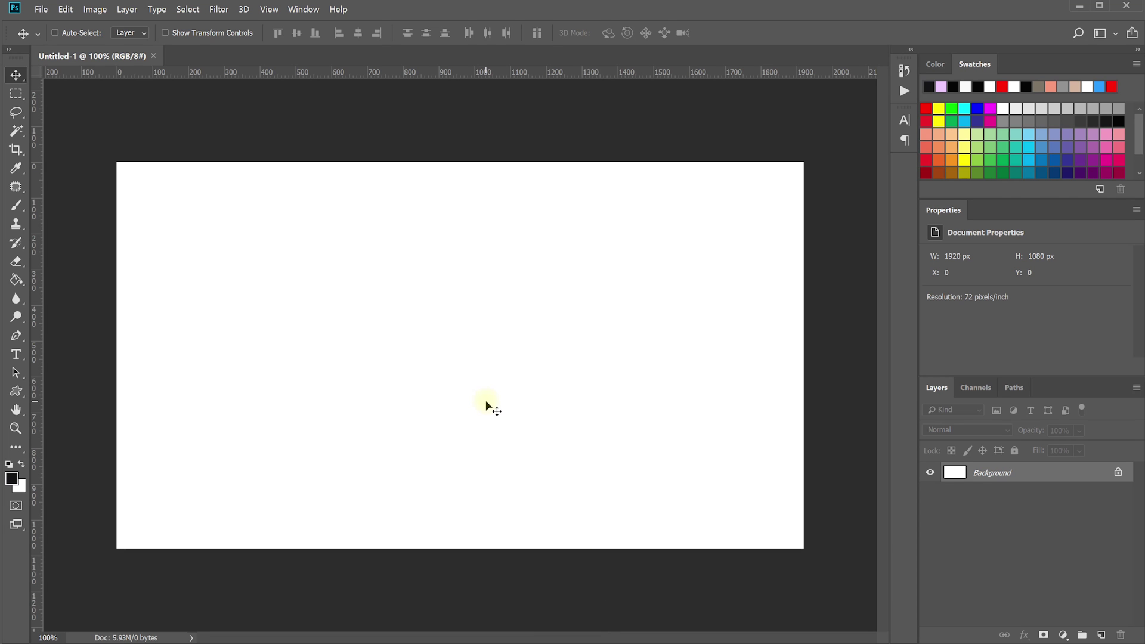
{"action": "key", "text": "ctrl+v"}
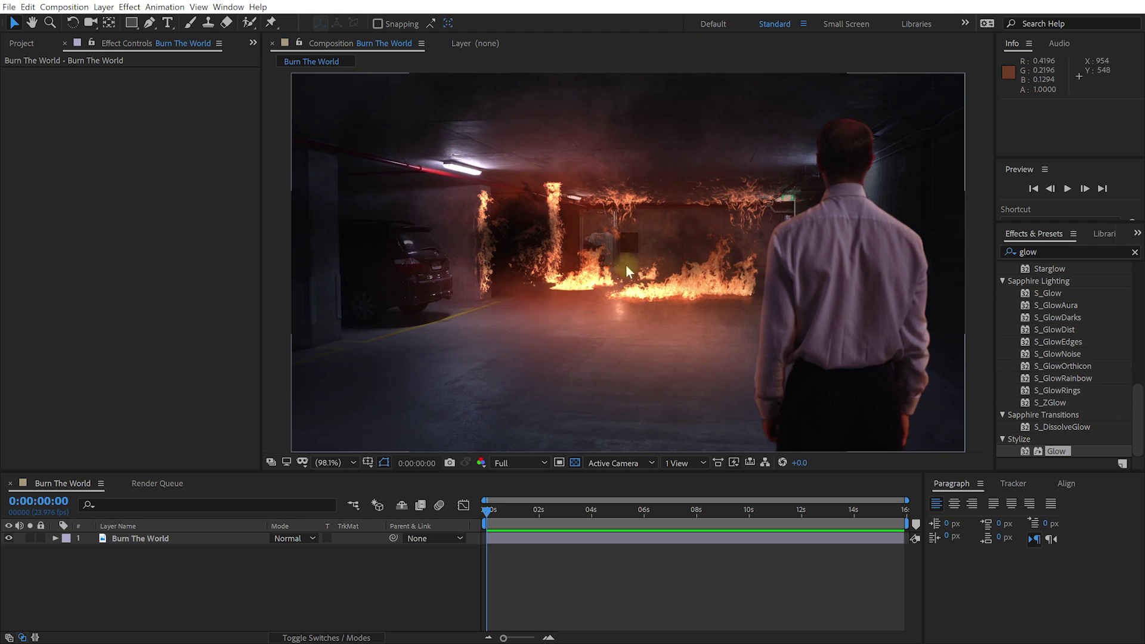
Step: Open the FX Console gallery from After Effects and view the saved Burn The World snapshots one by one
{"action": "key", "text": "ctrl+space"}
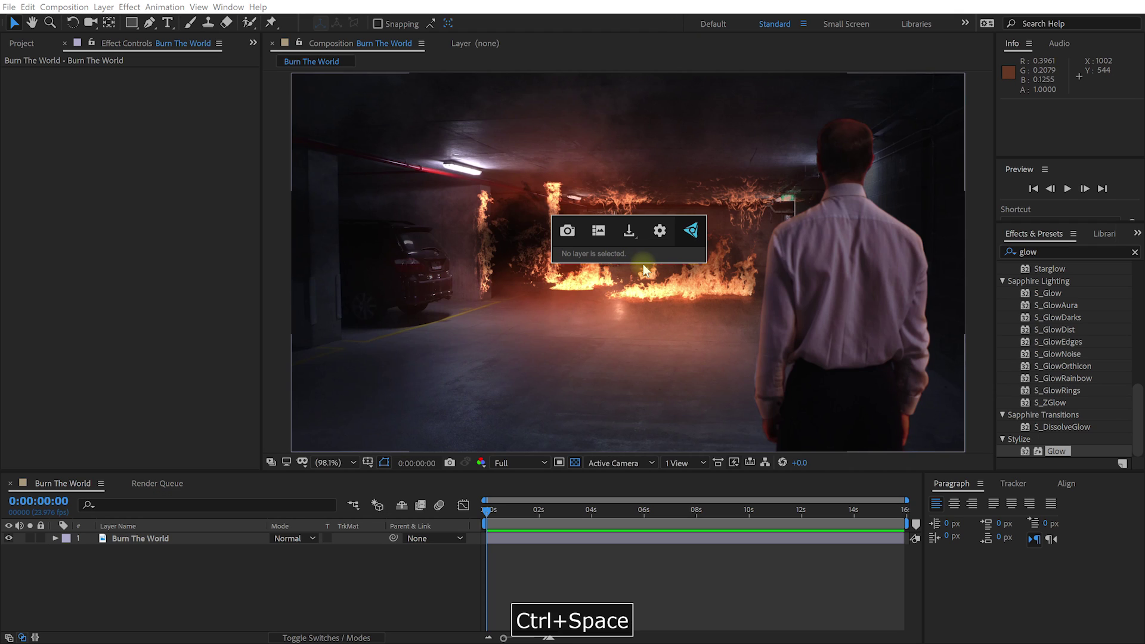
{"action": "left_click", "coordinate": [599, 234]}
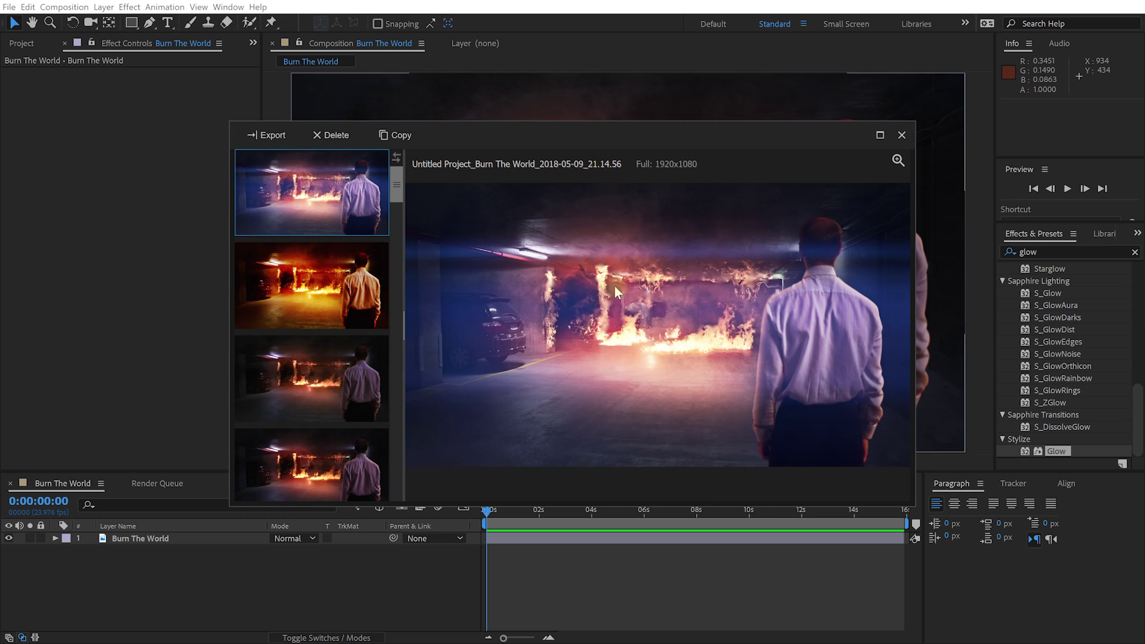
{"action": "left_click_drag", "start_coordinate": [398, 181], "coordinate": [444, 179]}
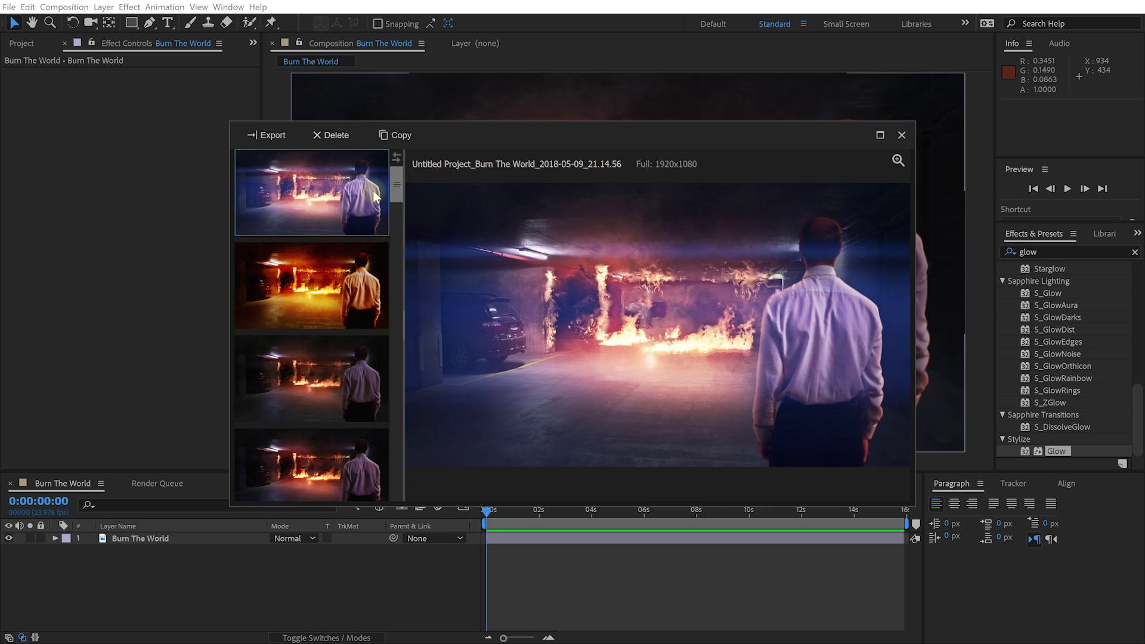
{"action": "scroll", "coordinate": [327, 346], "scroll_direction": "down", "scroll_amount": 5}
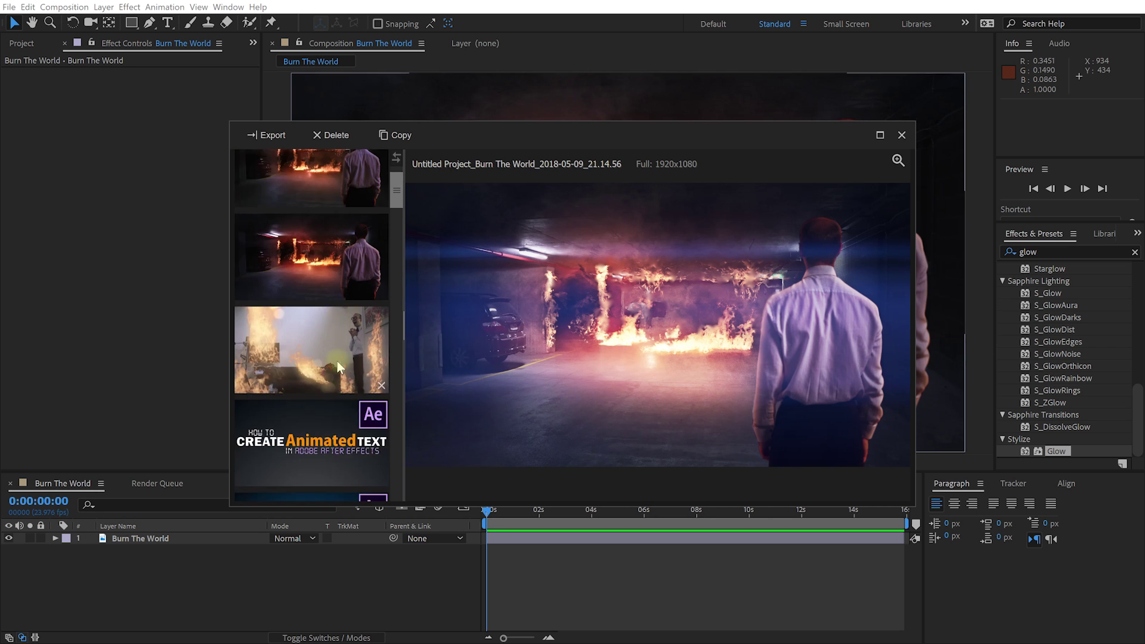
{"action": "scroll", "coordinate": [342, 376], "scroll_direction": "up", "scroll_amount": 5}
{"action": "left_click", "coordinate": [320, 351]}
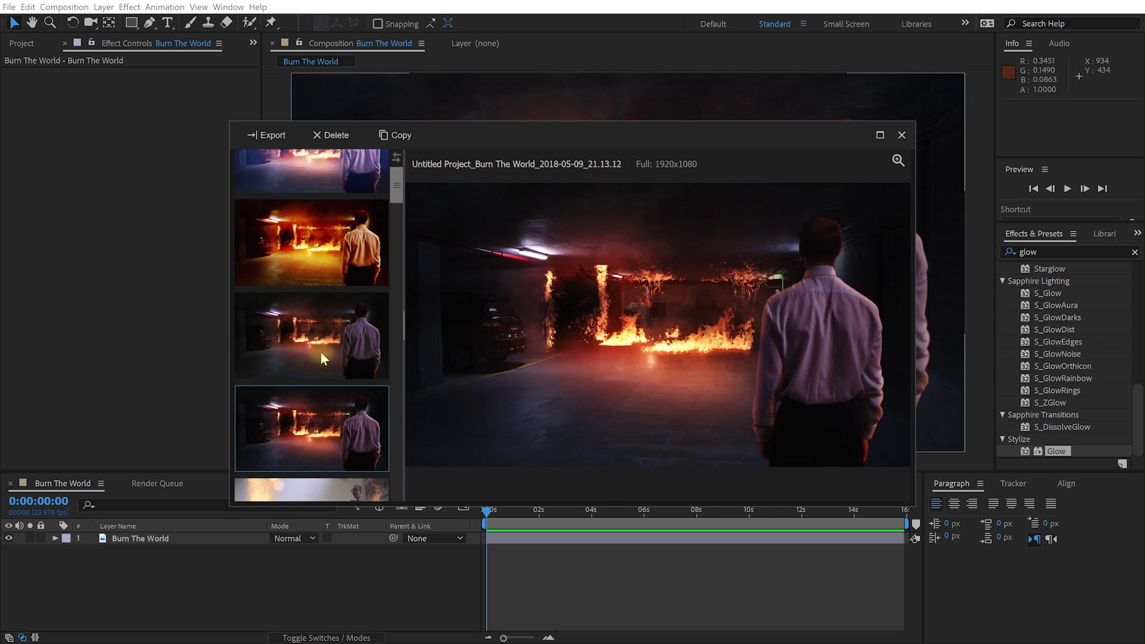
{"action": "left_click", "coordinate": [315, 253]}
{"action": "scroll", "coordinate": [319, 235], "scroll_direction": "up", "scroll_amount": 1}
{"action": "left_click", "coordinate": [320, 233]}
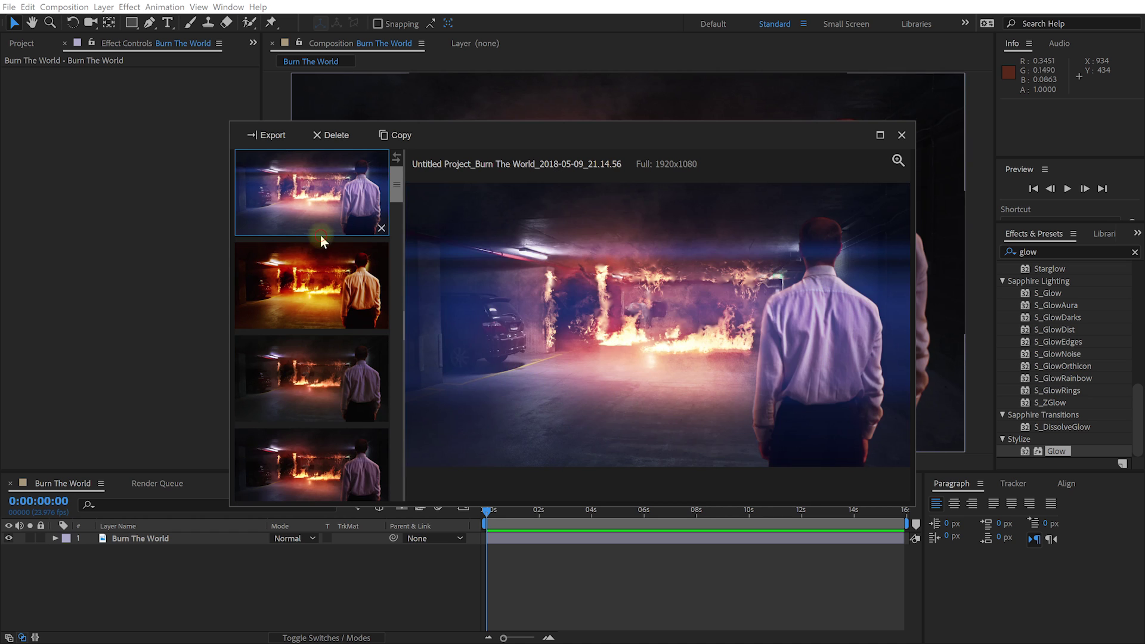
{"action": "left_click", "coordinate": [330, 288]}
{"action": "left_click", "coordinate": [327, 393]}
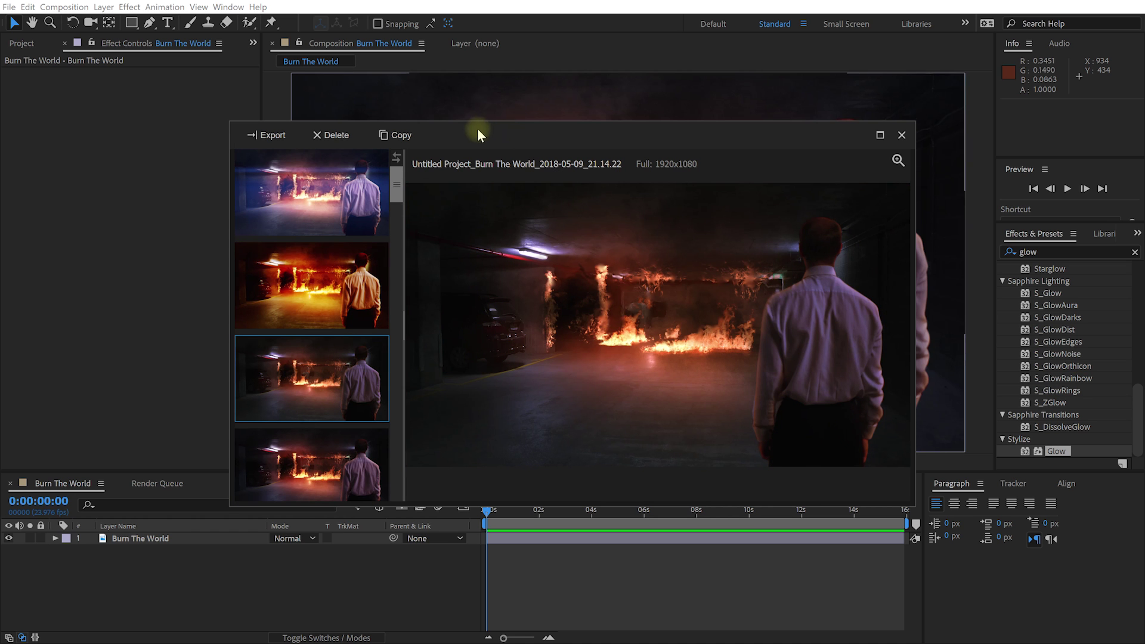
Step: Enlarge the gallery window and display the four Burn The World snapshots together for comparison
{"action": "left_click_drag", "start_coordinate": [477, 128], "coordinate": [464, 64]}
{"action": "left_click_drag", "start_coordinate": [901, 441], "coordinate": [1055, 538]}
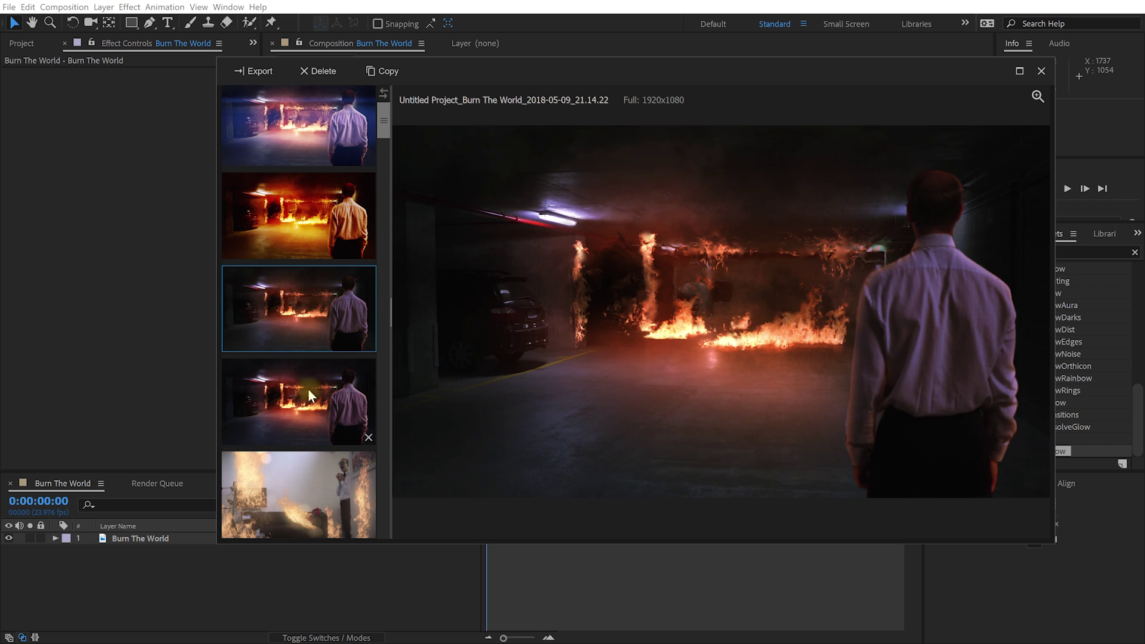
{"action": "left_click", "coordinate": [284, 400]}
{"action": "left_click", "coordinate": [288, 327], "text": "shift"}
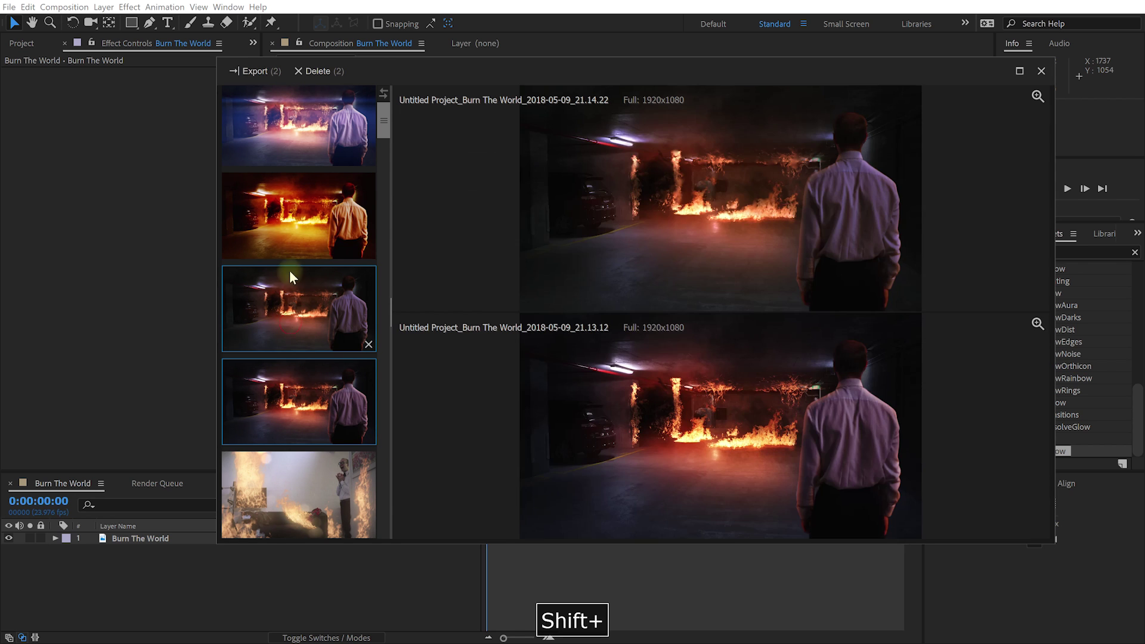
{"action": "left_click", "coordinate": [301, 222], "text": "shift"}
{"action": "left_click", "coordinate": [291, 142], "text": "shift"}
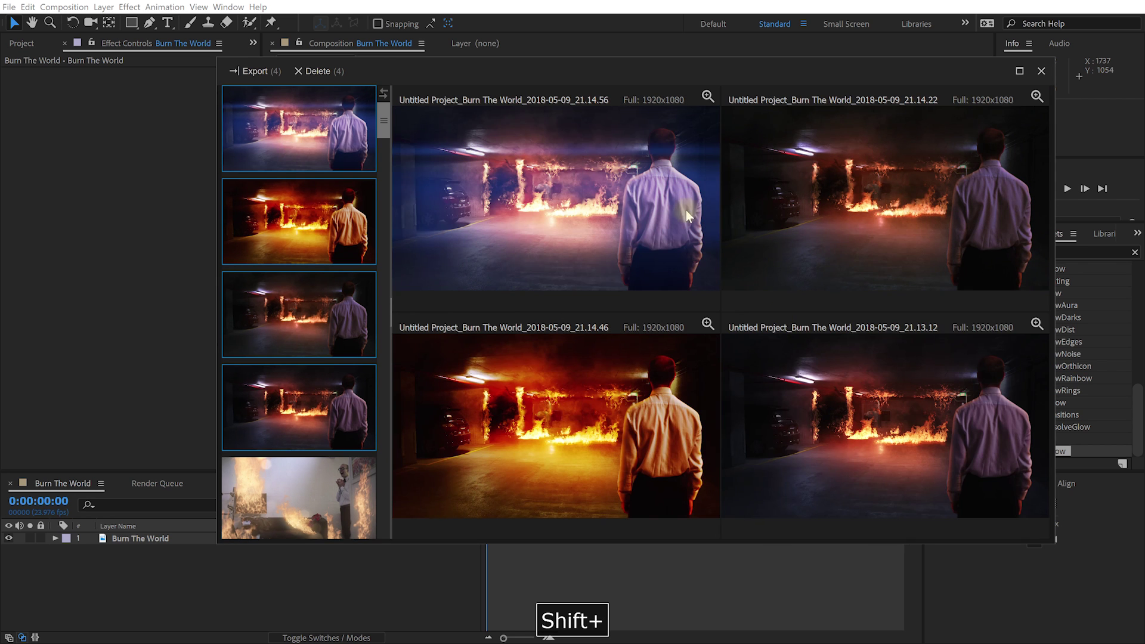
Step: Zoom in on the fire in each of the four compared snapshots to examine their details
{"action": "scroll", "coordinate": [575, 212], "scroll_direction": "up", "scroll_amount": 3}
{"action": "scroll", "coordinate": [867, 205], "scroll_direction": "up", "scroll_amount": 1}
{"action": "scroll", "coordinate": [868, 206], "scroll_direction": "up", "scroll_amount": 2}
{"action": "scroll", "coordinate": [871, 411], "scroll_direction": "up", "scroll_amount": 3}
{"action": "scroll", "coordinate": [589, 439], "scroll_direction": "up", "scroll_amount": 3}
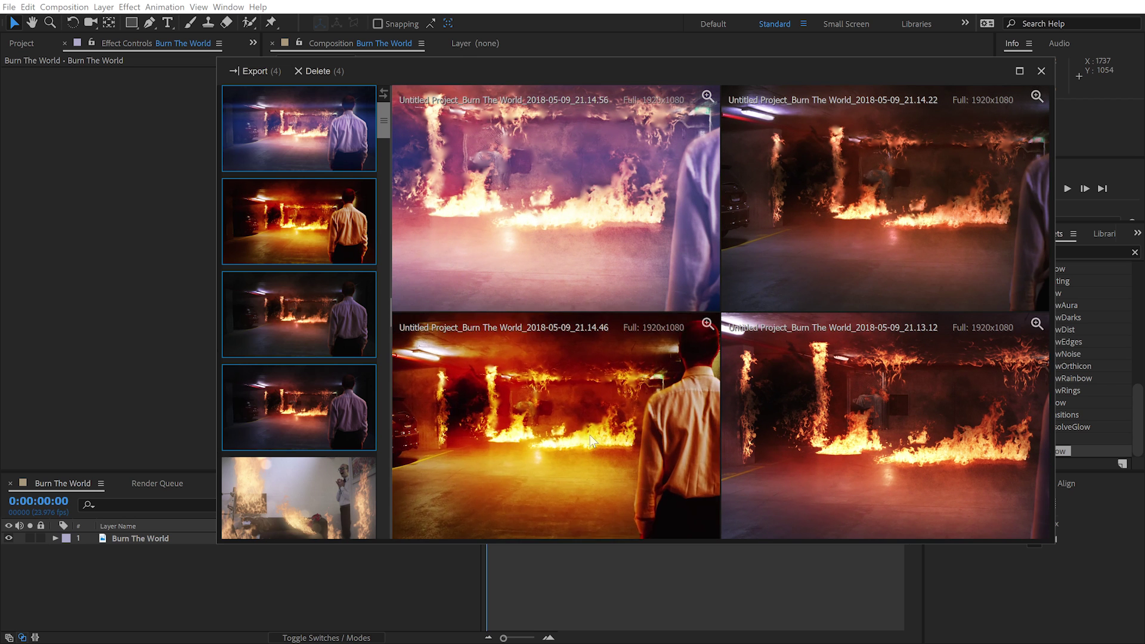
{"action": "scroll", "coordinate": [589, 439], "scroll_direction": "up", "scroll_amount": 2}
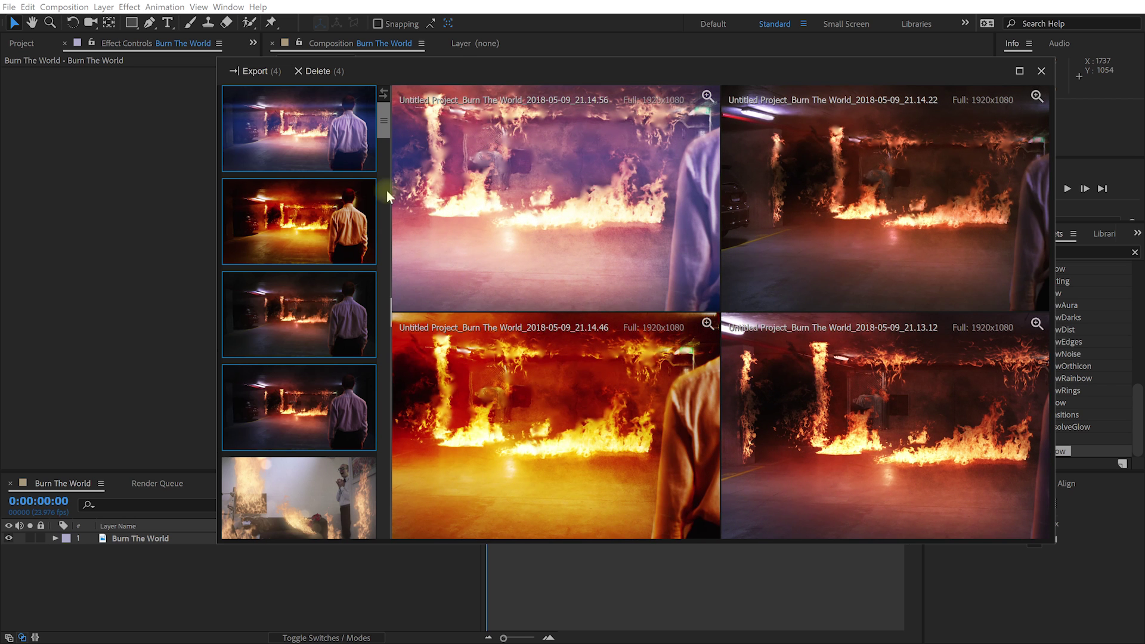
Step: Browse the older snapshots from other projects and preview the How A Computer Works_CPU image
{"action": "scroll", "coordinate": [344, 185], "scroll_direction": "down", "scroll_amount": 3}
{"action": "left_click_drag", "start_coordinate": [380, 132], "coordinate": [383, 169]}
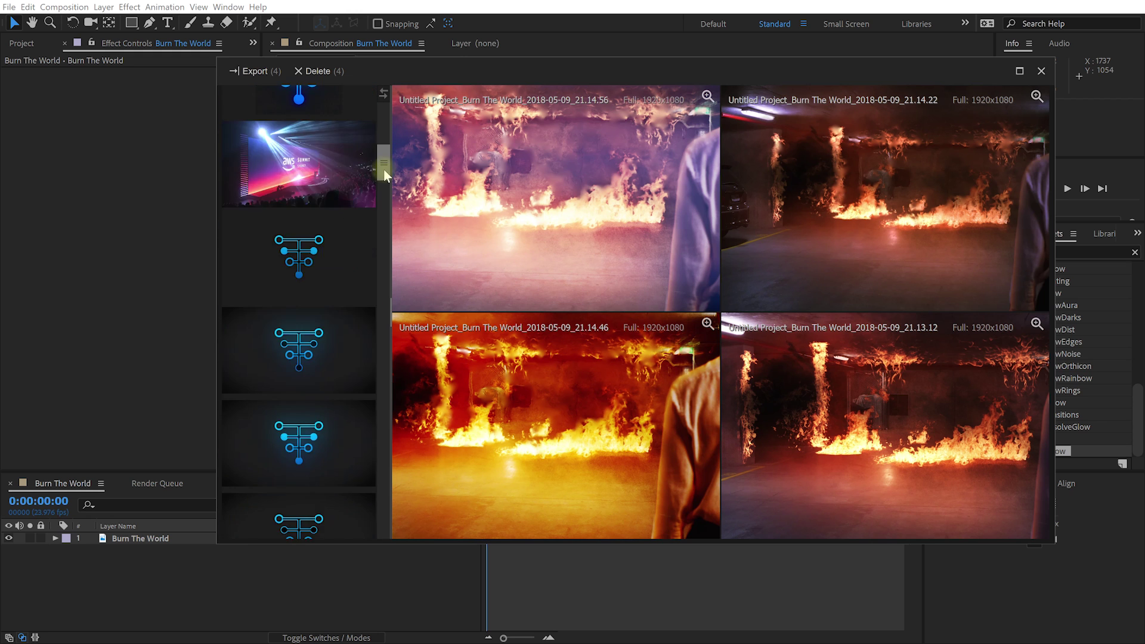
{"action": "left_click", "coordinate": [304, 353]}
{"action": "scroll", "coordinate": [298, 416], "scroll_direction": "down", "scroll_amount": 5}
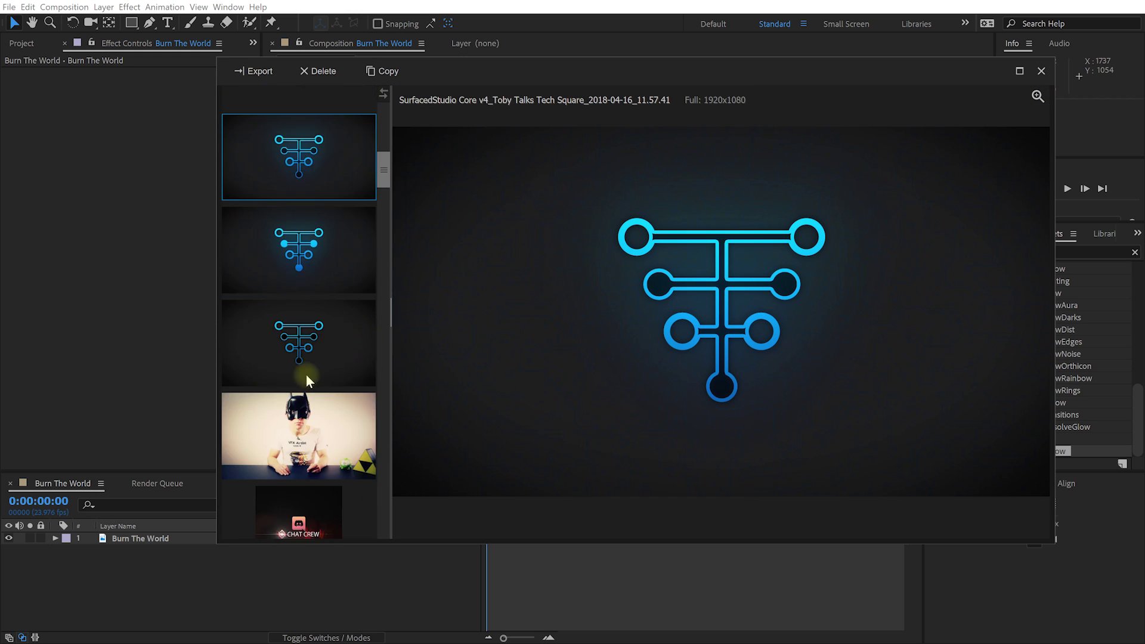
{"action": "scroll", "coordinate": [313, 331], "scroll_direction": "down", "scroll_amount": 5}
{"action": "left_click", "coordinate": [331, 332]}
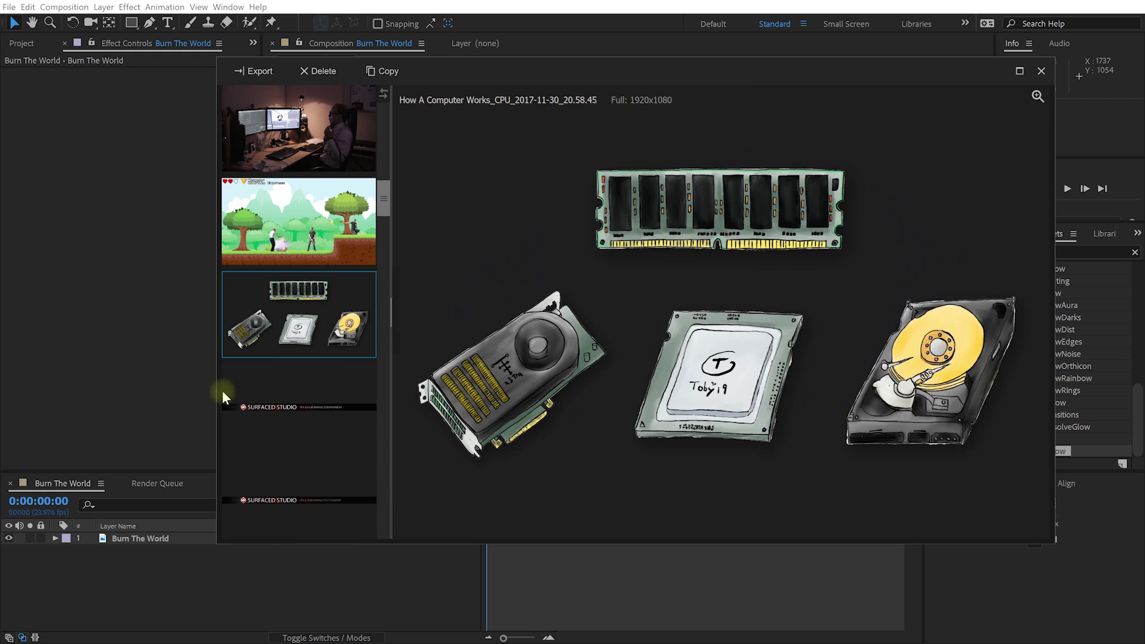
Step: Shrink the gallery window to uncover the composition and add the How A Computer Works_CPU snapshot to Burn The World as a layer
{"action": "left_click_drag", "start_coordinate": [710, 66], "coordinate": [756, 101]}
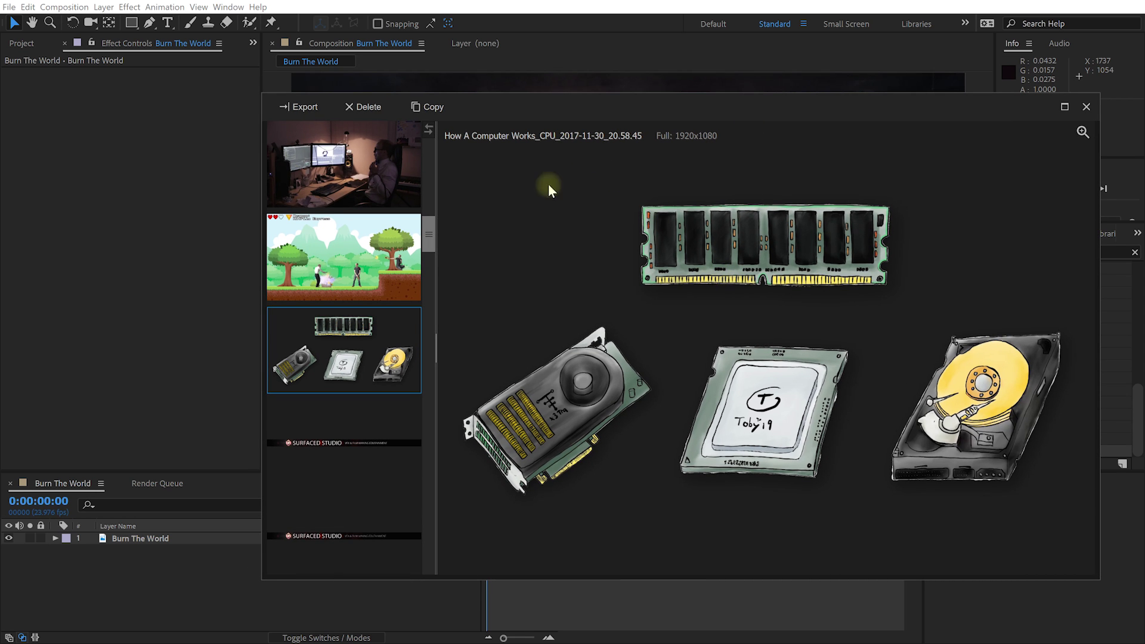
{"action": "left_click_drag", "start_coordinate": [499, 123], "coordinate": [510, 142]}
{"action": "left_click_drag", "start_coordinate": [279, 111], "coordinate": [608, 35]}
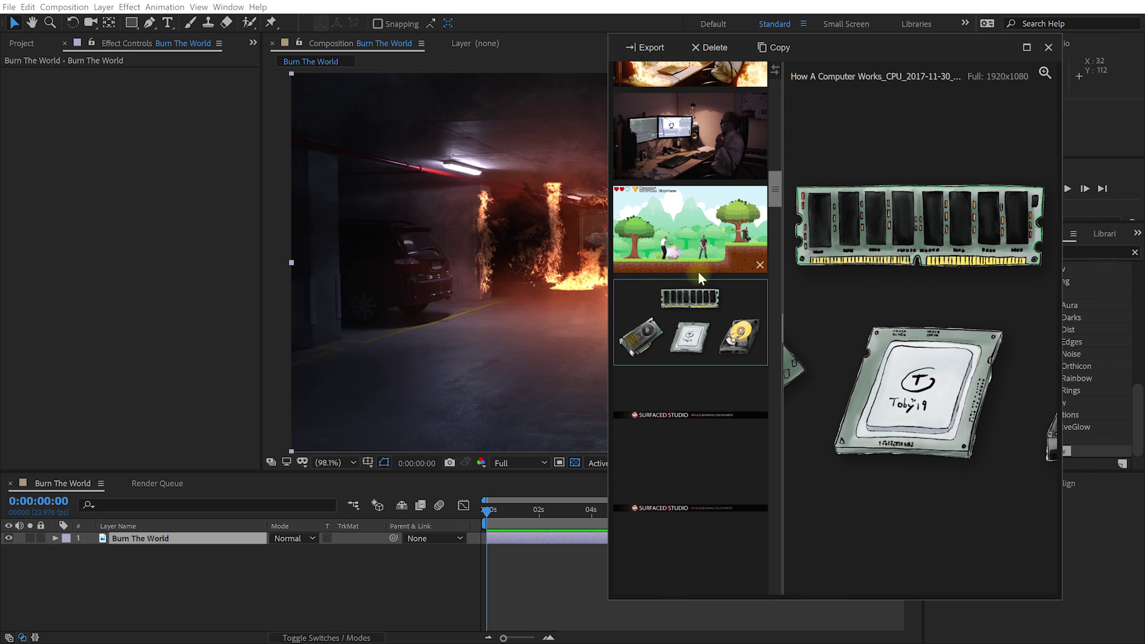
{"action": "scroll", "coordinate": [695, 277], "scroll_direction": "down", "scroll_amount": 1}
{"action": "scroll", "coordinate": [691, 282], "scroll_direction": "up", "scroll_amount": 1}
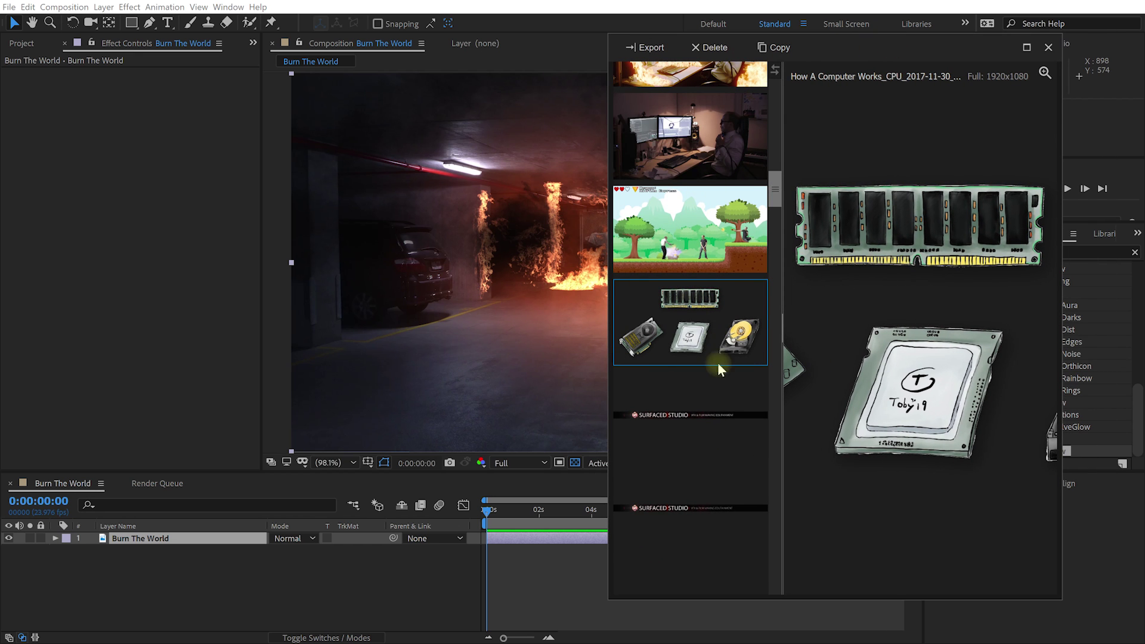
{"action": "left_click_drag", "start_coordinate": [675, 329], "coordinate": [488, 274]}
{"action": "left_click", "coordinate": [270, 581]}
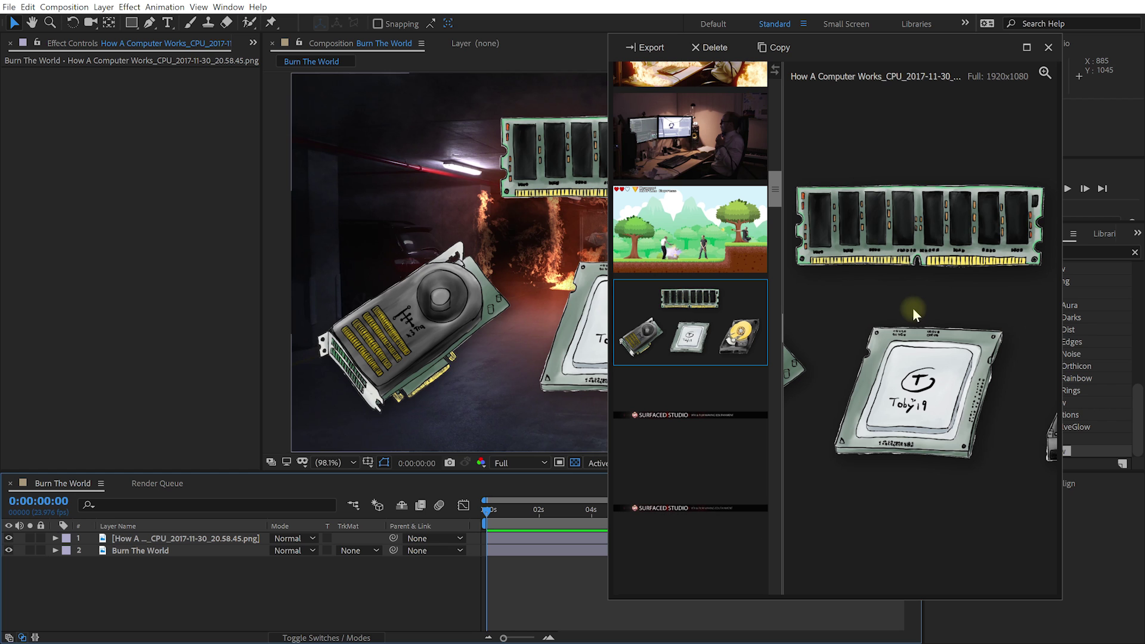
Step: Close the gallery and move the How A Computer Works_CPU layer to about position 954, 535, keeping it selected
{"action": "left_click", "coordinate": [1048, 47]}
{"action": "left_click_drag", "start_coordinate": [653, 312], "coordinate": [623, 324]}
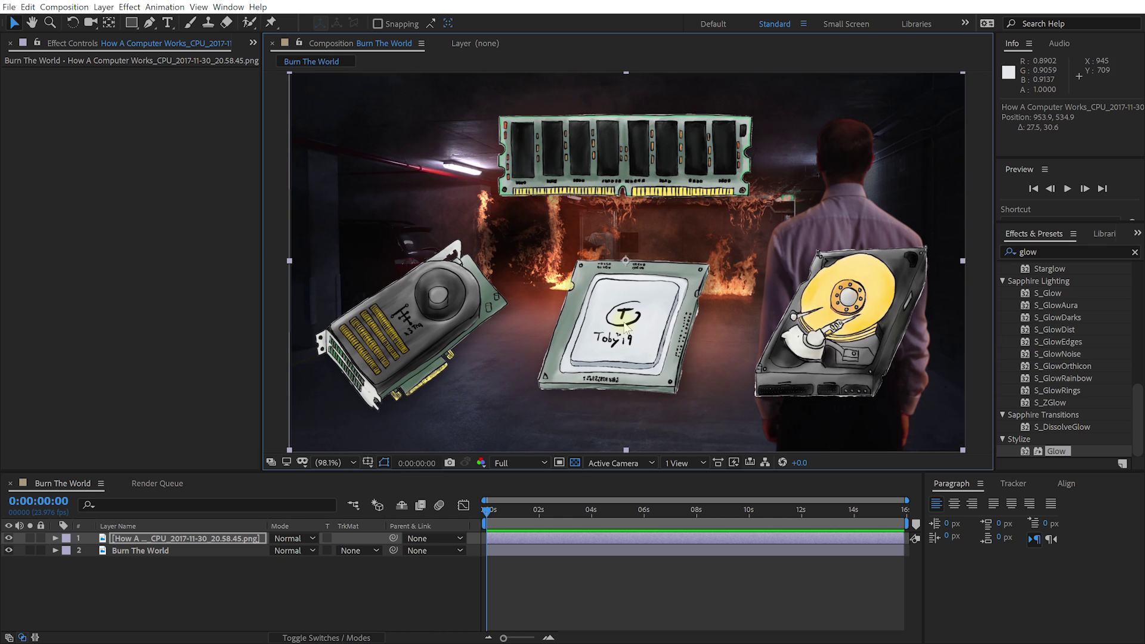
{"action": "left_click", "coordinate": [227, 538]}
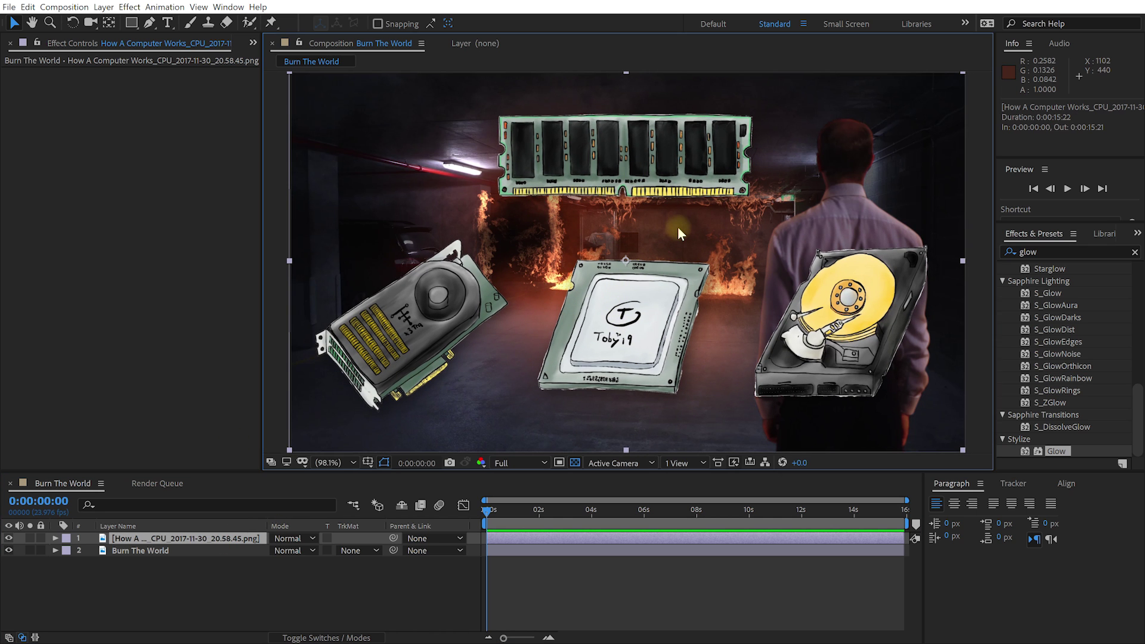
Step: Take an FX Console snapshot of the combined composition and open it in the gallery
{"action": "key", "text": "ctrl+space"}
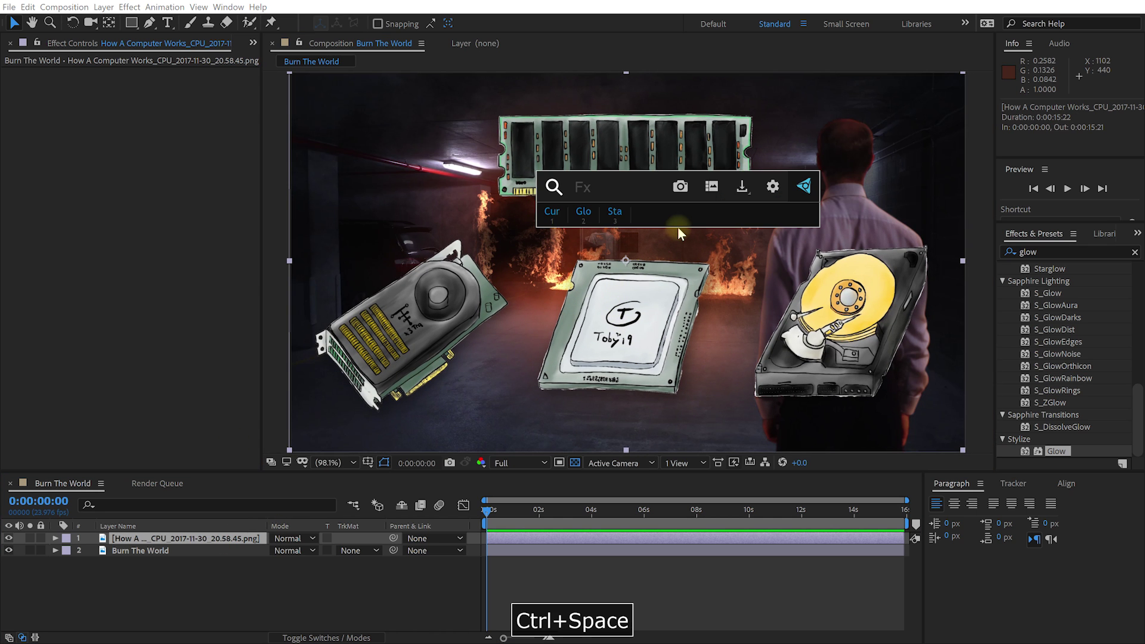
{"action": "left_click", "coordinate": [680, 188]}
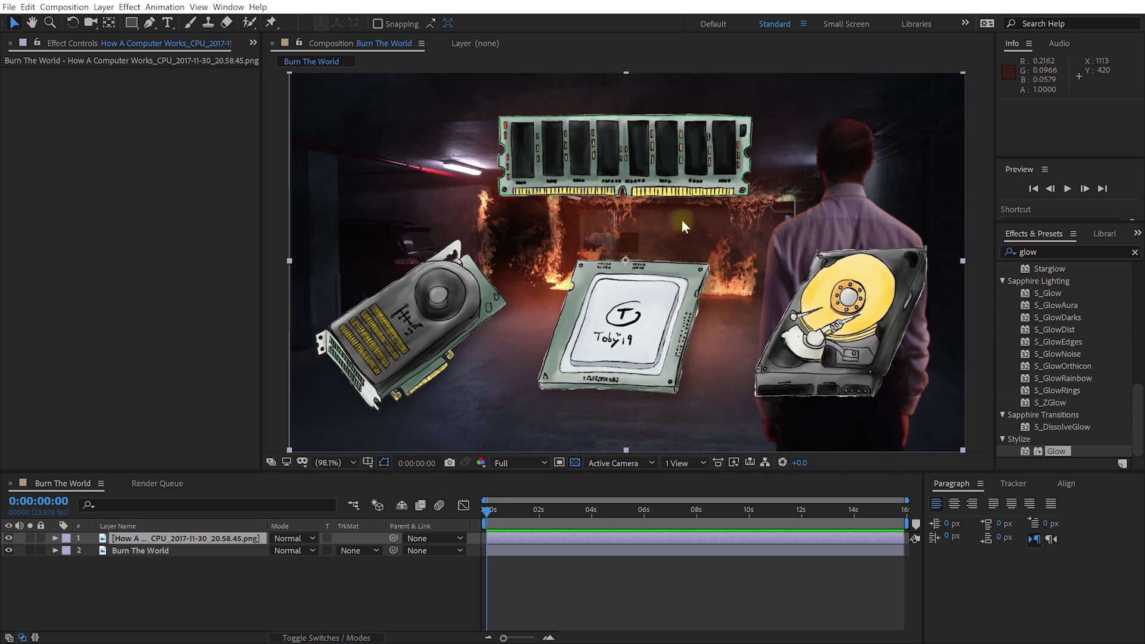
{"action": "key", "text": "ctrl+space"}
{"action": "left_click", "coordinate": [719, 178]}
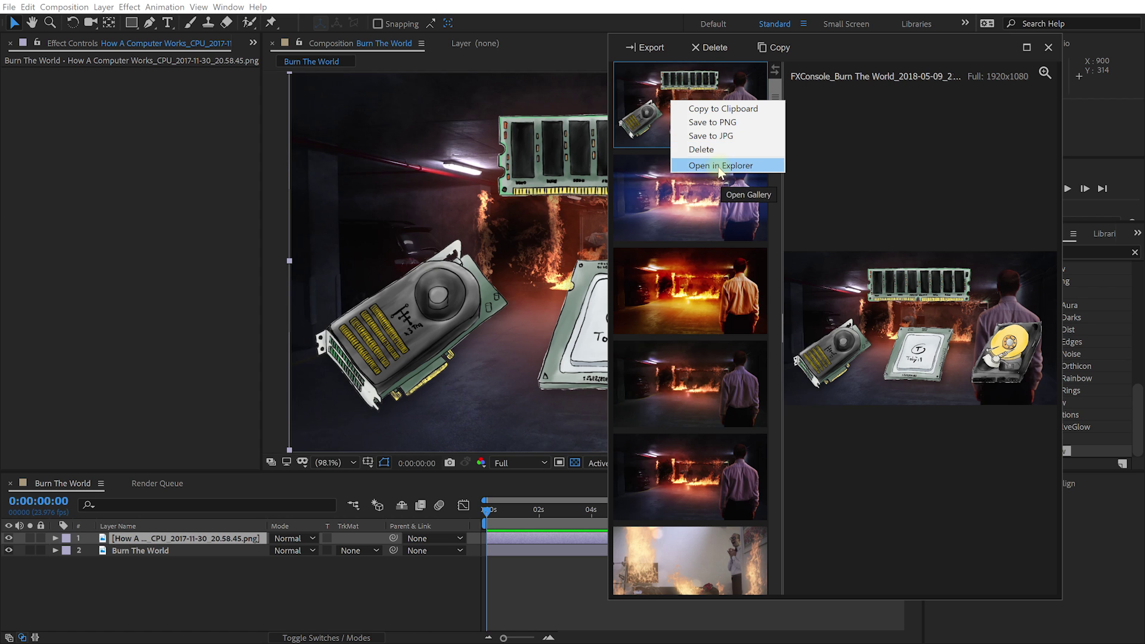
Step: Preview the blue-toned Burn The World snapshot and resize the gallery window to show it larger
{"action": "left_click_drag", "start_coordinate": [918, 52], "coordinate": [922, 53]}
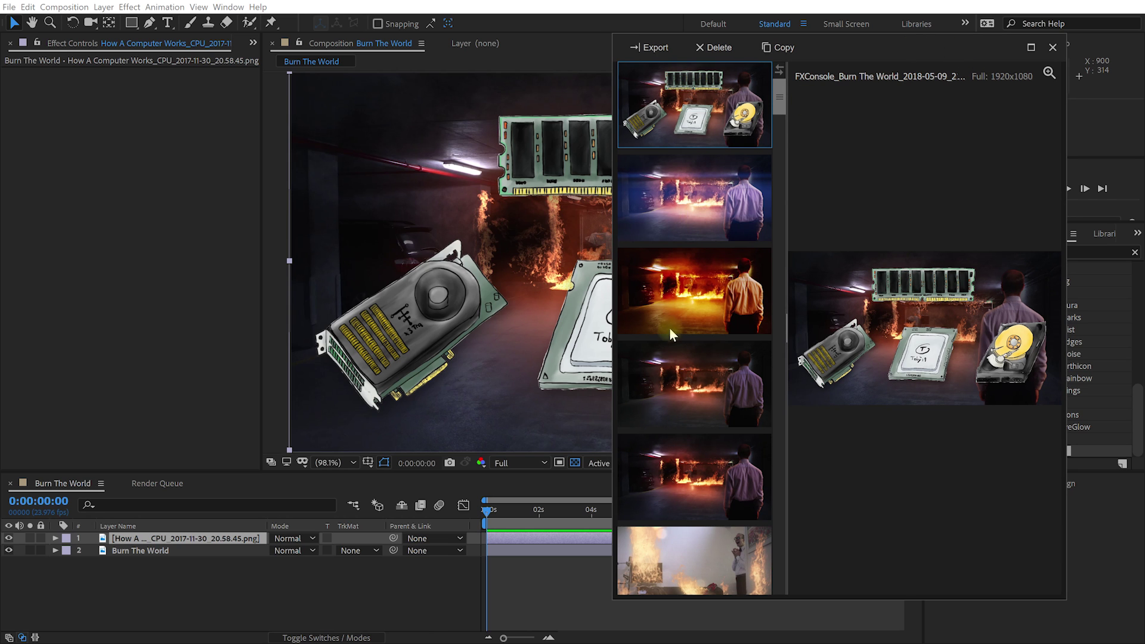
{"action": "left_click", "coordinate": [689, 207]}
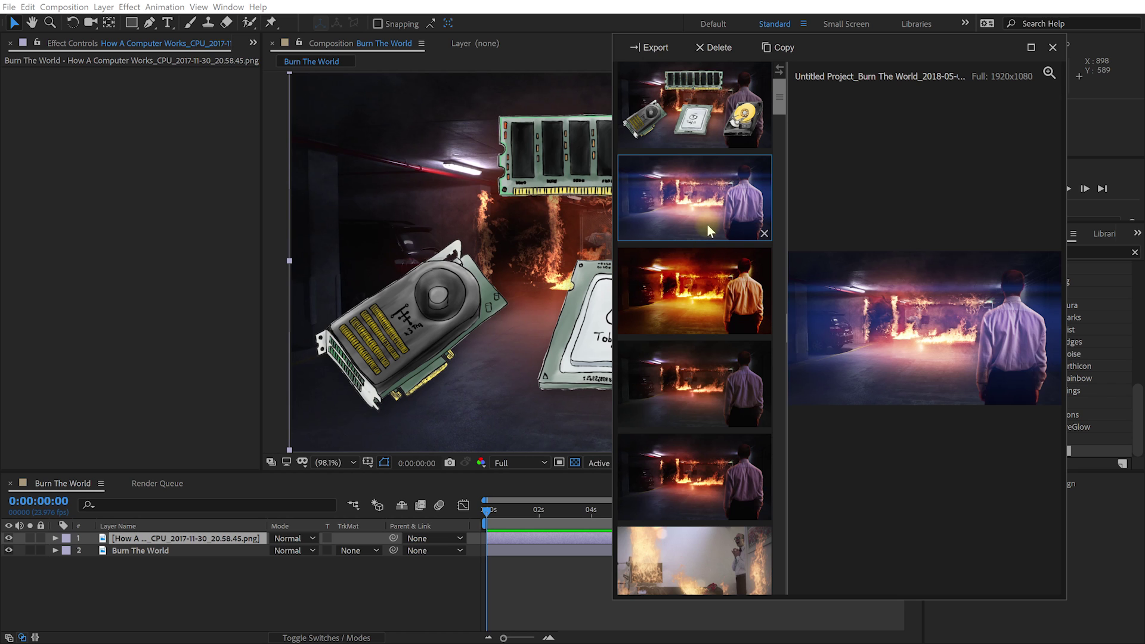
{"action": "left_click_drag", "start_coordinate": [784, 110], "coordinate": [793, 42]}
{"action": "left_click_drag", "start_coordinate": [613, 124], "coordinate": [288, 127]}
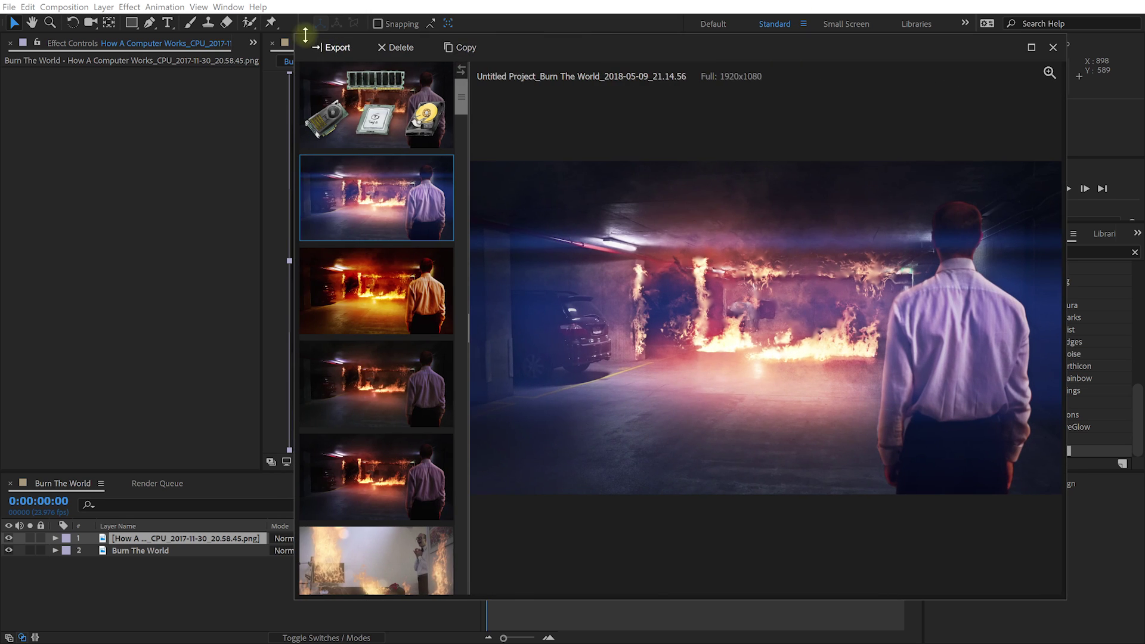
{"action": "left_click_drag", "start_coordinate": [289, 38], "coordinate": [330, 102]}
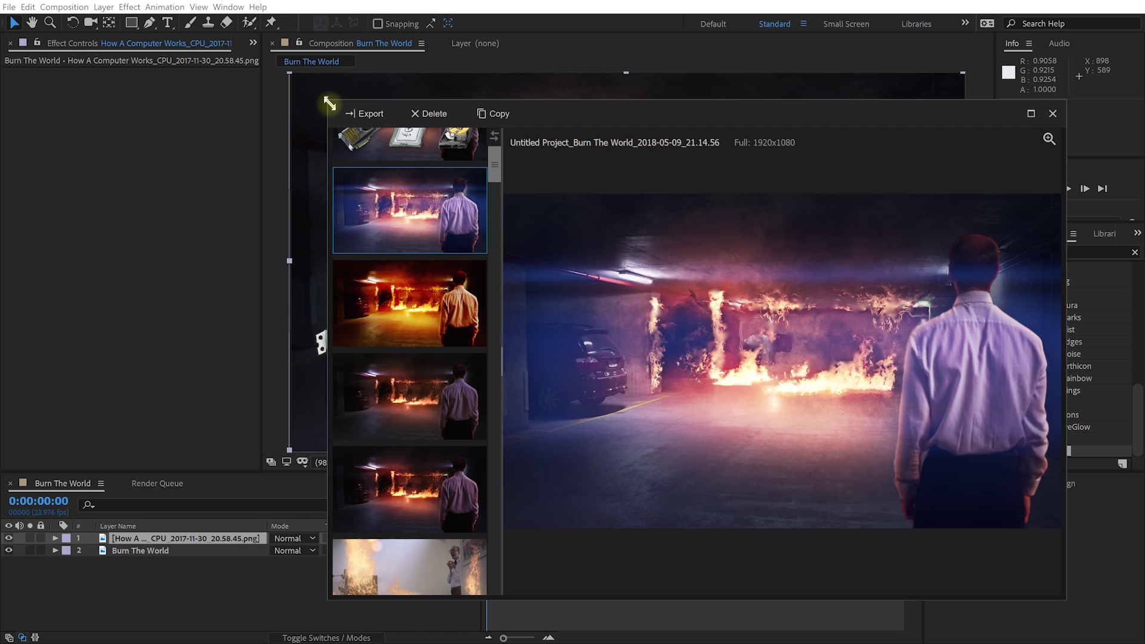
{"action": "left_click_drag", "start_coordinate": [495, 169], "coordinate": [499, 158]}
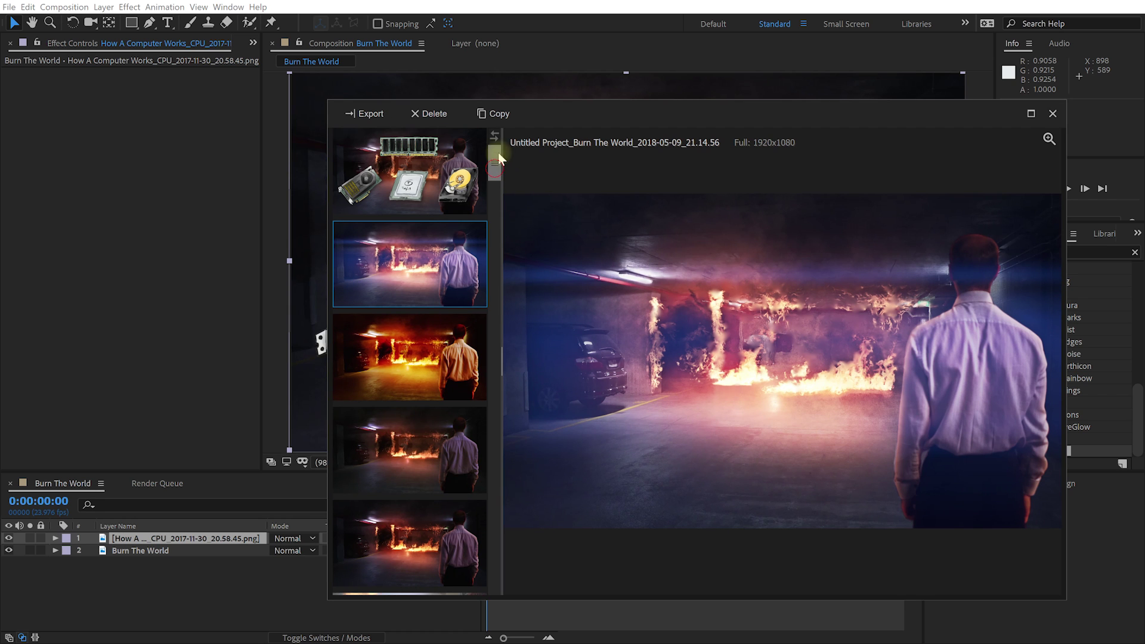
Step: Close the snapshot gallery and delete the How A Computer Works_CPU layer from the Burn The World composition
{"action": "left_click", "coordinate": [1052, 114]}
{"action": "left_click", "coordinate": [203, 530]}
{"action": "key", "text": "Delete"}
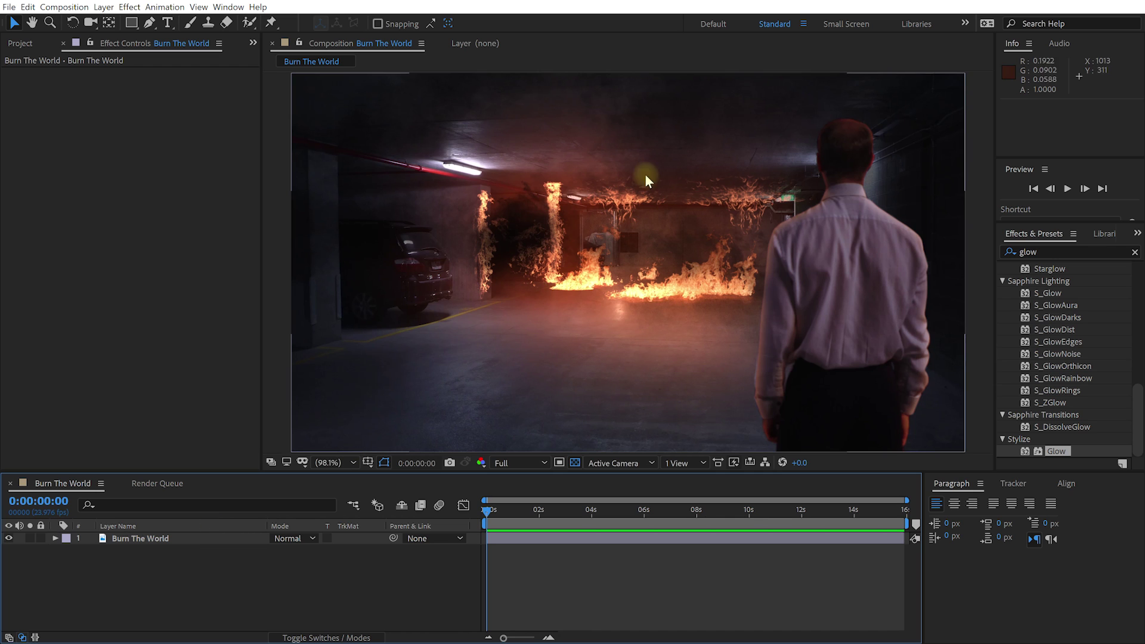
Step: Turn off Full Resolution Screenshots in the FX Console settings and save the change
{"action": "key", "text": "ctrl+space"}
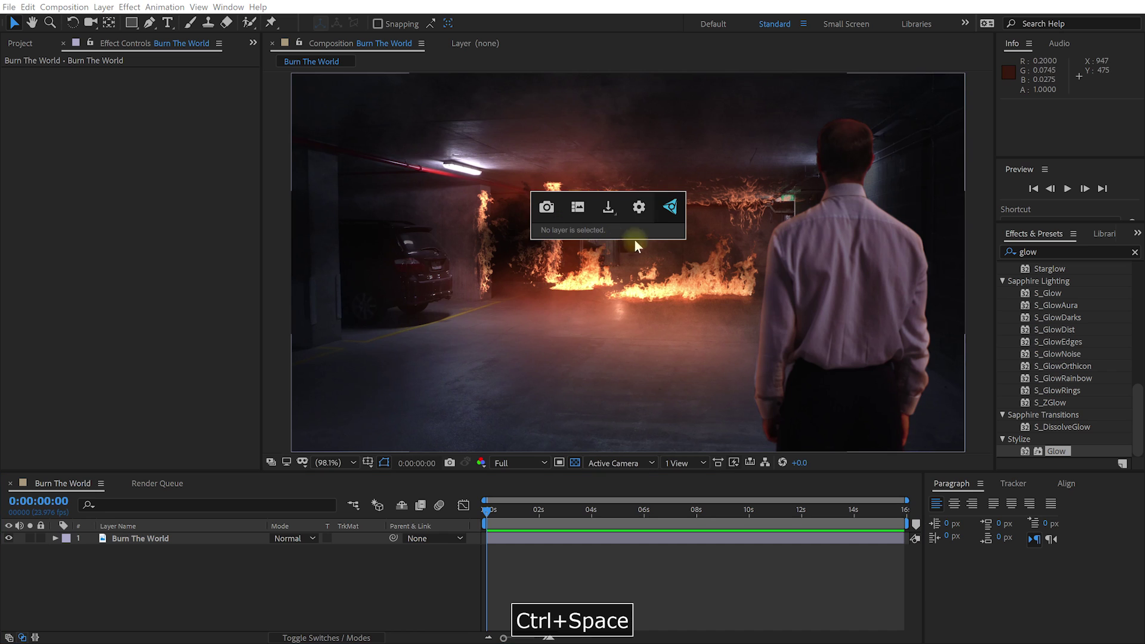
{"action": "left_click", "coordinate": [639, 208]}
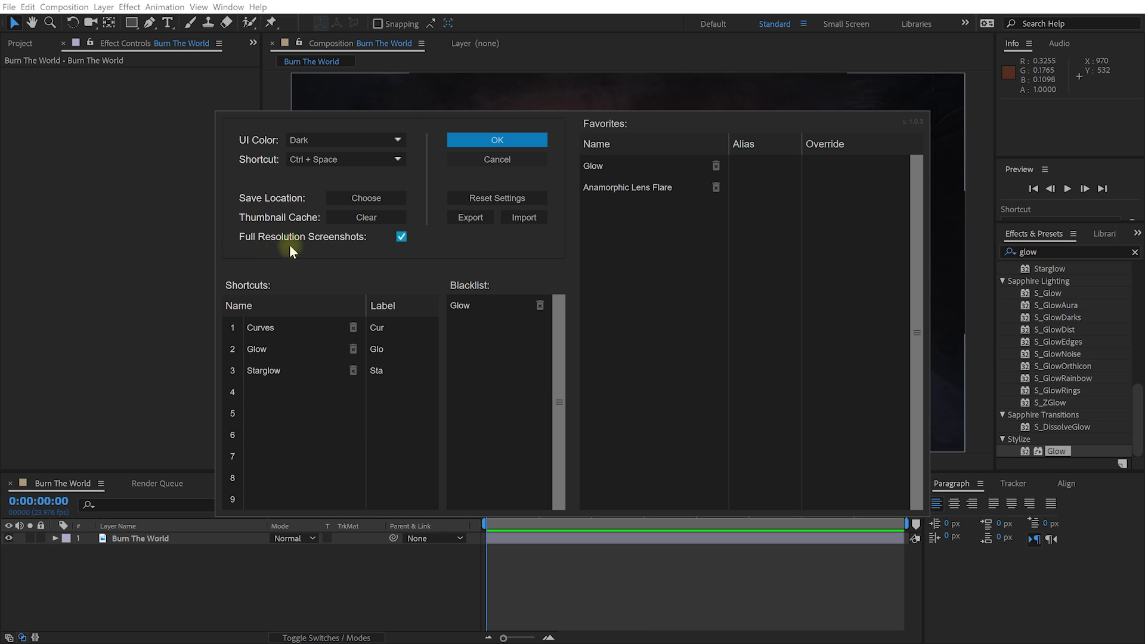
{"action": "left_click", "coordinate": [401, 237]}
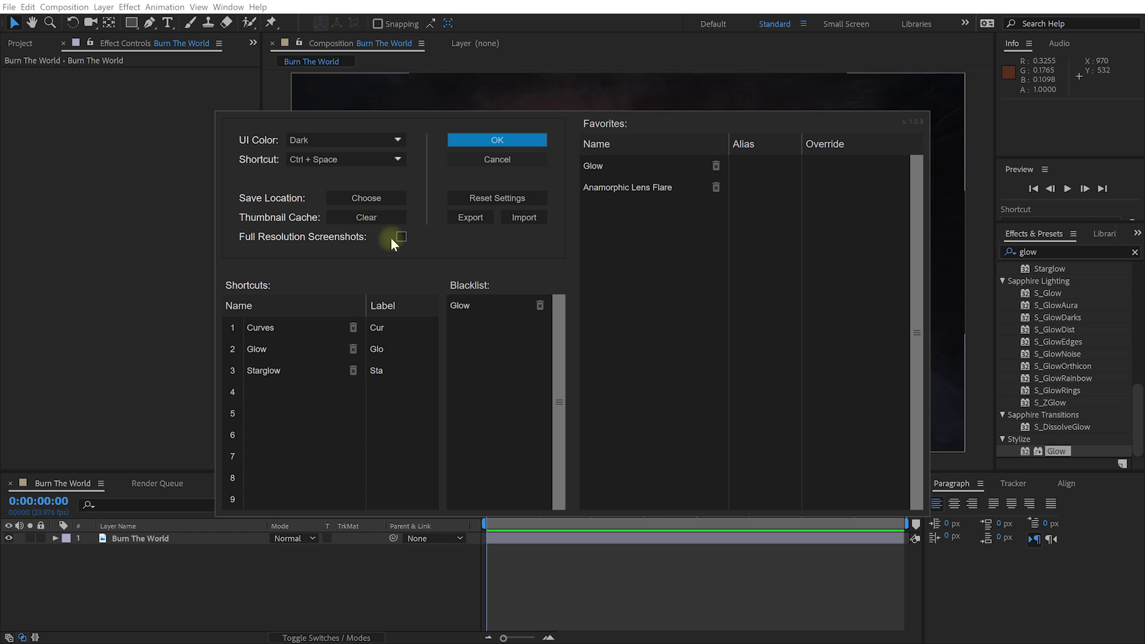
{"action": "left_click", "coordinate": [496, 140]}
Step: Take an FX Console snapshot at Full preview resolution and another with the preview resolution set to Quarter
{"action": "key", "text": "ctrl+space"}
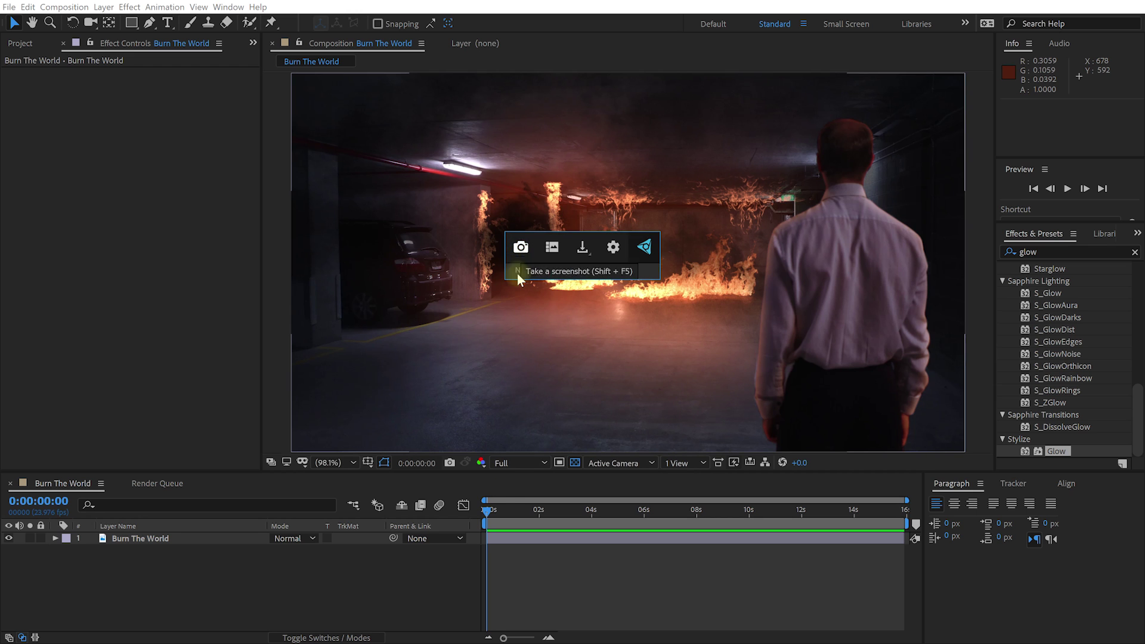
{"action": "left_click", "coordinate": [507, 464]}
{"action": "left_click", "coordinate": [519, 543]}
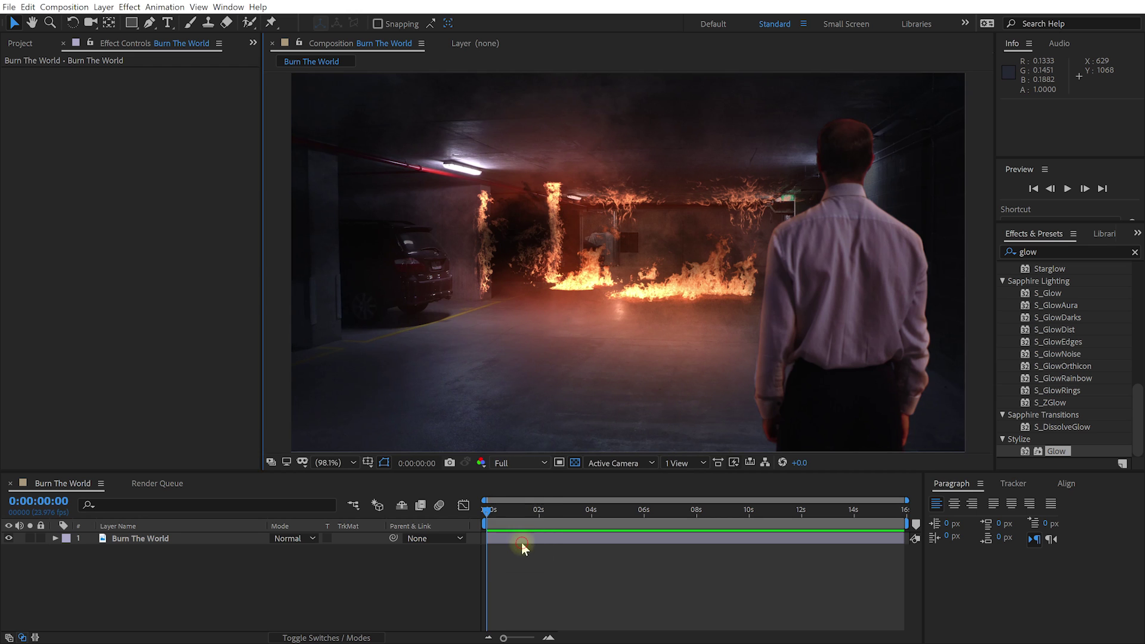
{"action": "key", "text": "ctrl+space"}
{"action": "left_click", "coordinate": [484, 226]}
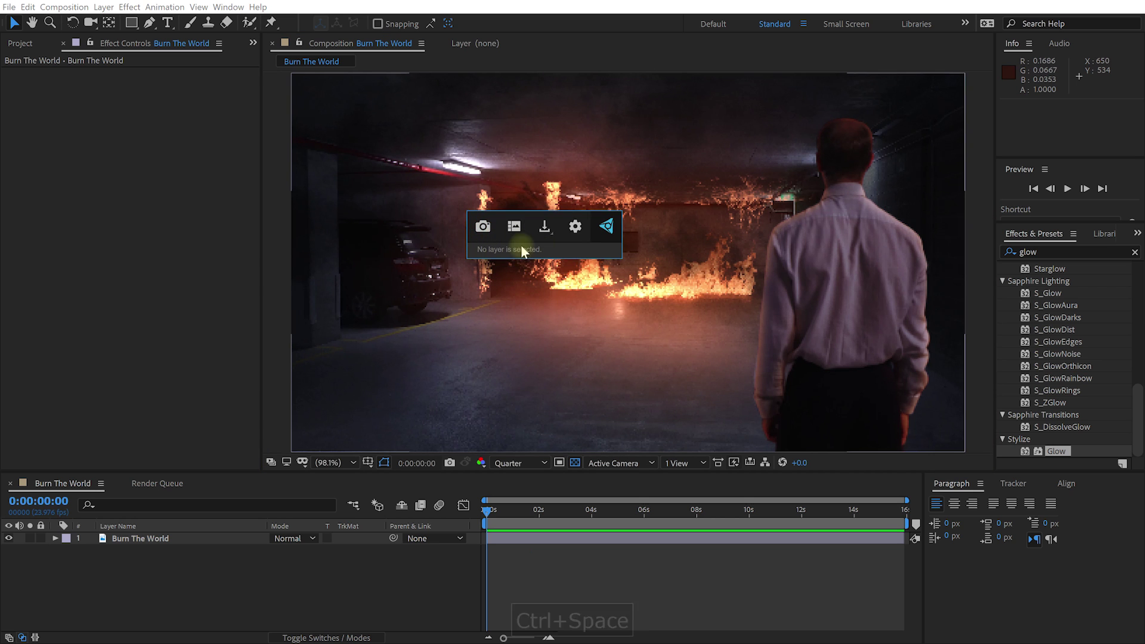
Step: Compare the two newest snapshots together in the gallery, examining the sharpness of the flames up close, and close the gallery
{"action": "left_click", "coordinate": [514, 226]}
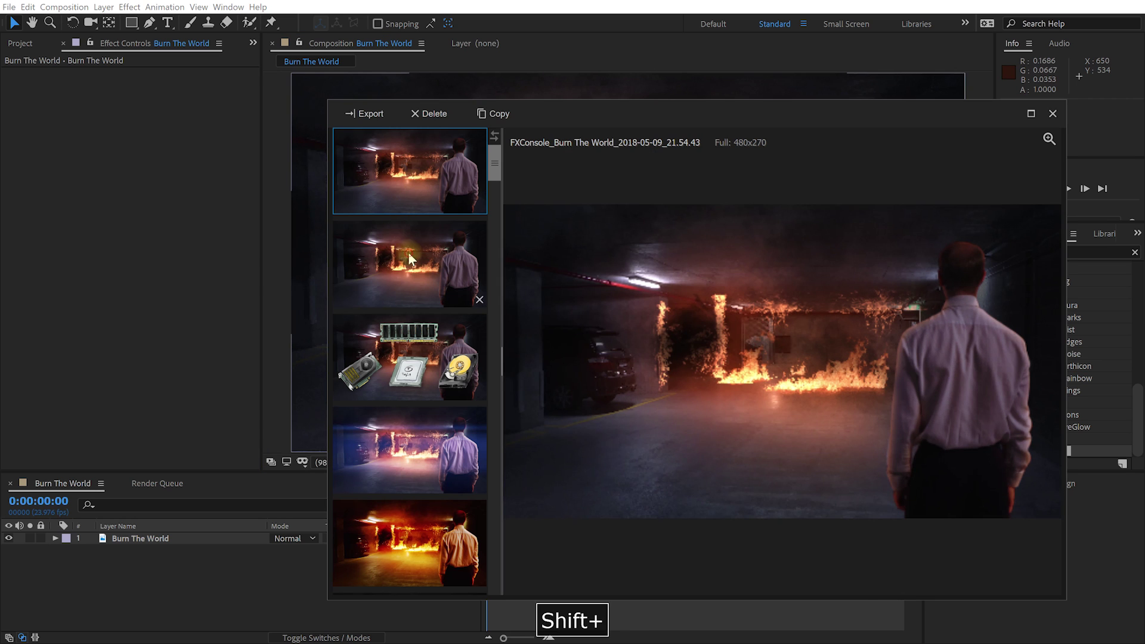
{"action": "left_click", "coordinate": [407, 252], "text": "shift"}
{"action": "scroll", "coordinate": [773, 266], "scroll_direction": "up", "scroll_amount": 5}
{"action": "scroll", "coordinate": [775, 494], "scroll_direction": "up", "scroll_amount": 5}
{"action": "scroll", "coordinate": [775, 494], "scroll_direction": "up", "scroll_amount": 2}
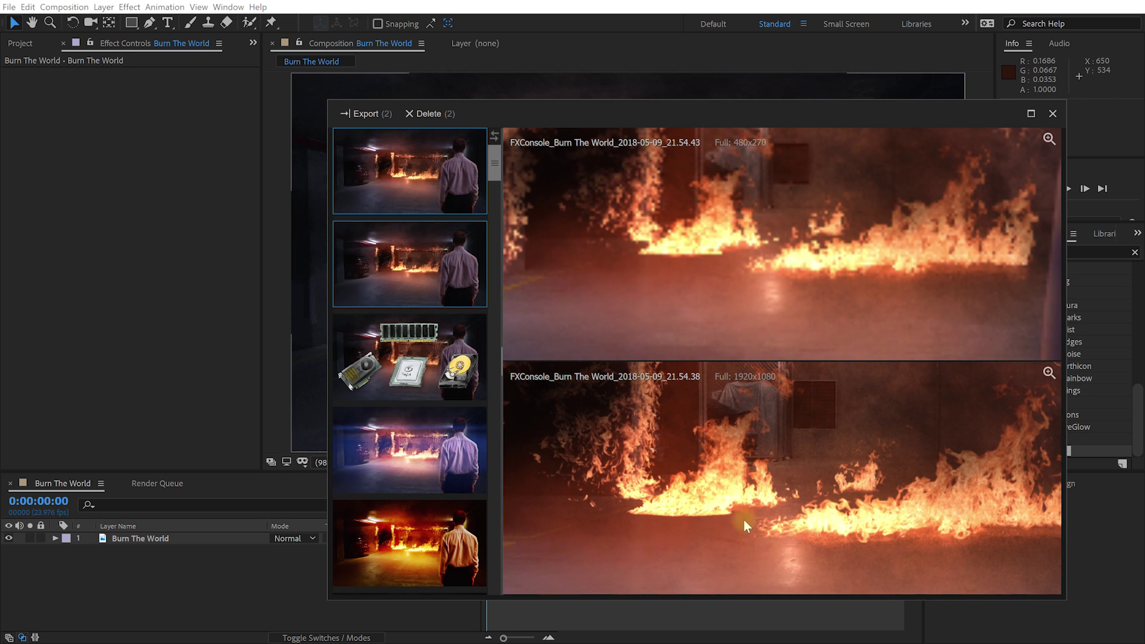
{"action": "key", "text": "Escape"}
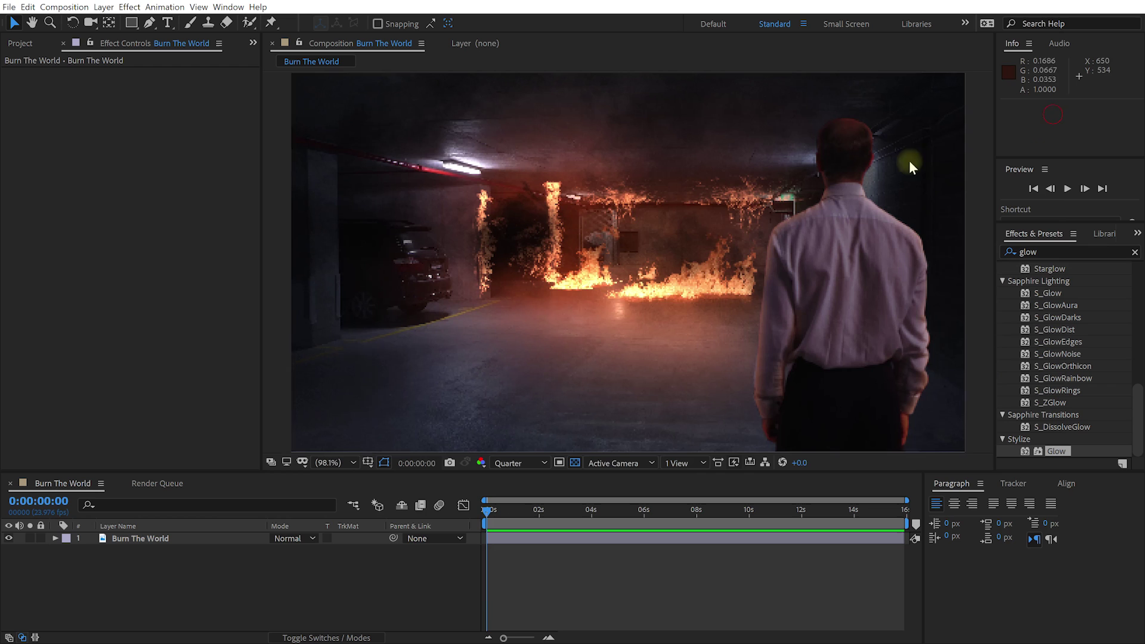
Step: Enable Full Resolution Screenshots in the FX Console settings and set the composition's preview resolution to Full
{"action": "key", "text": "ctrl+space"}
{"action": "left_click", "coordinate": [716, 197]}
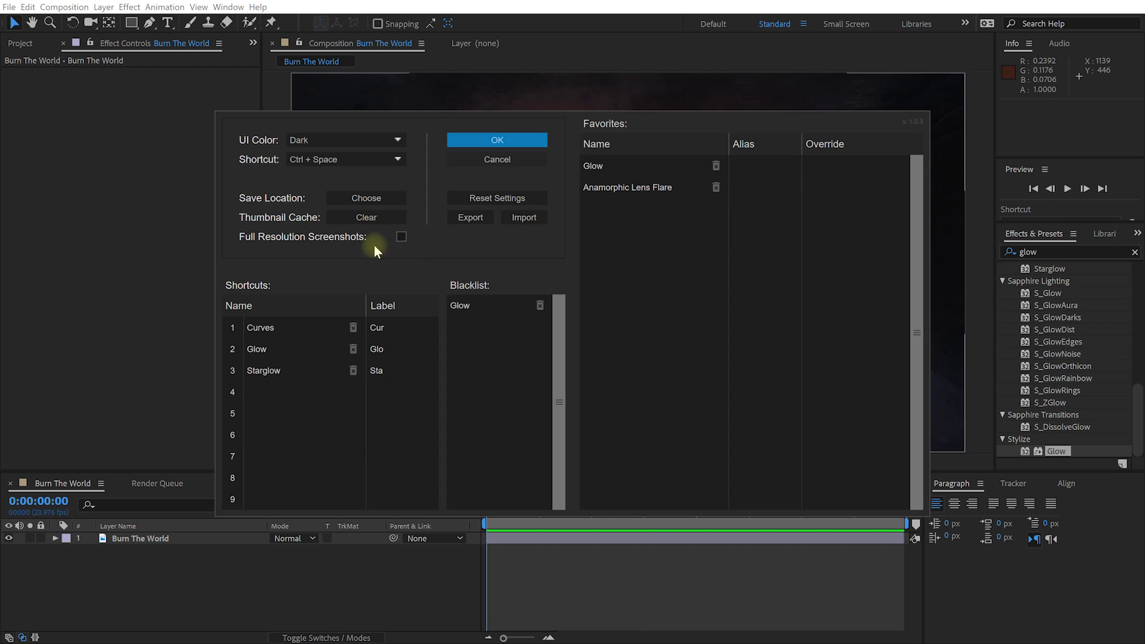
{"action": "left_click", "coordinate": [401, 236]}
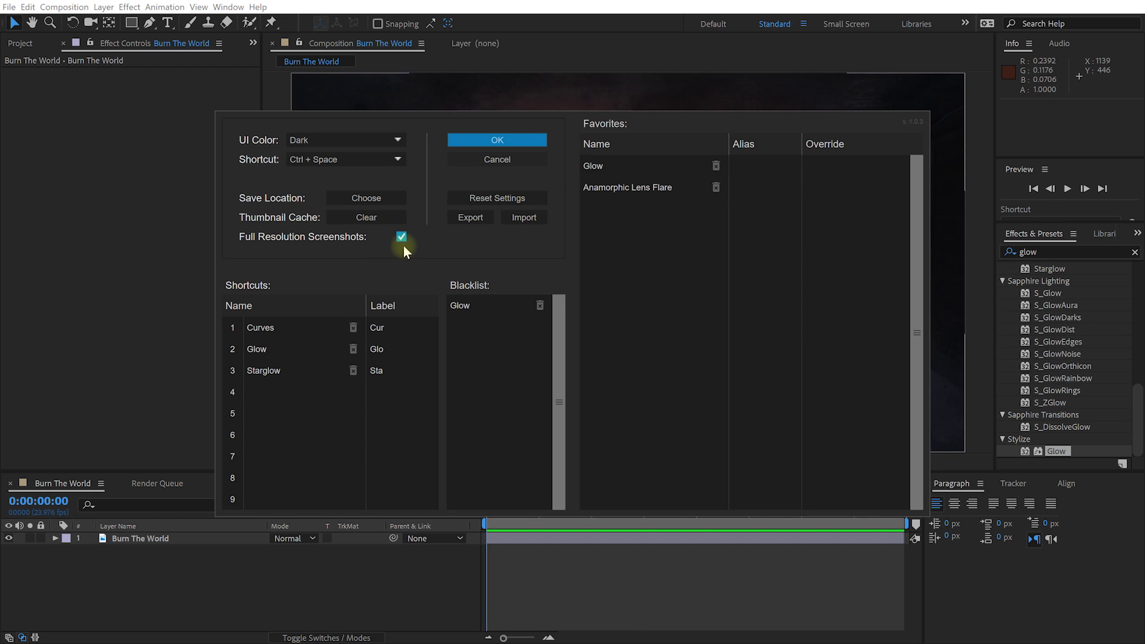
{"action": "left_click", "coordinate": [513, 140]}
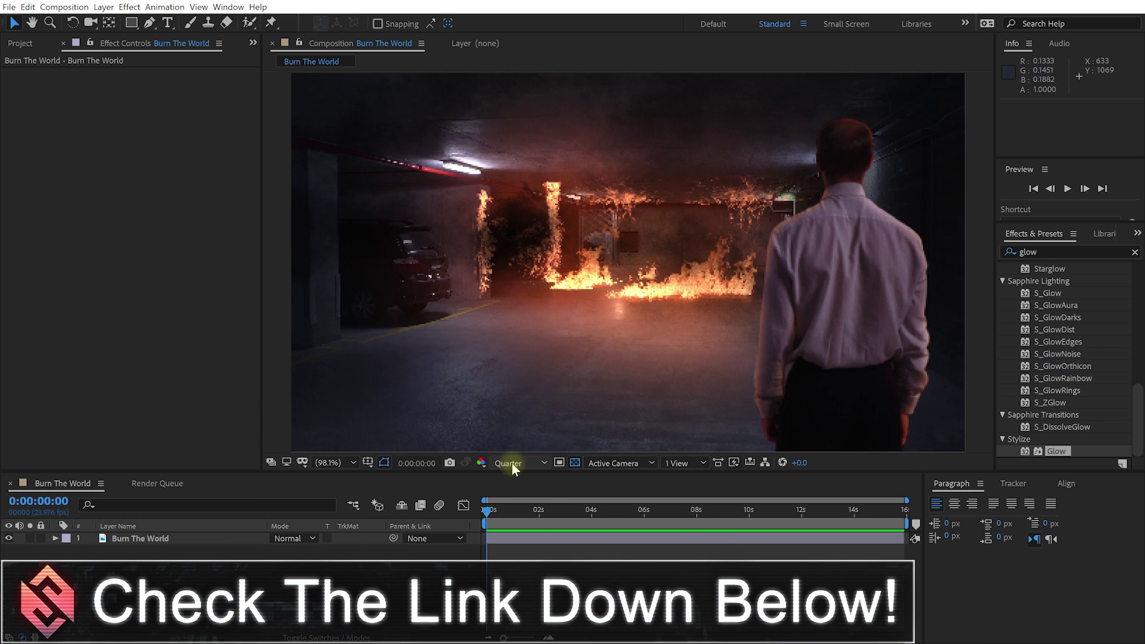
{"action": "left_click", "coordinate": [511, 463]}
{"action": "left_click", "coordinate": [518, 475]}
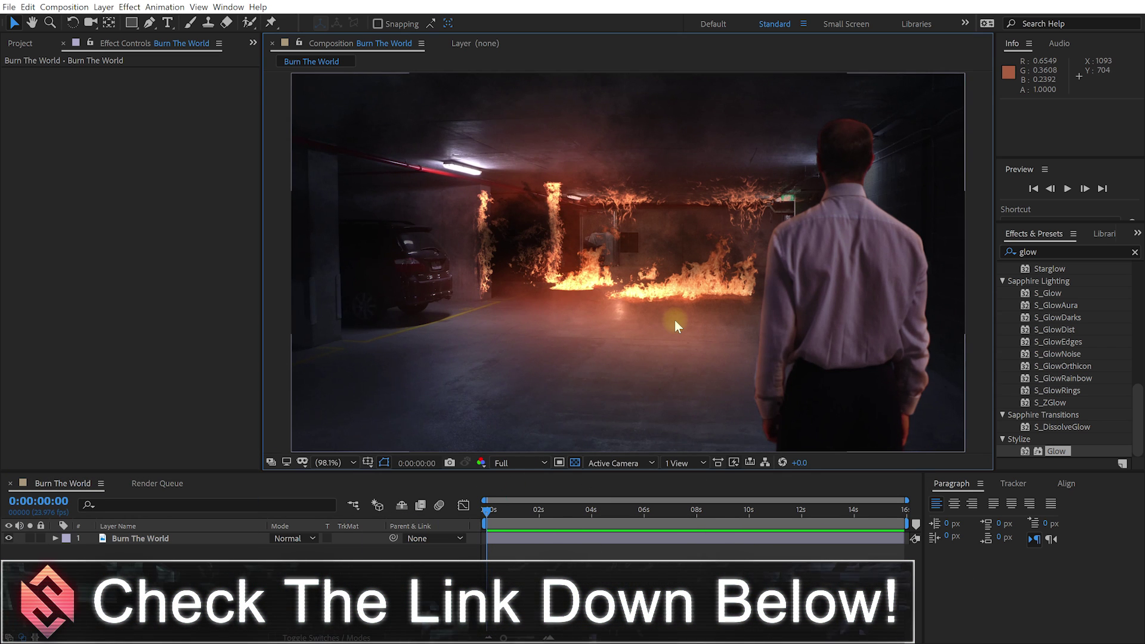